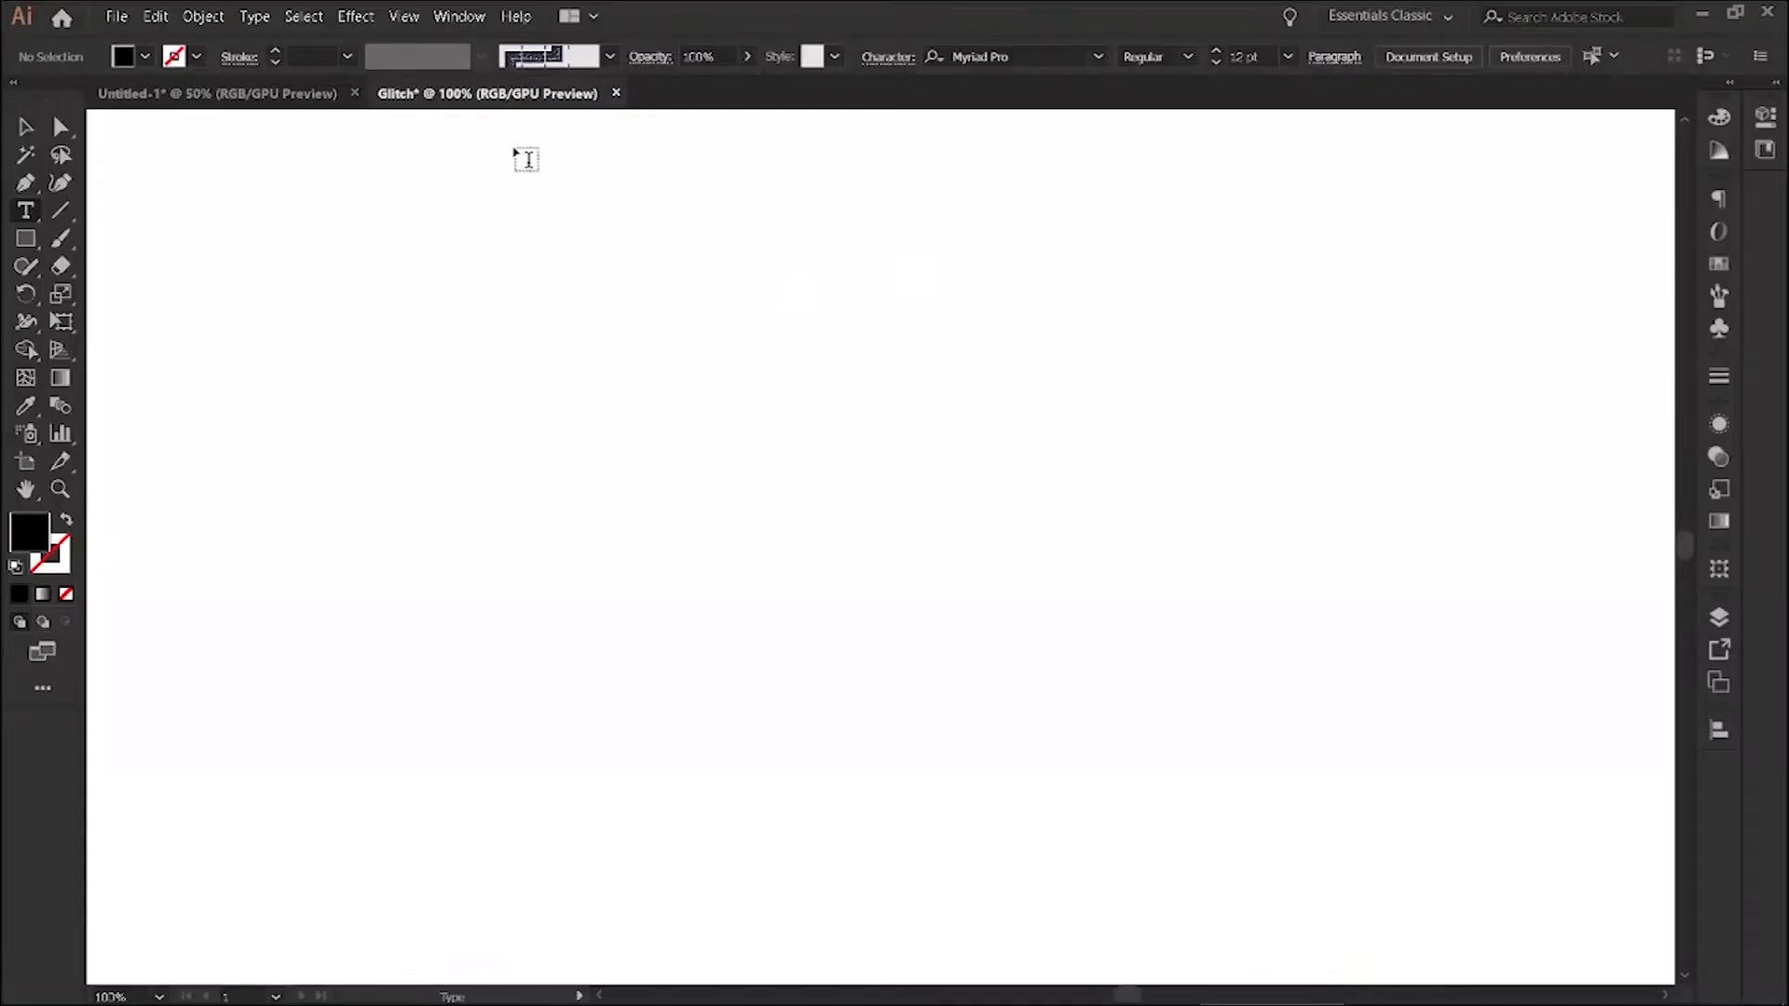
Show the Character panel and dock it on the right side of the workspace.
left_click(471, 16)
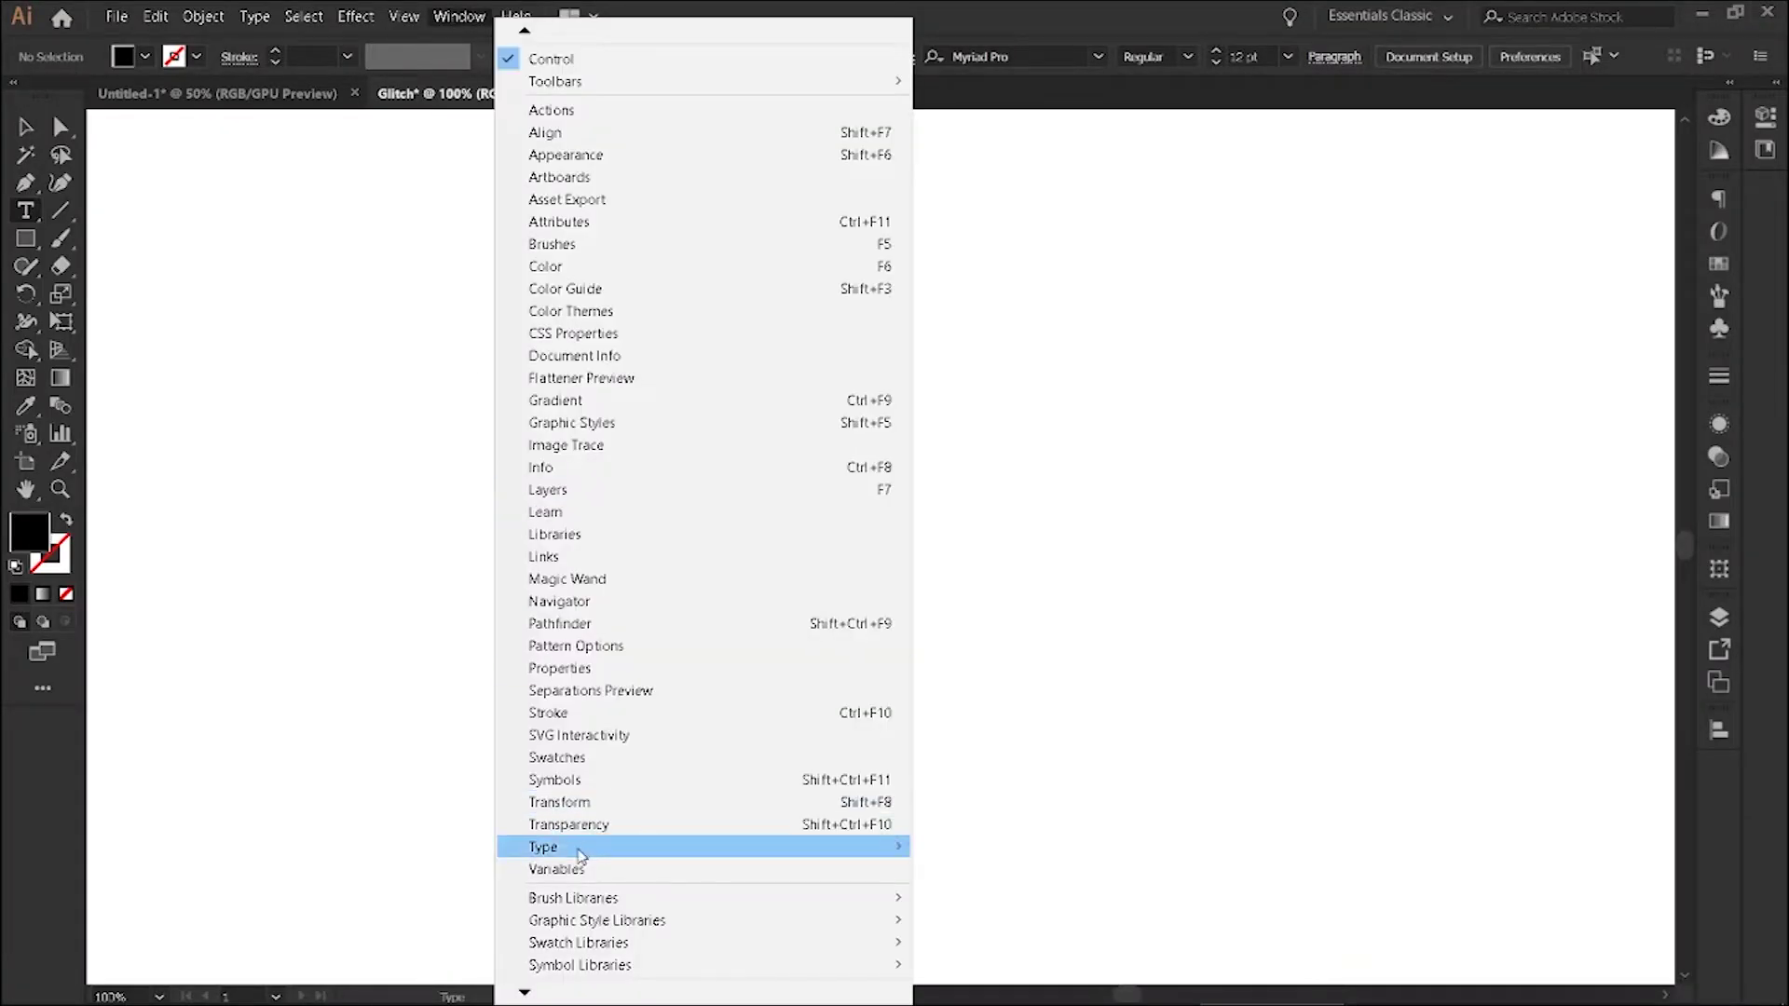
mouse_move(542, 847)
left_click(970, 853)
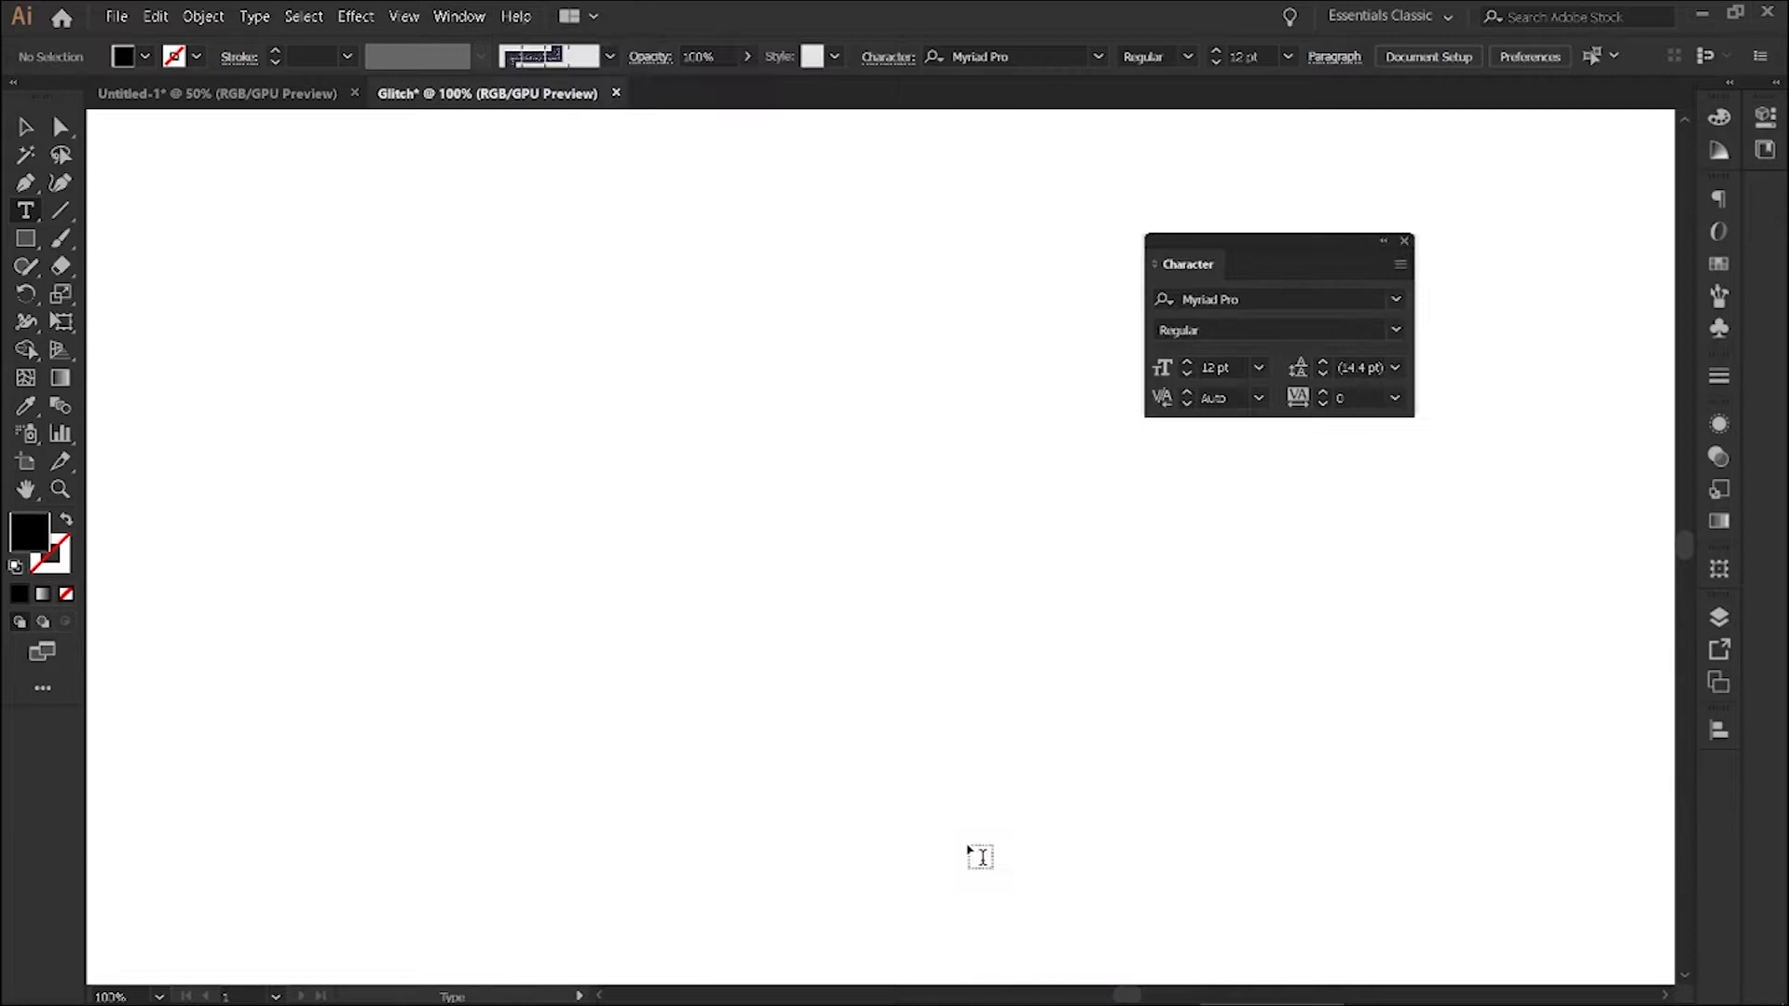
left_click_drag(1261, 261, 1688, 123)
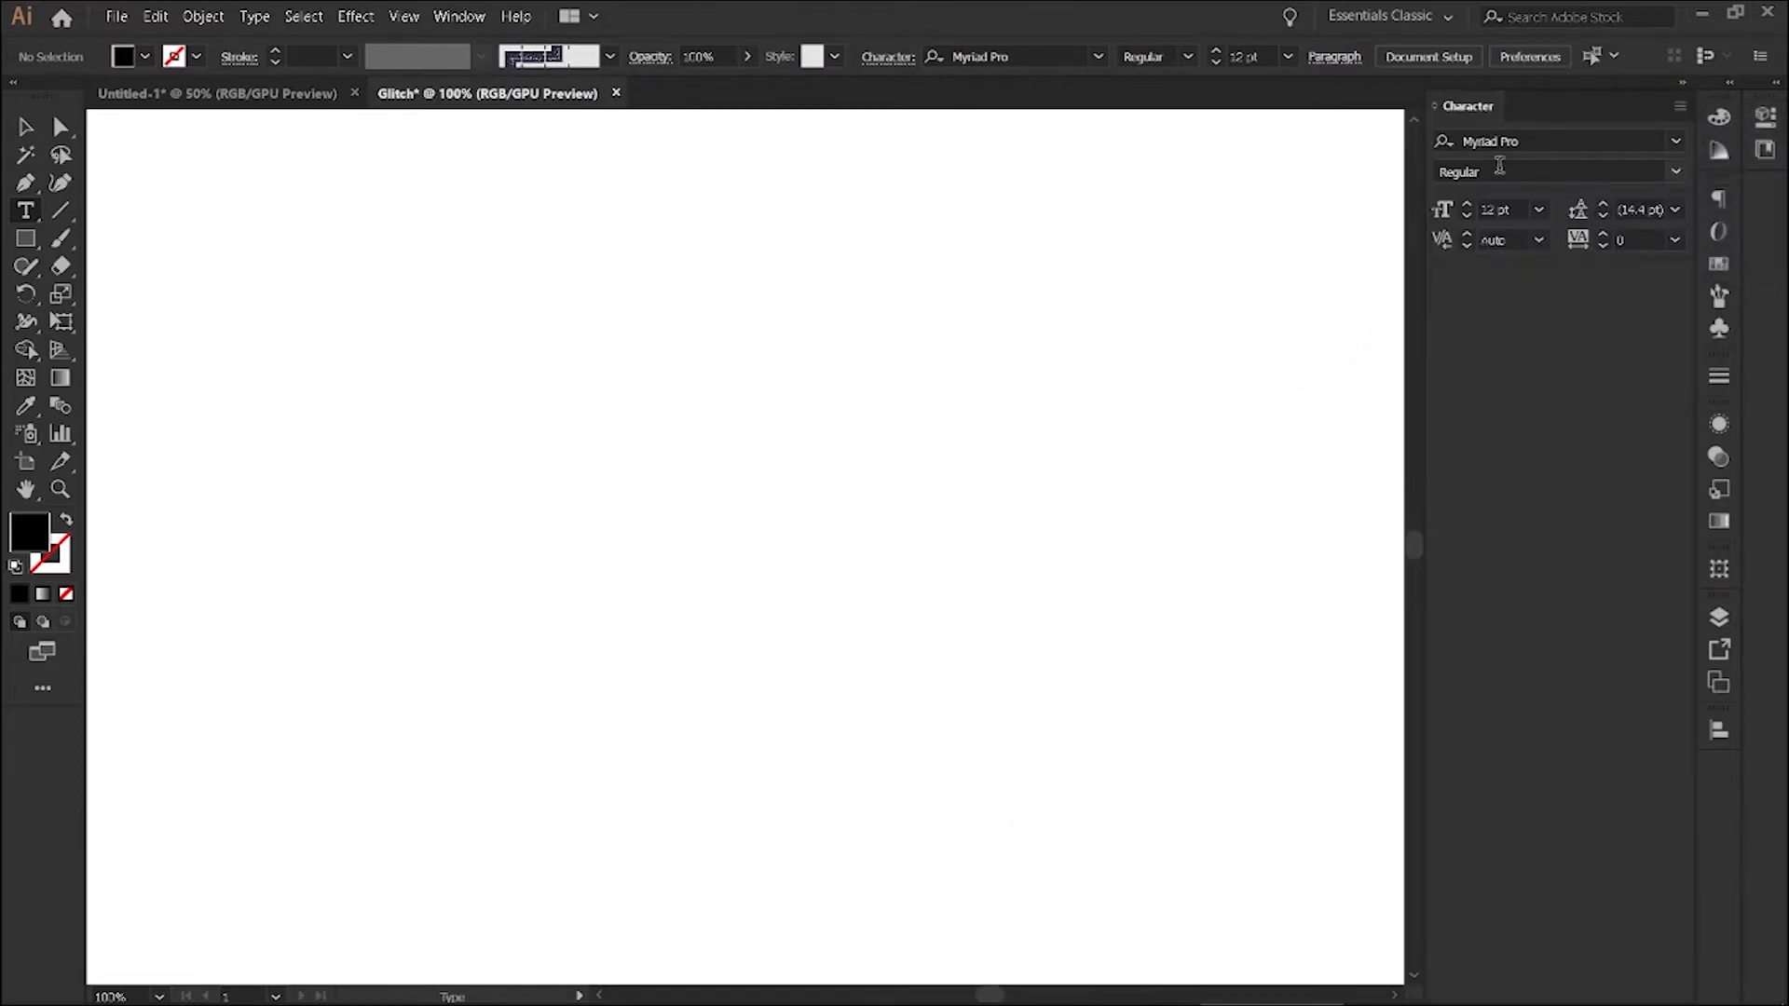
Show the Pathfinder panel and dock it below the Character panel.
left_click(470, 20)
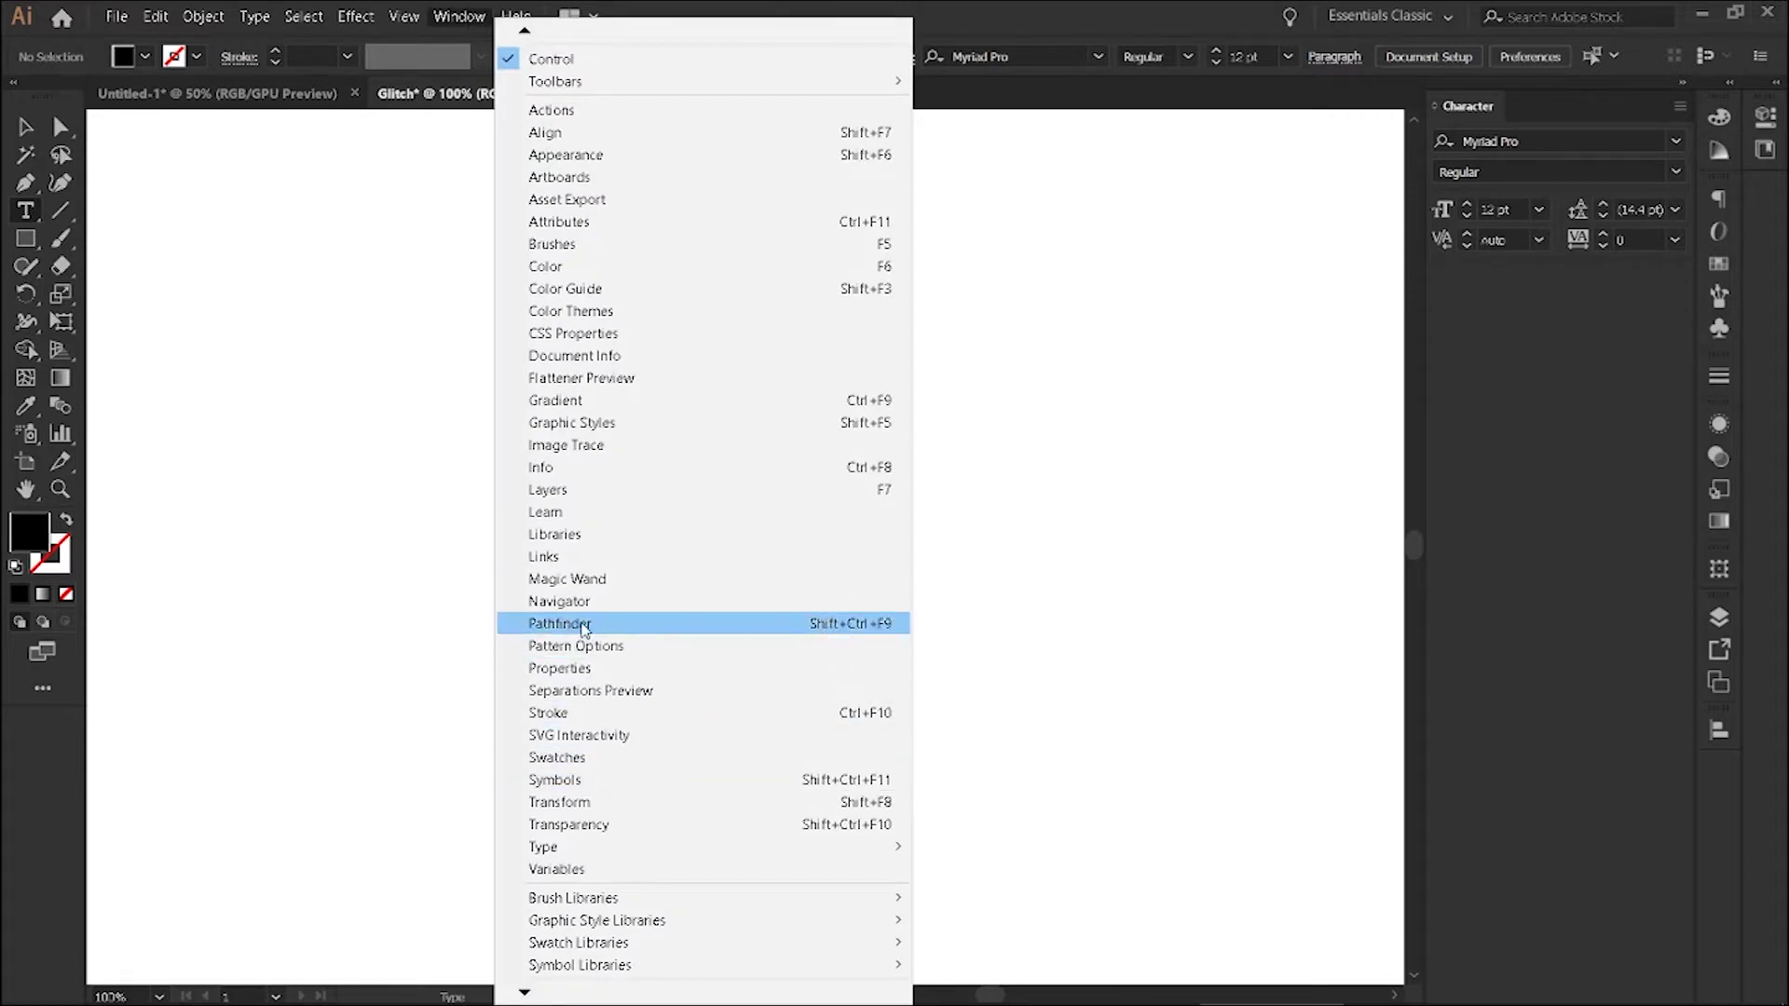
left_click(585, 625)
left_click_drag(1288, 220, 1525, 296)
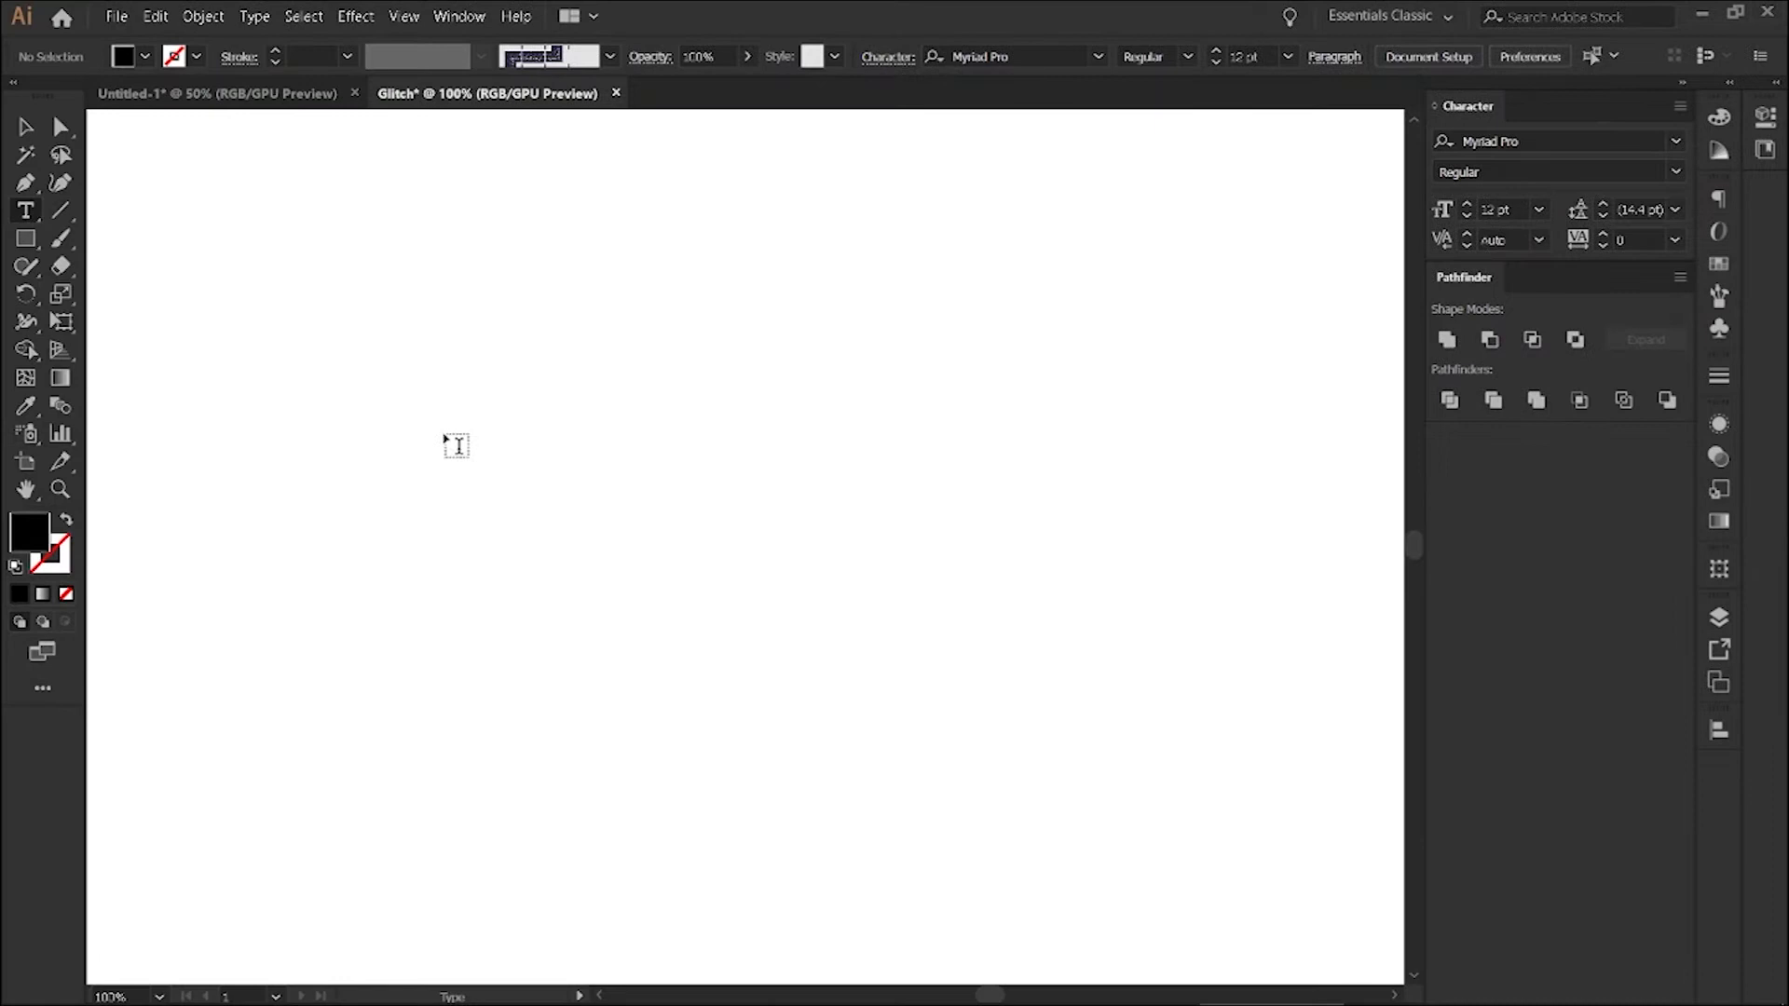
Add the word 'pixel' to the artboard and scale it up much larger.
left_click(445, 428)
type("pixel")
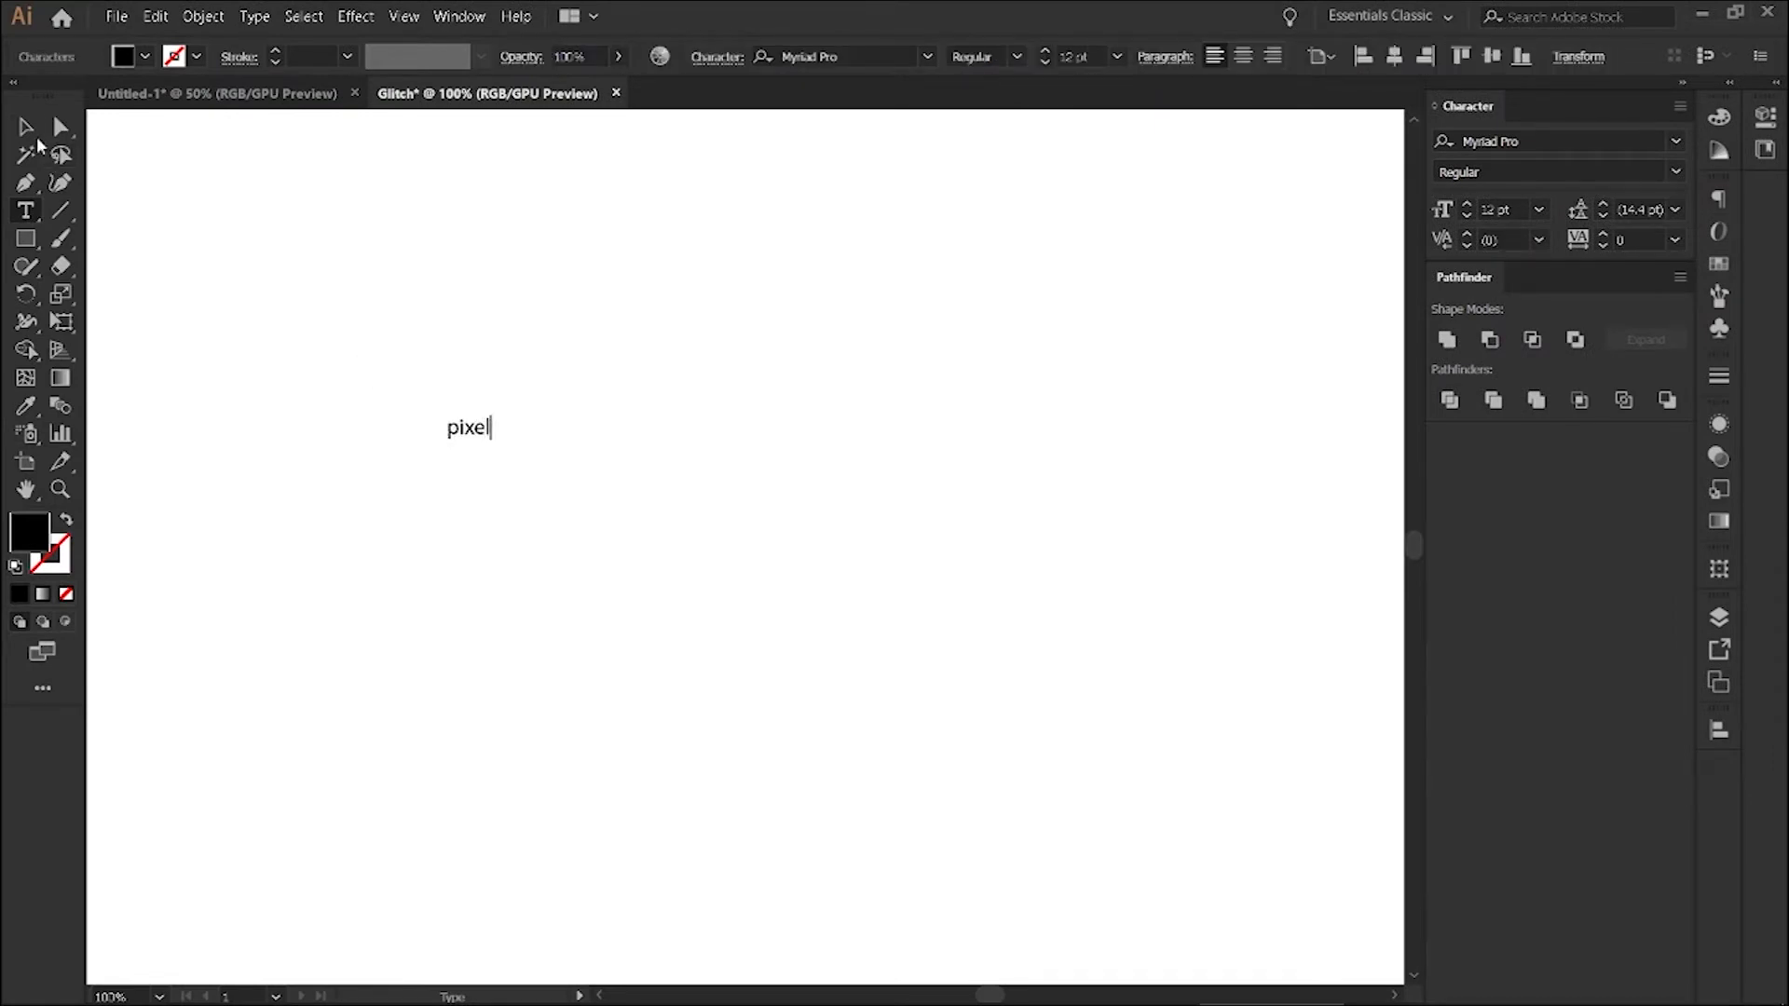
left_click(25, 126)
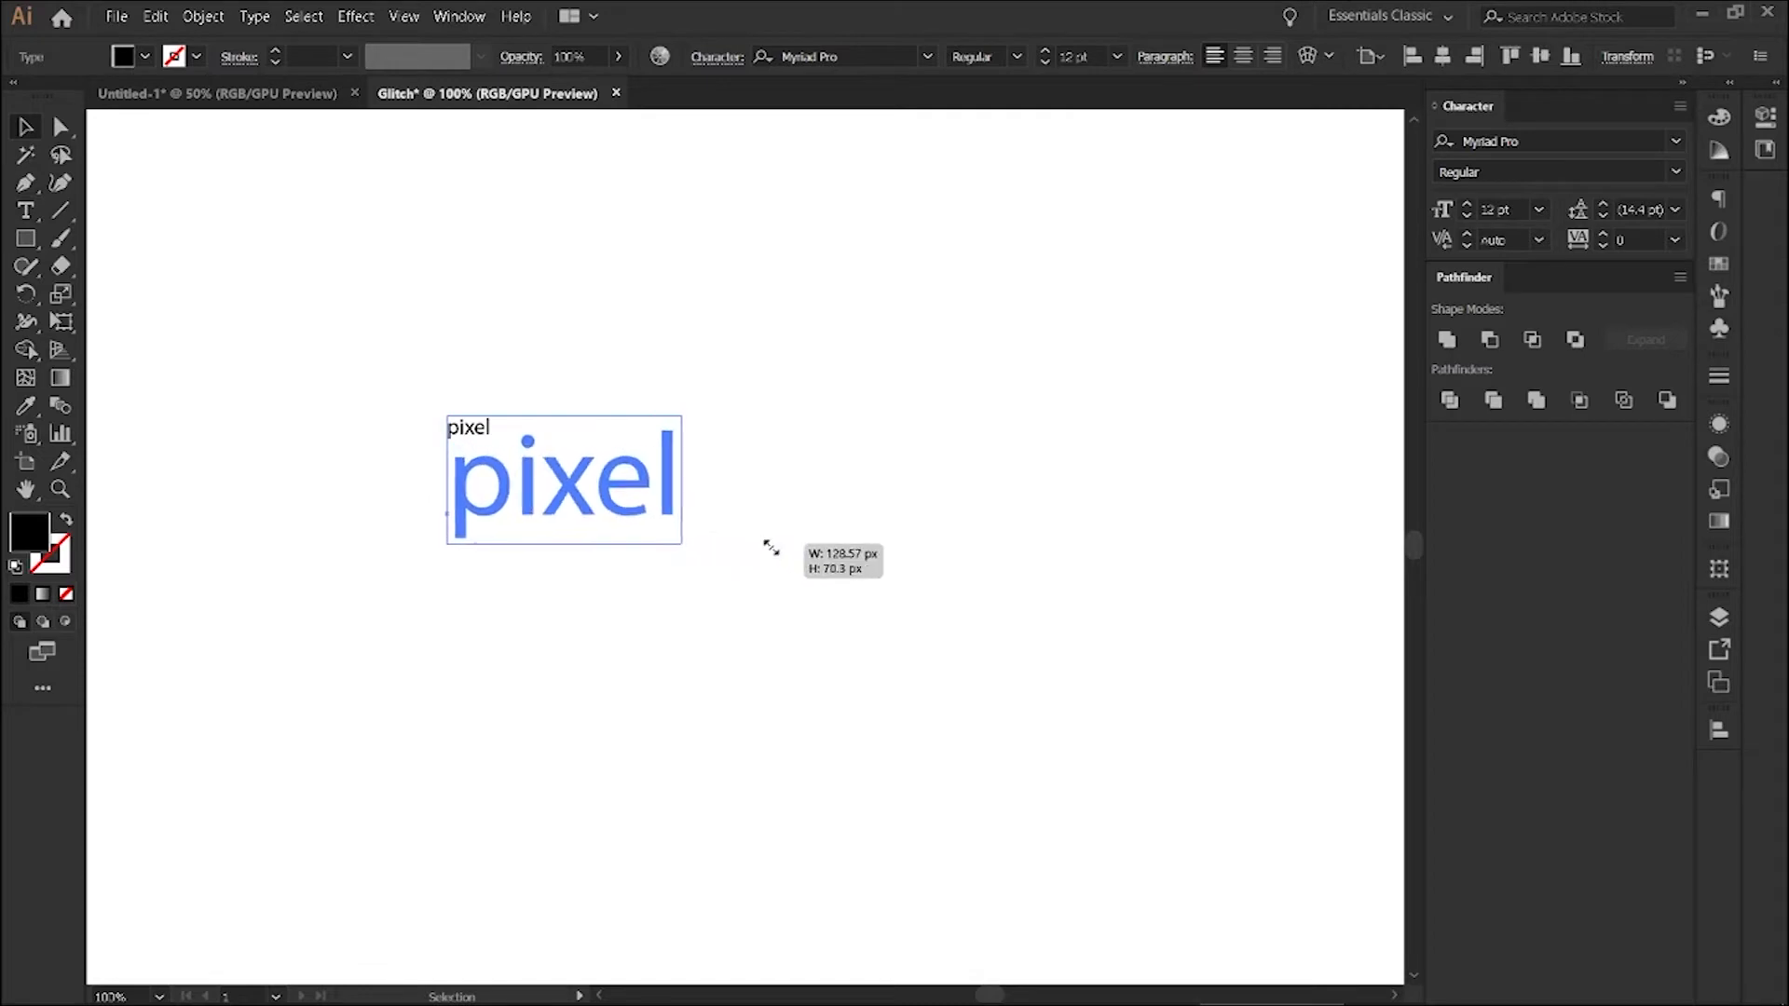
left_click_drag(497, 444, 1006, 647)
Capitalise the P and set the font to Anton Regular.
double_click(595, 528)
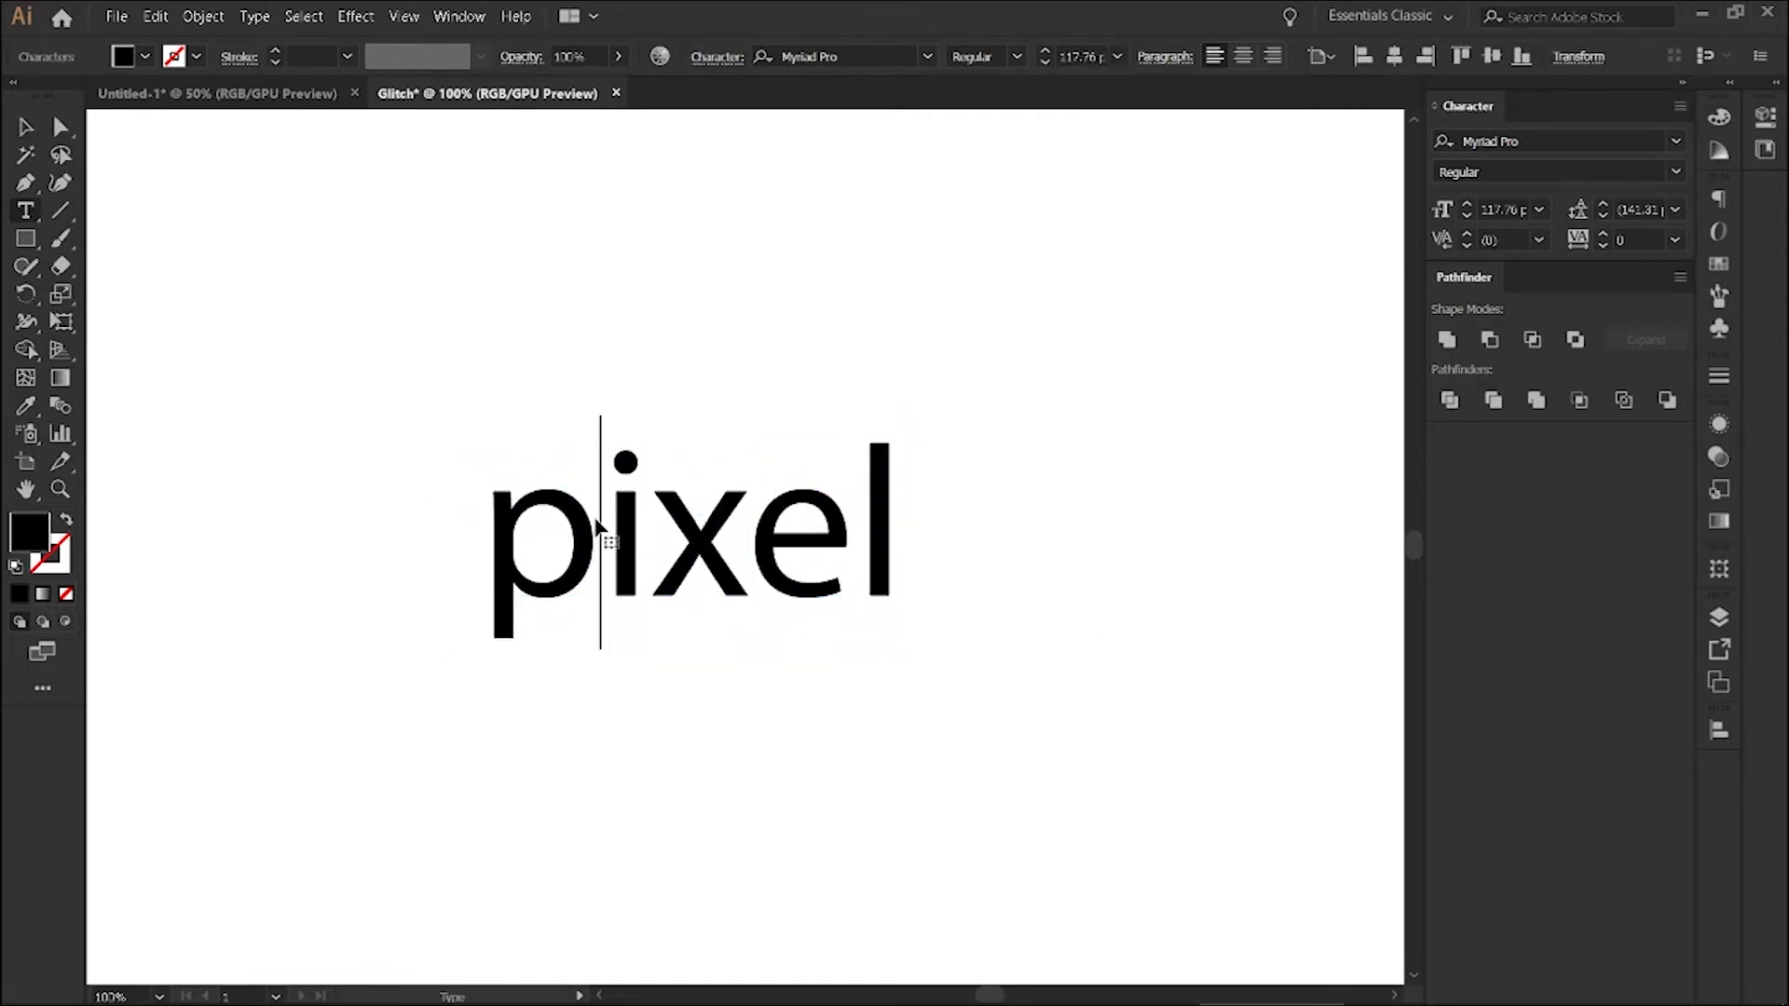
key("BackSpace")
type("P")
key("Escape")
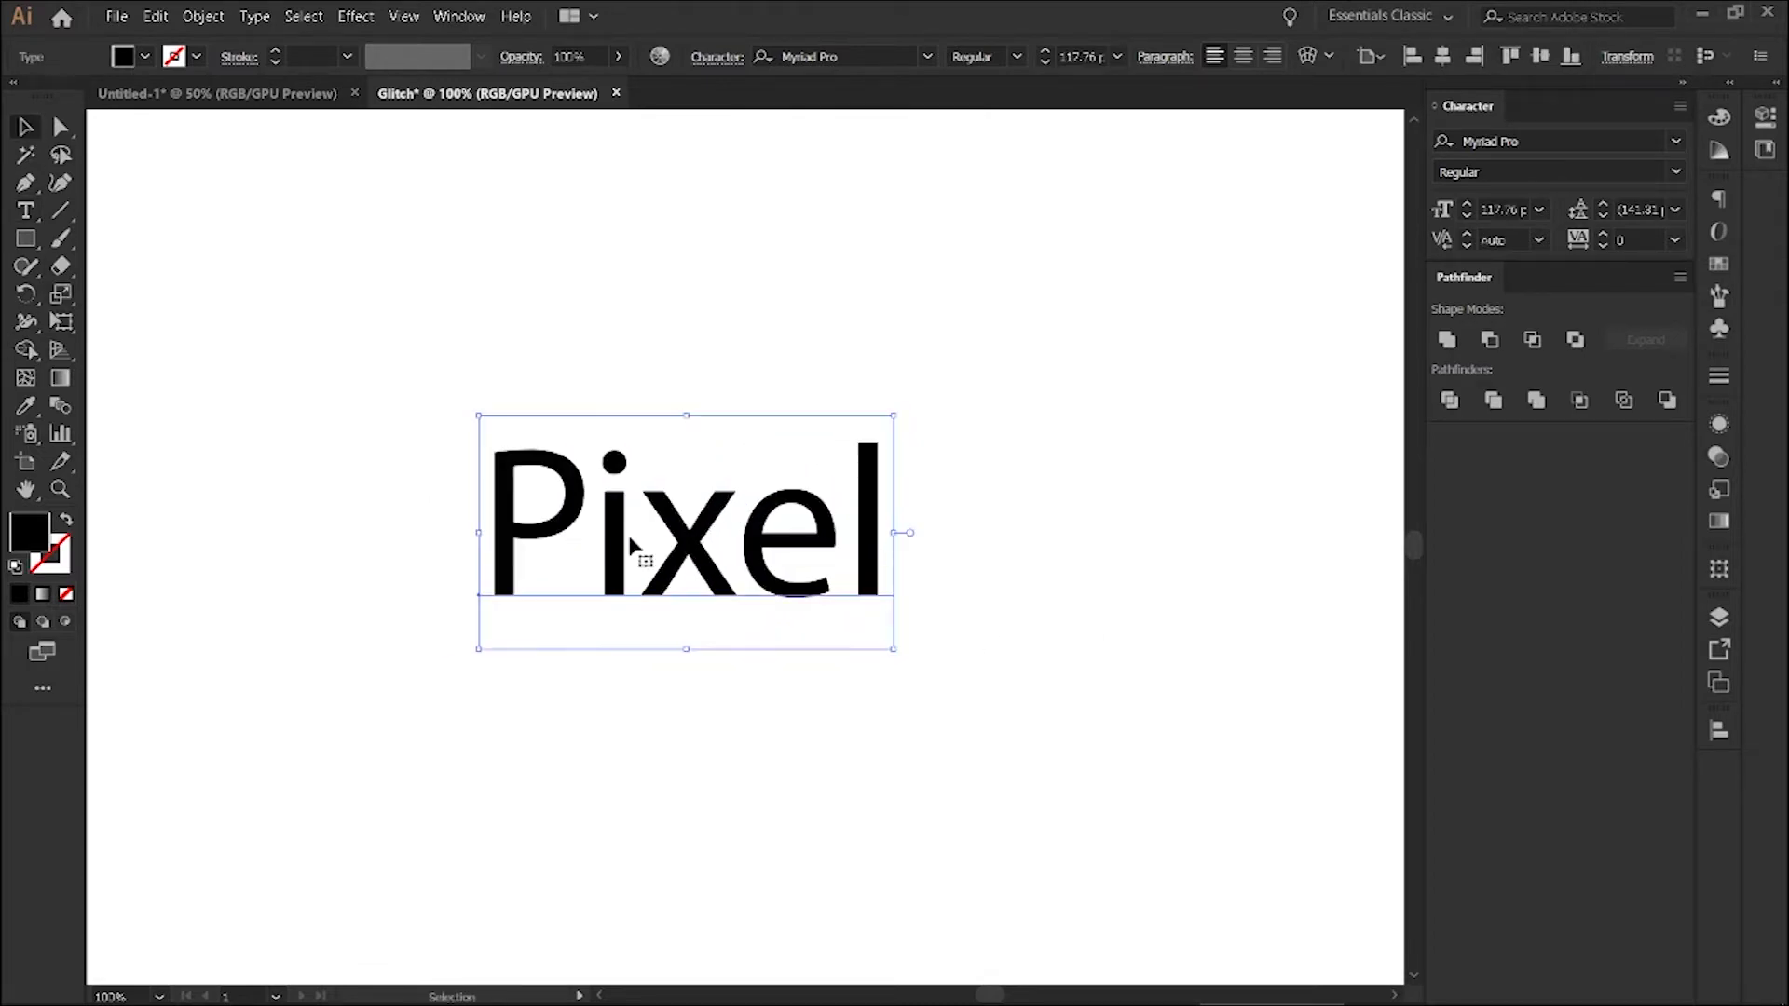
left_click(1580, 141)
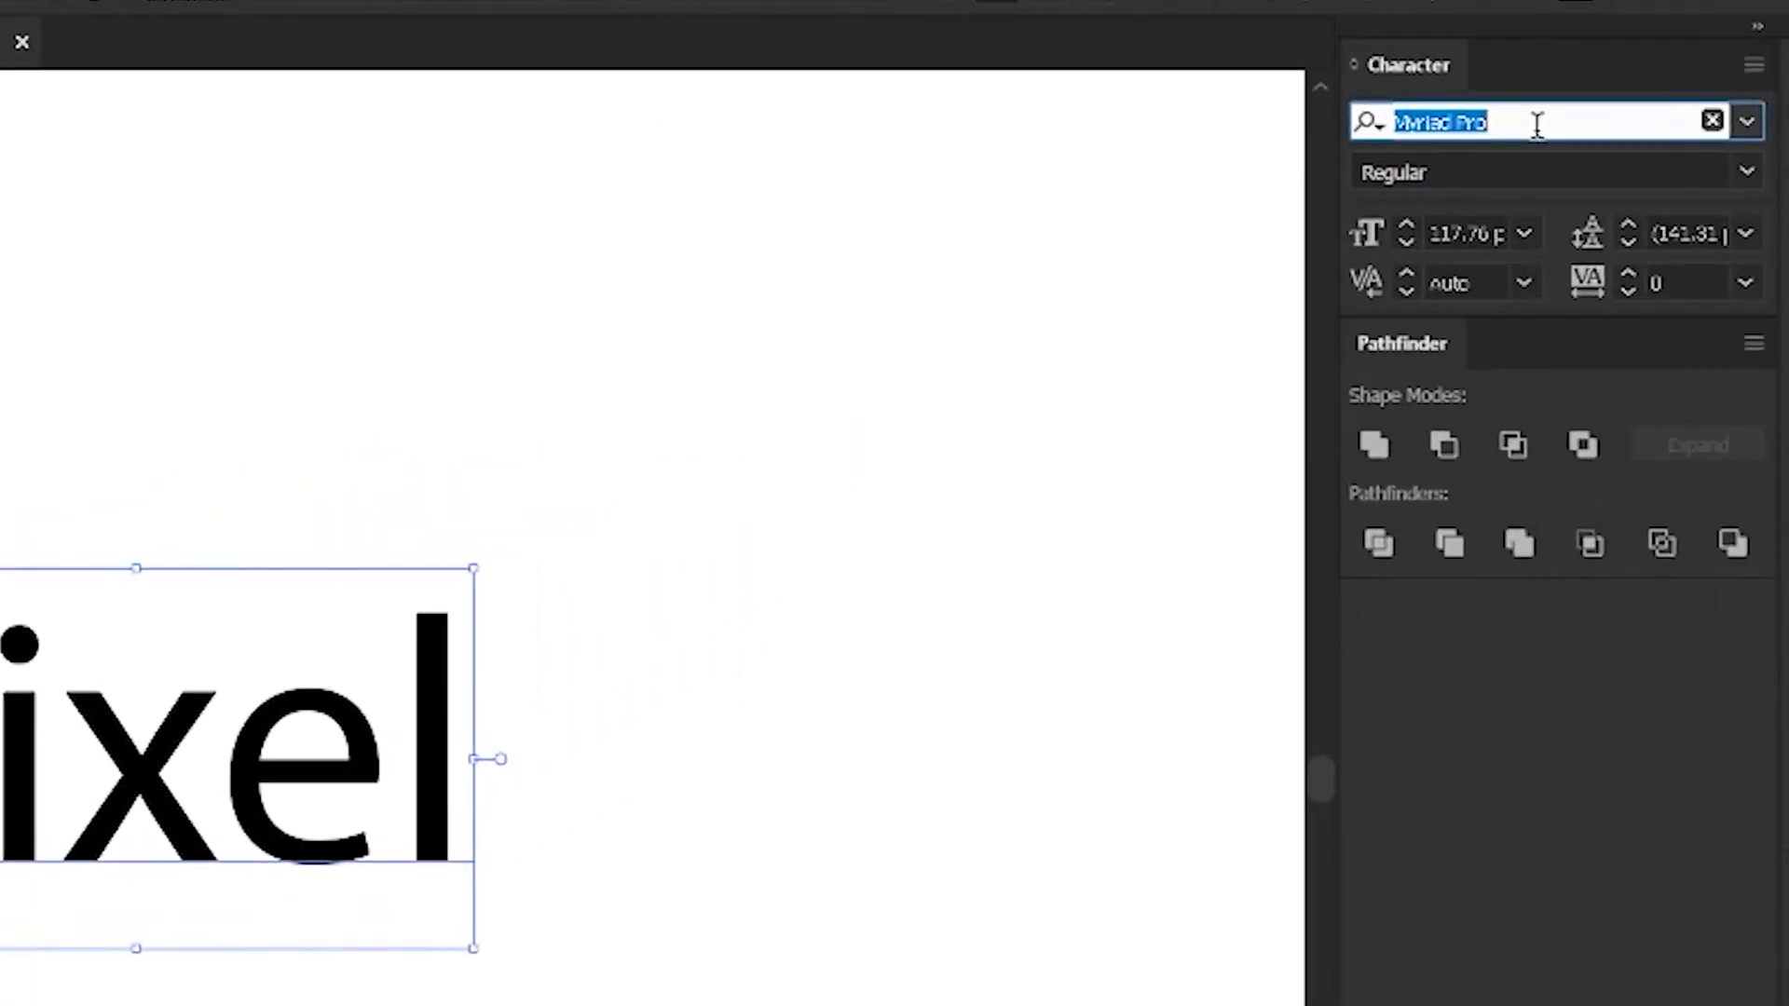
type("a")
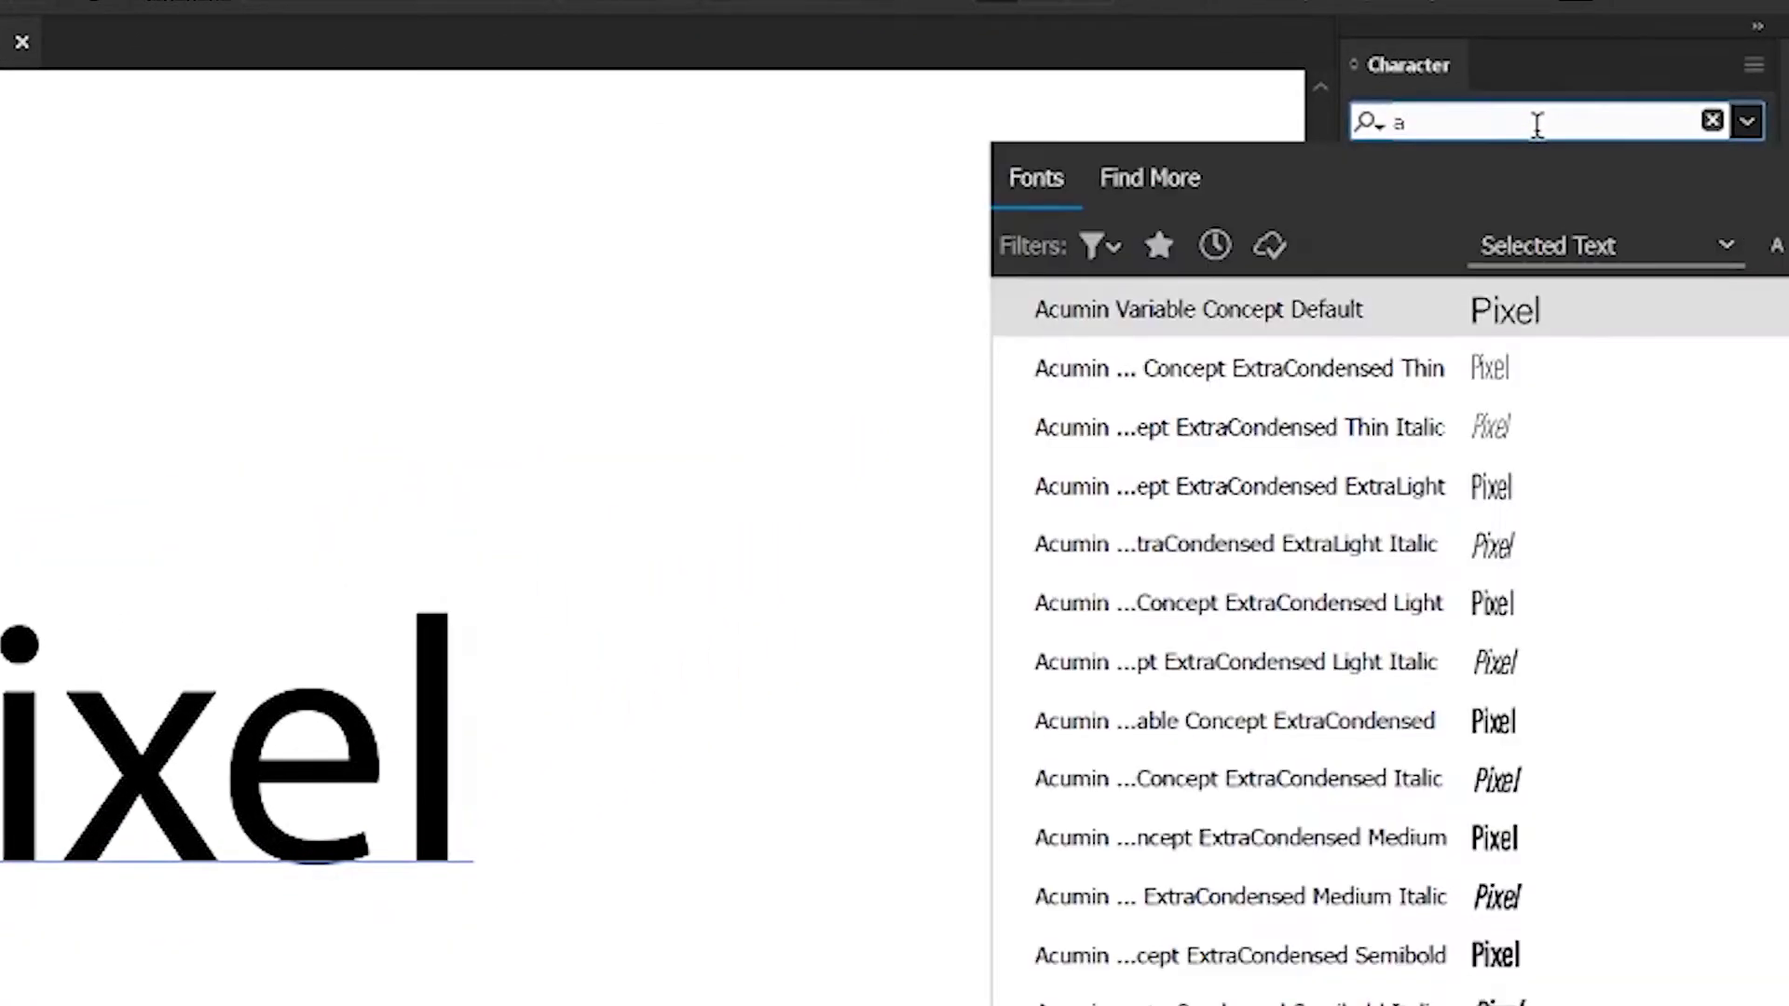
type("no")
key("BackSpace")
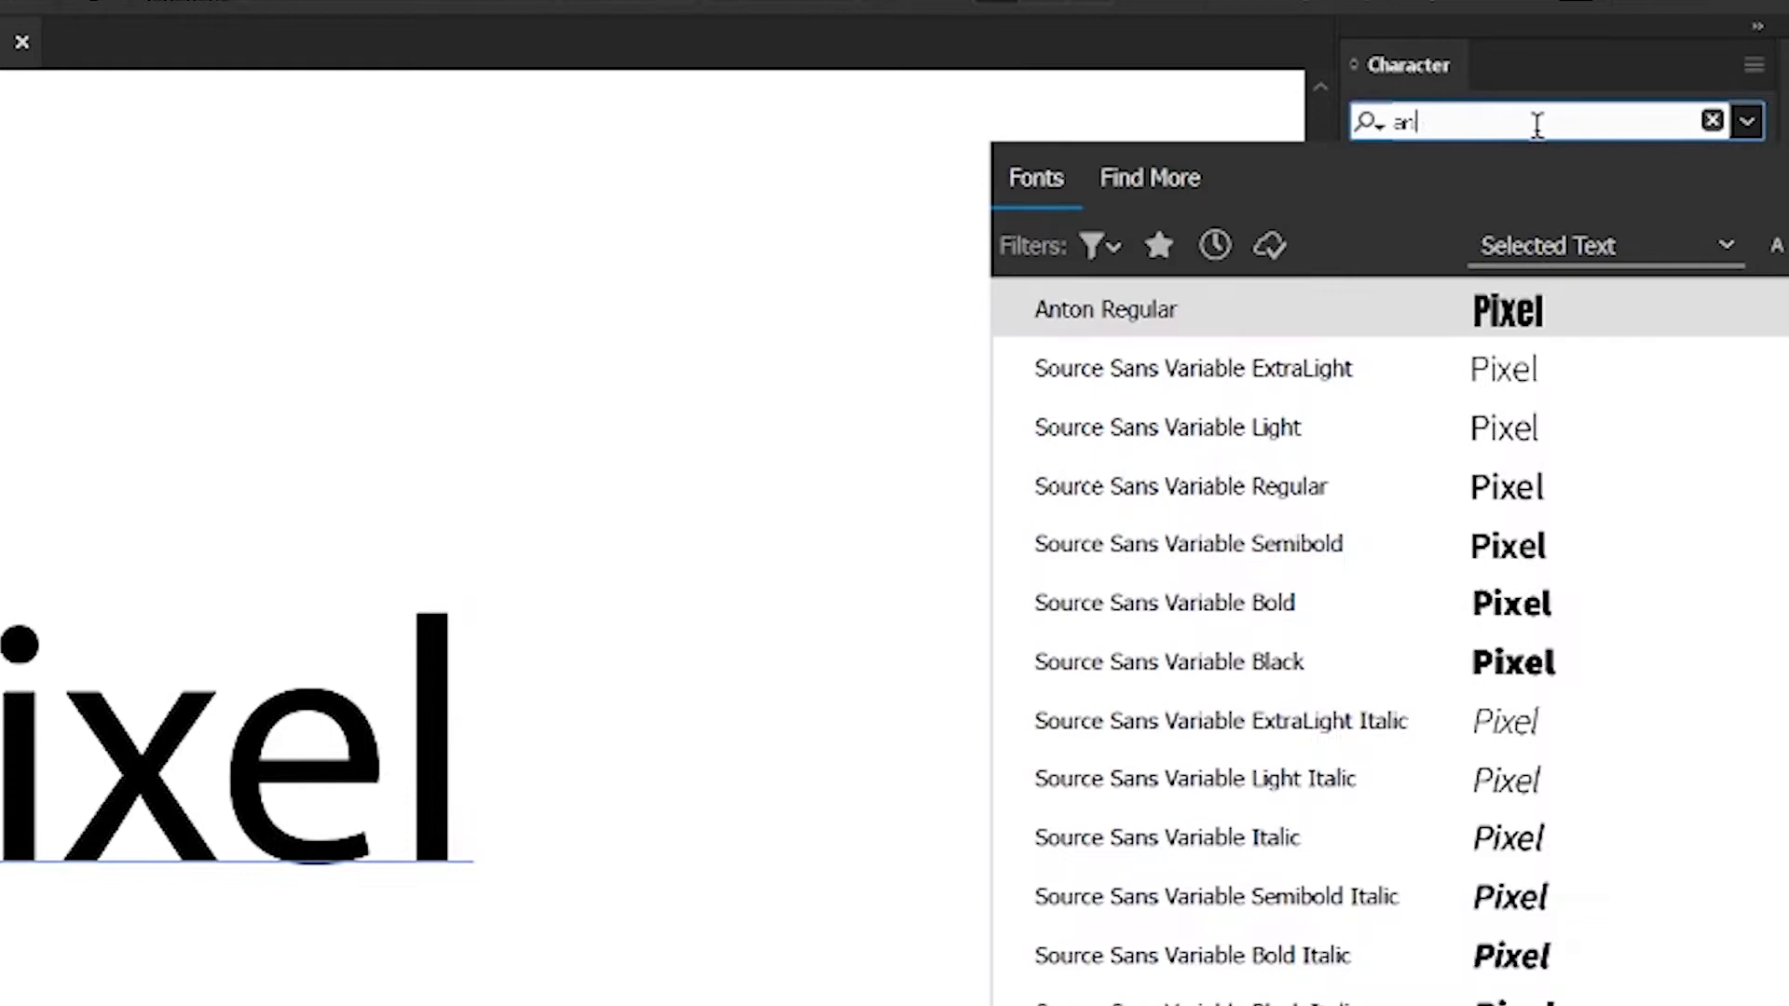
type("ton")
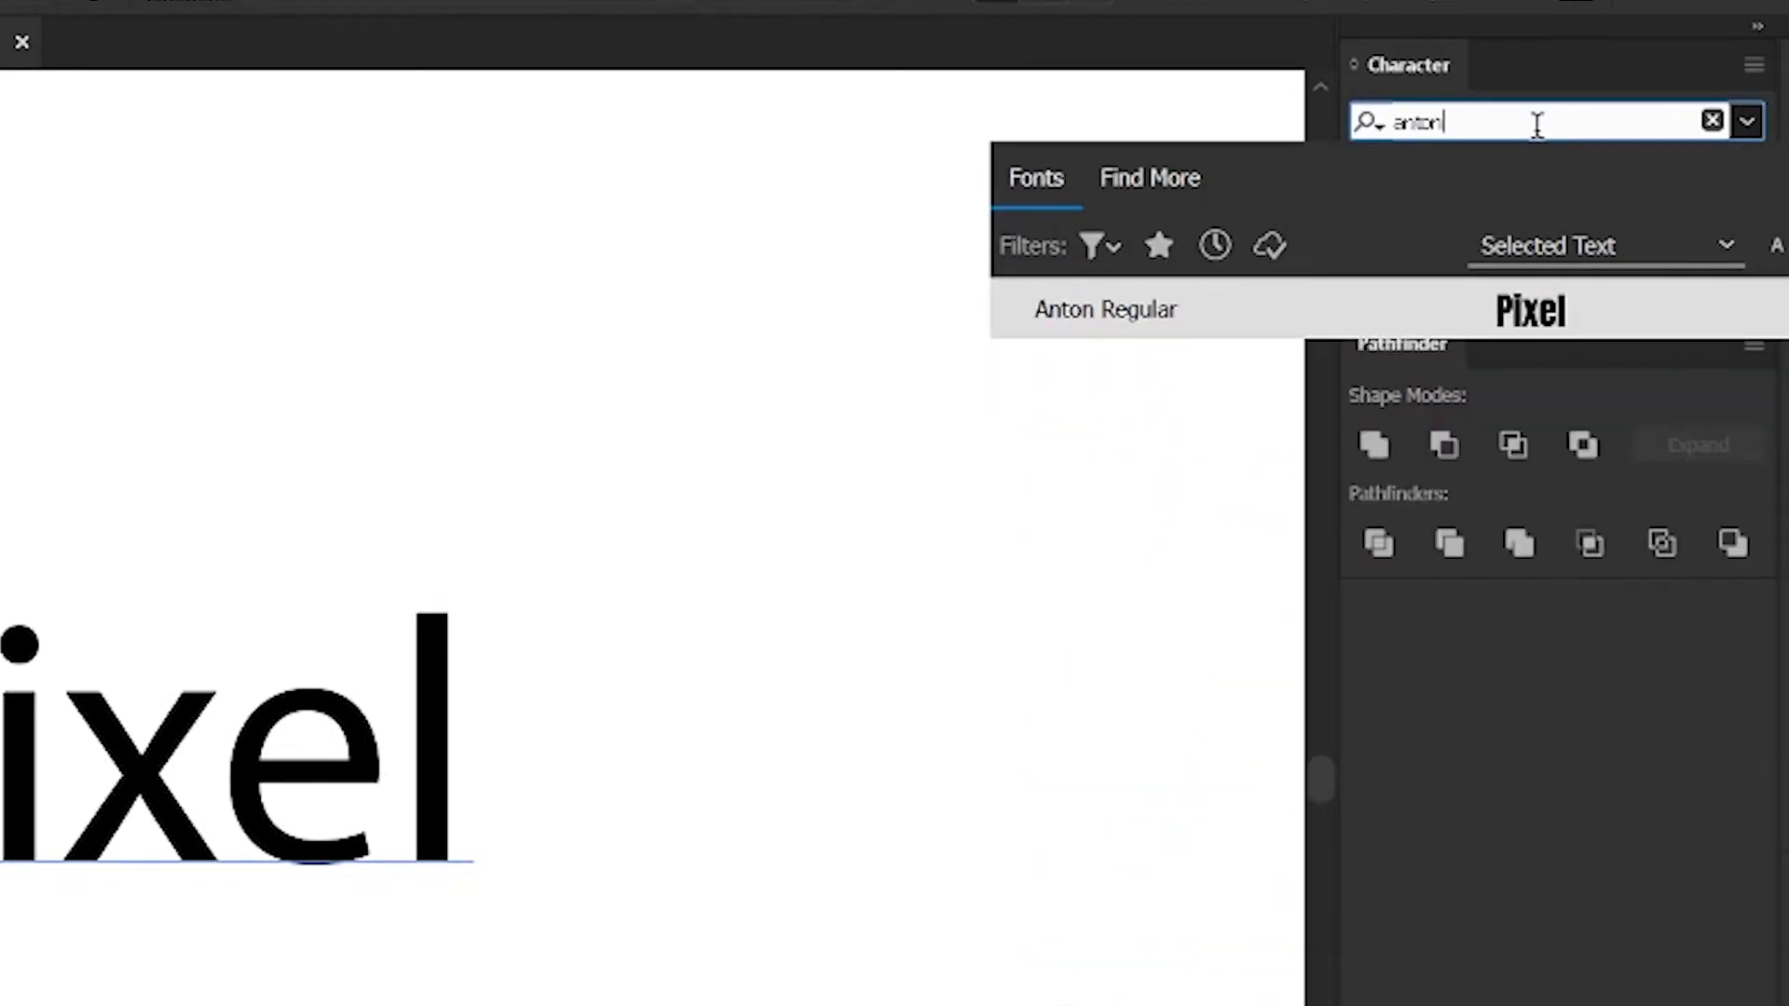
left_click(1328, 257)
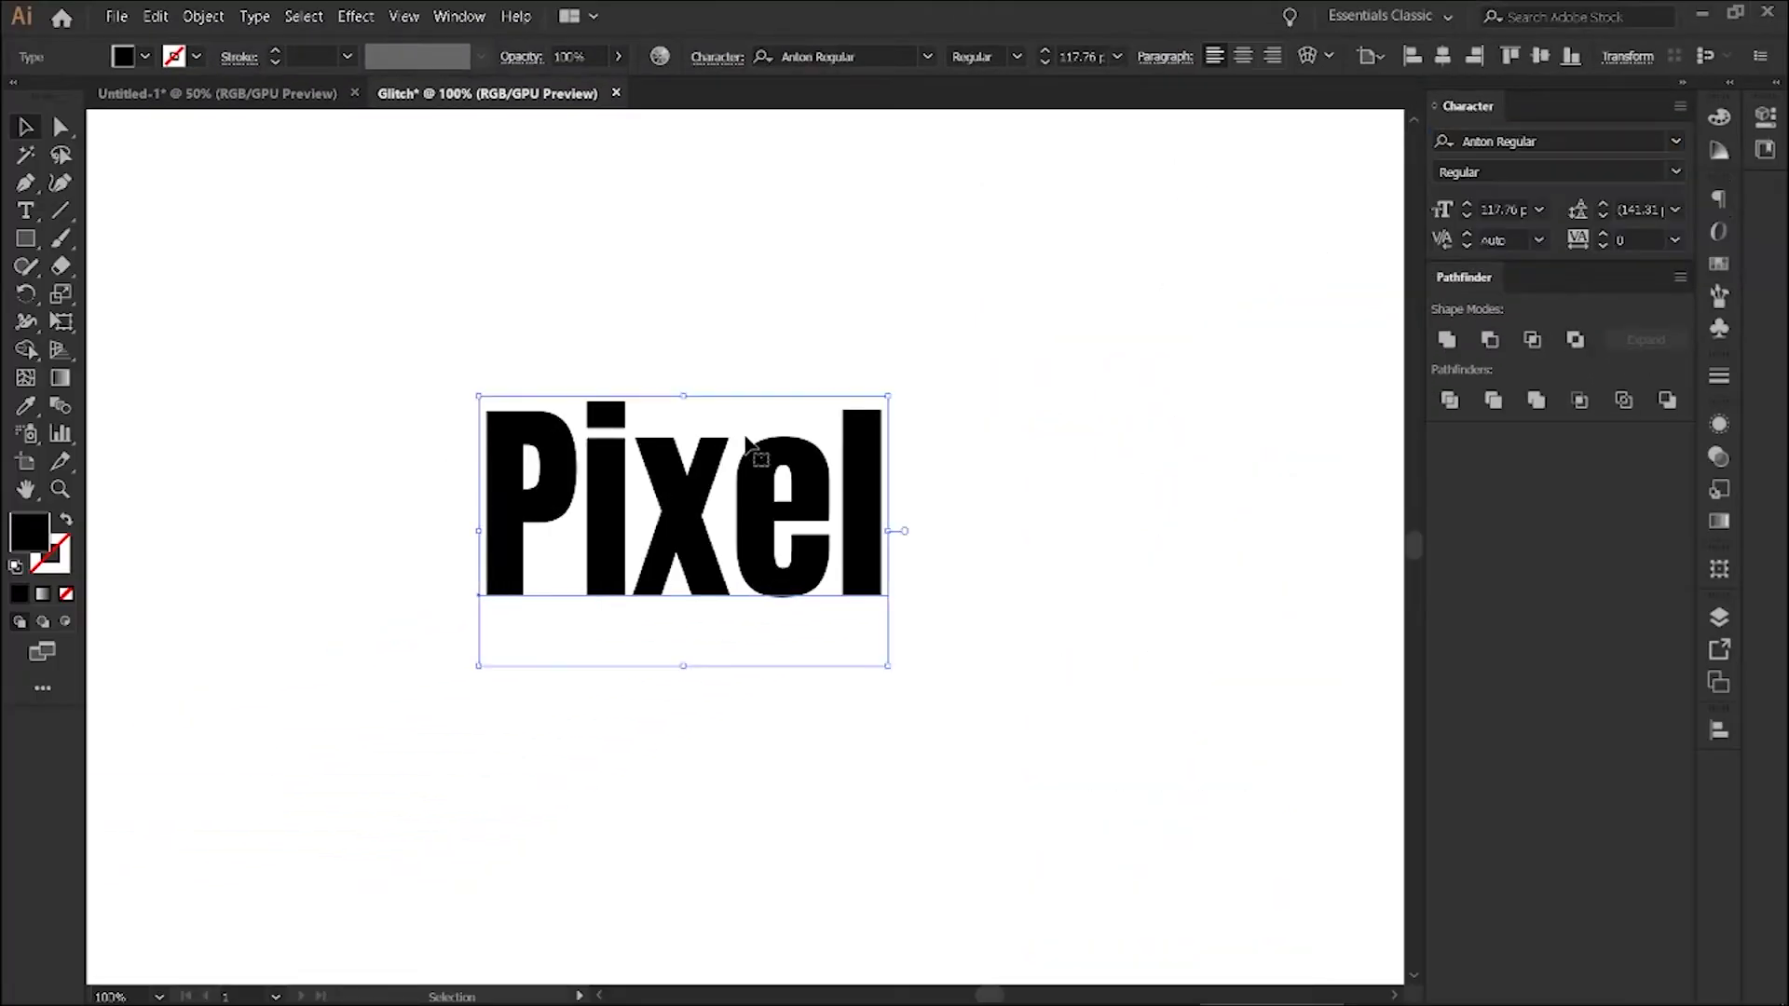
Move the text toward the page centre and set its tracking to 70.
left_click_drag(671, 481, 727, 424)
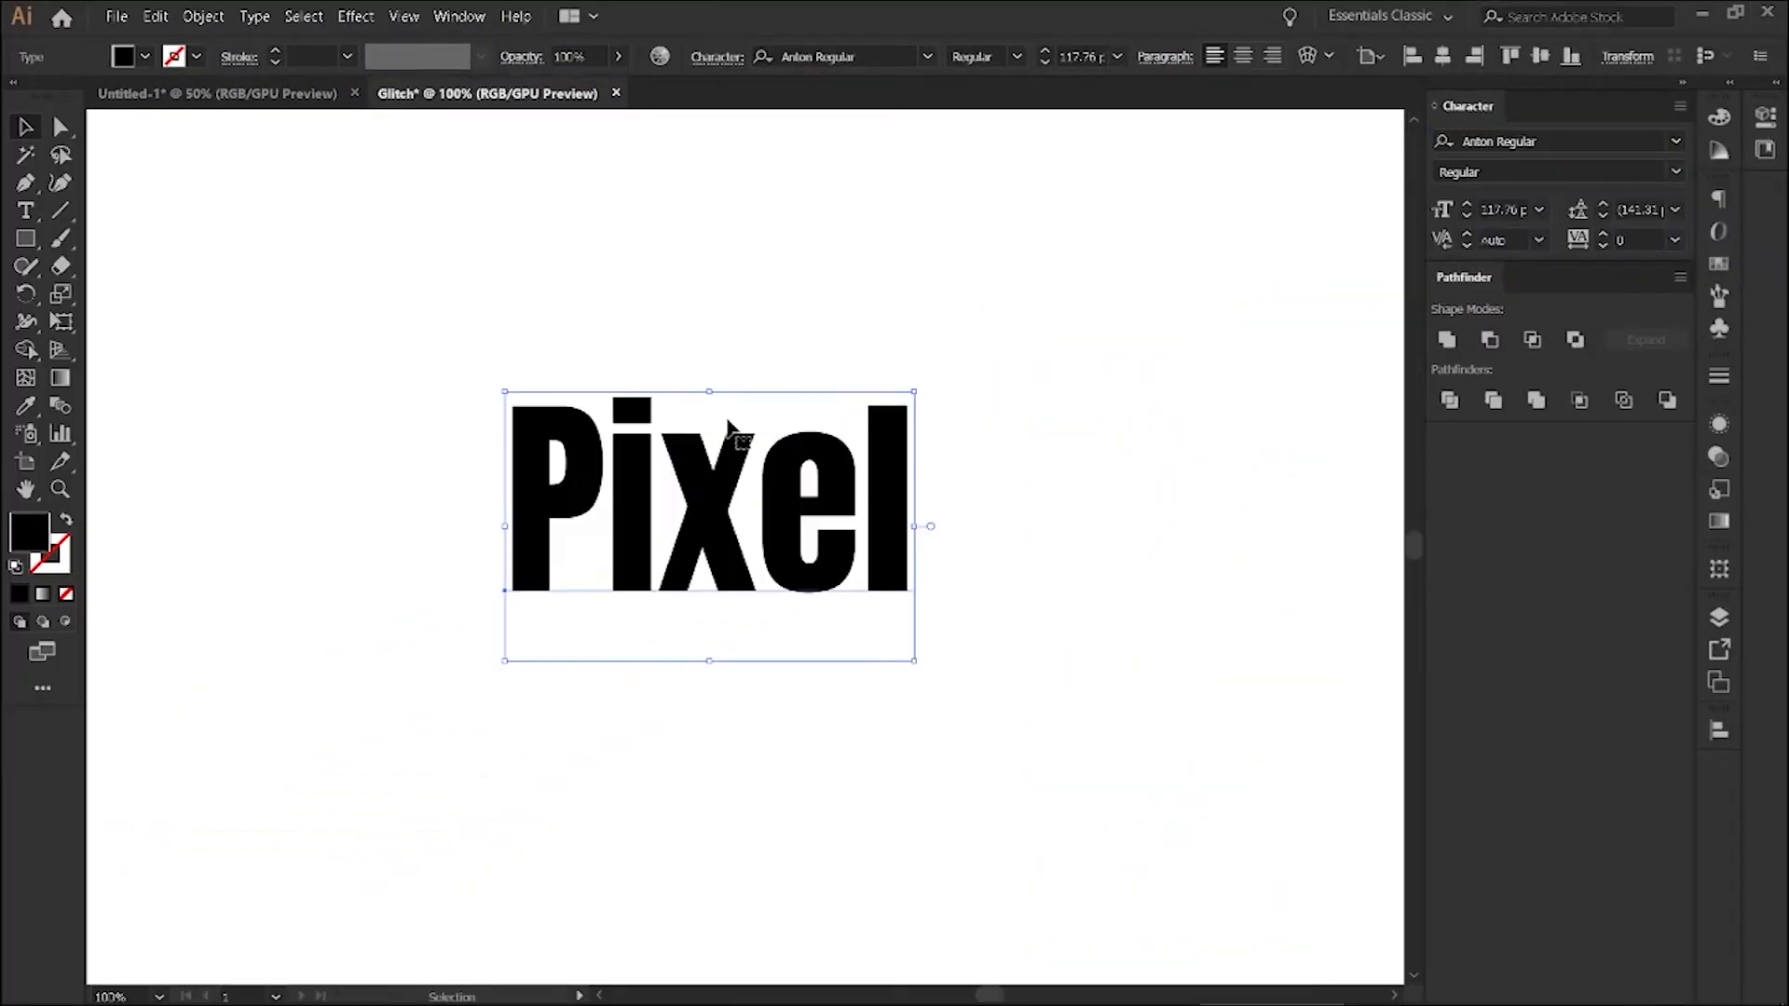
left_click(725, 289)
left_click(898, 562)
left_click(1615, 241)
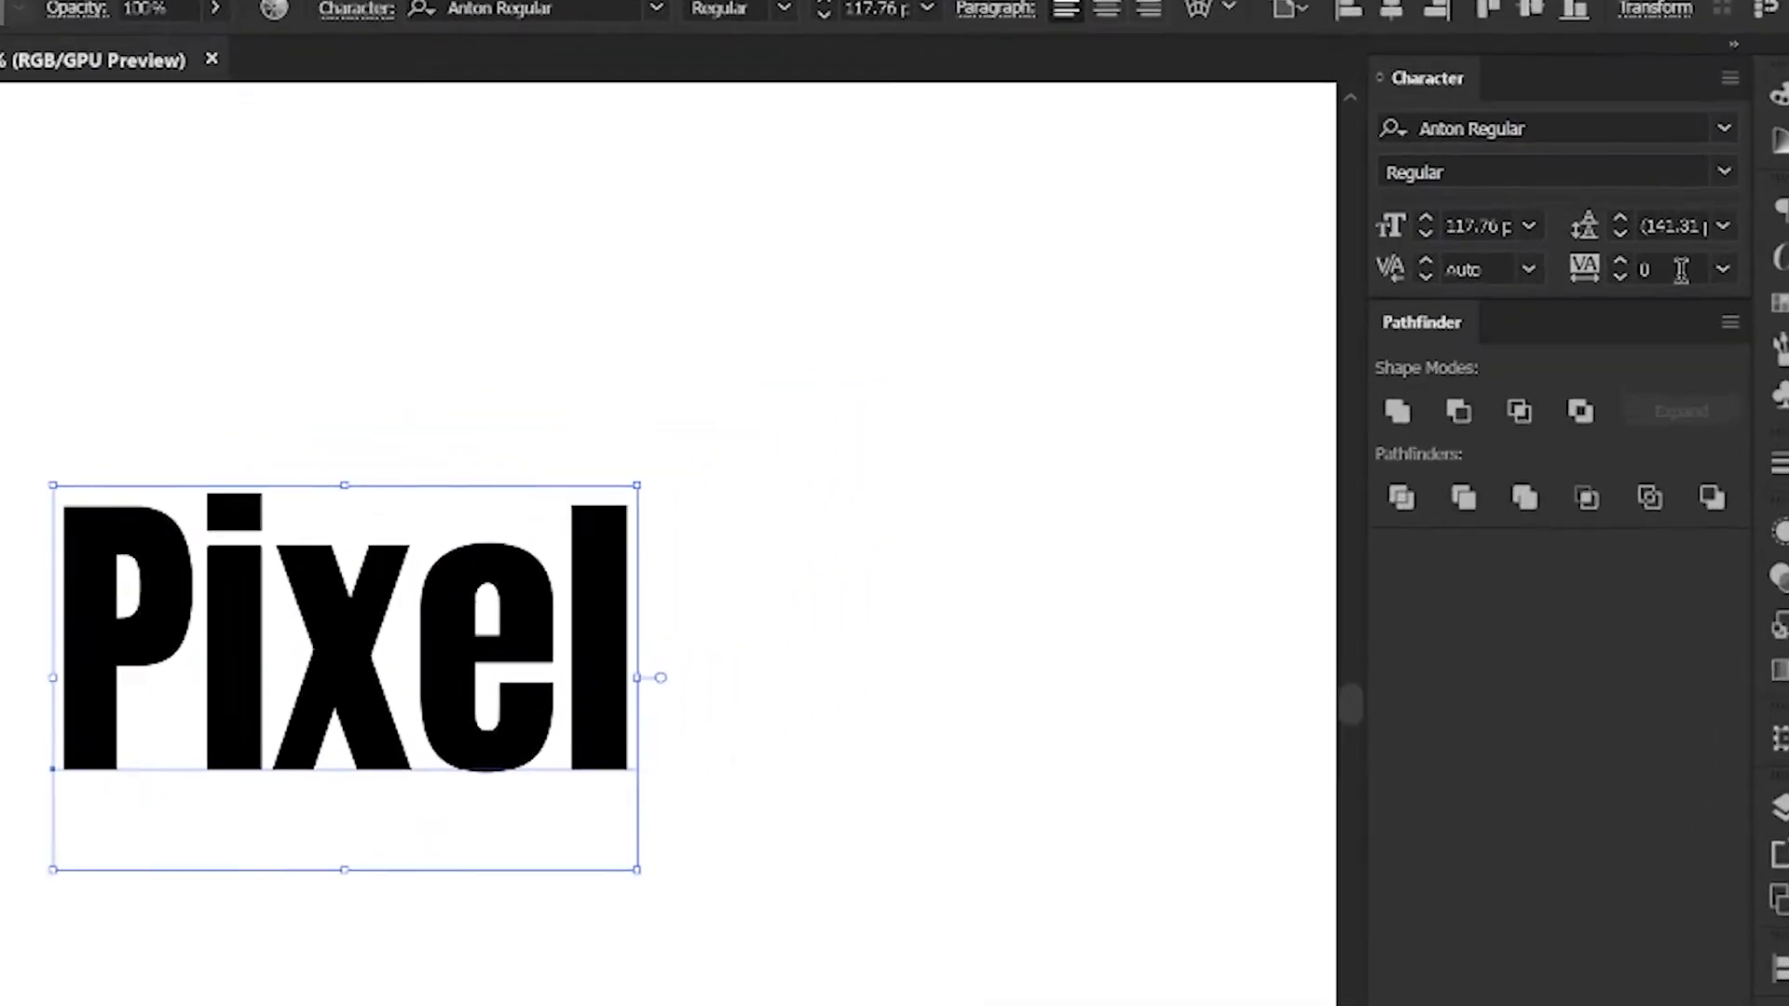
type("50")
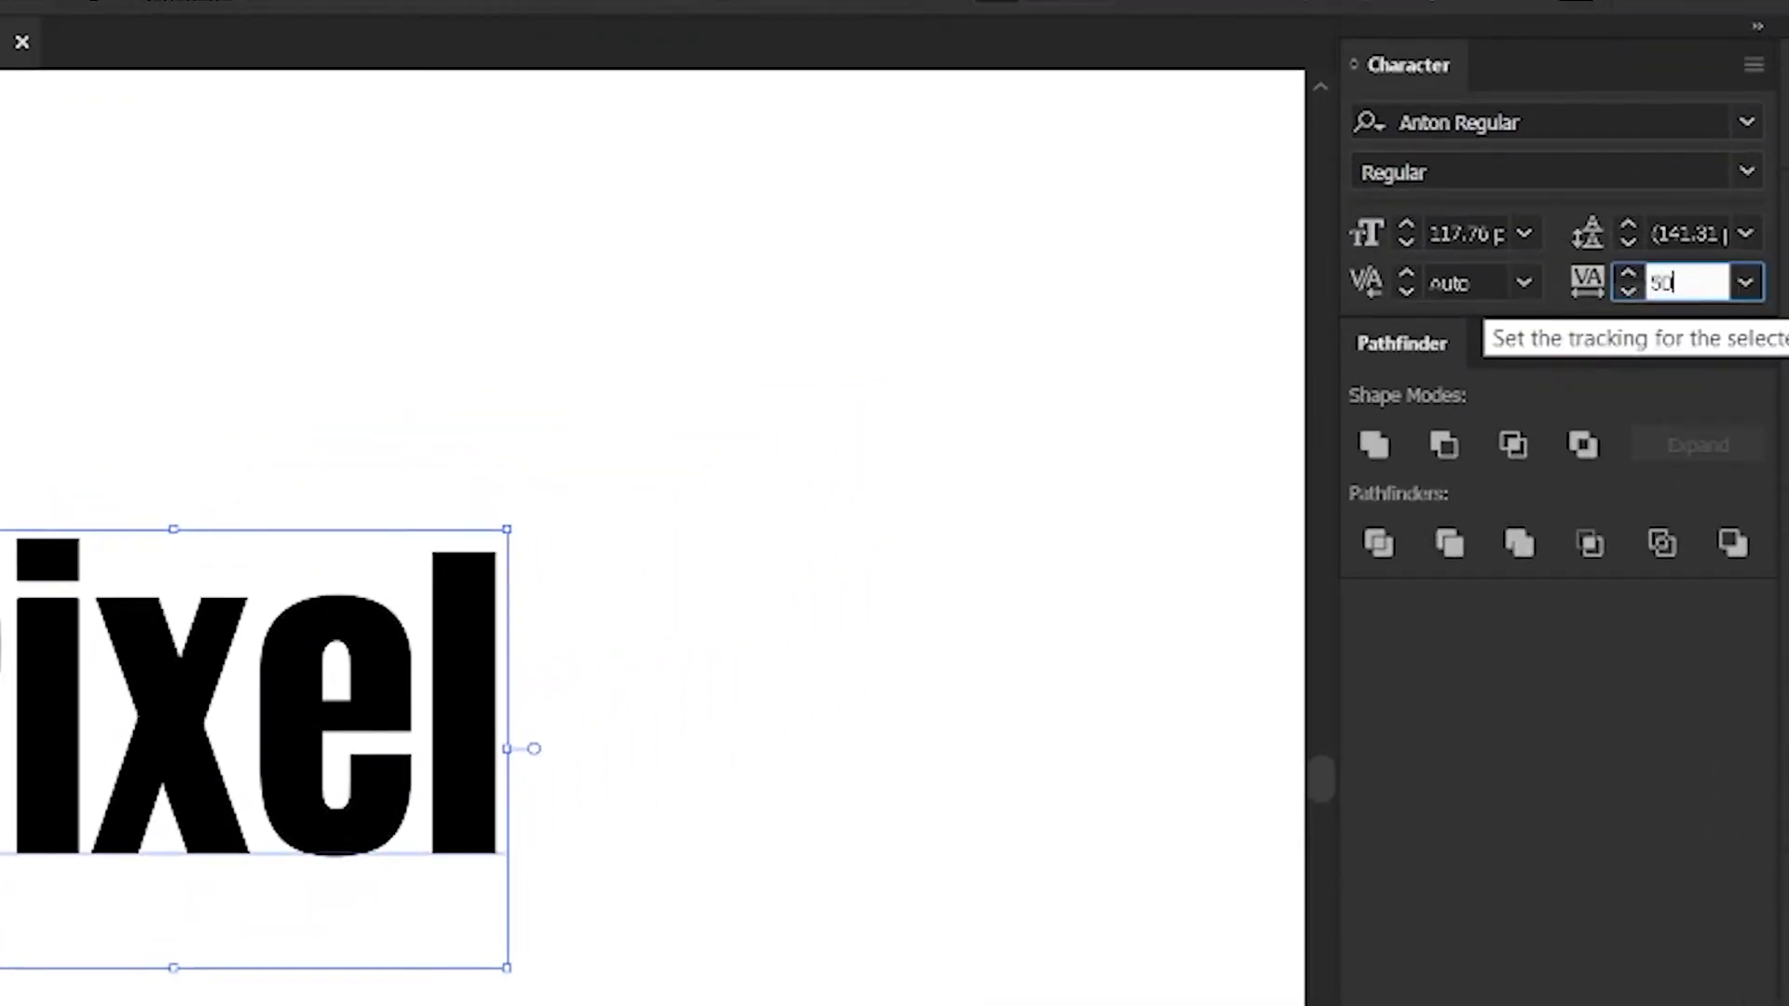
key("Return")
left_click(1652, 285)
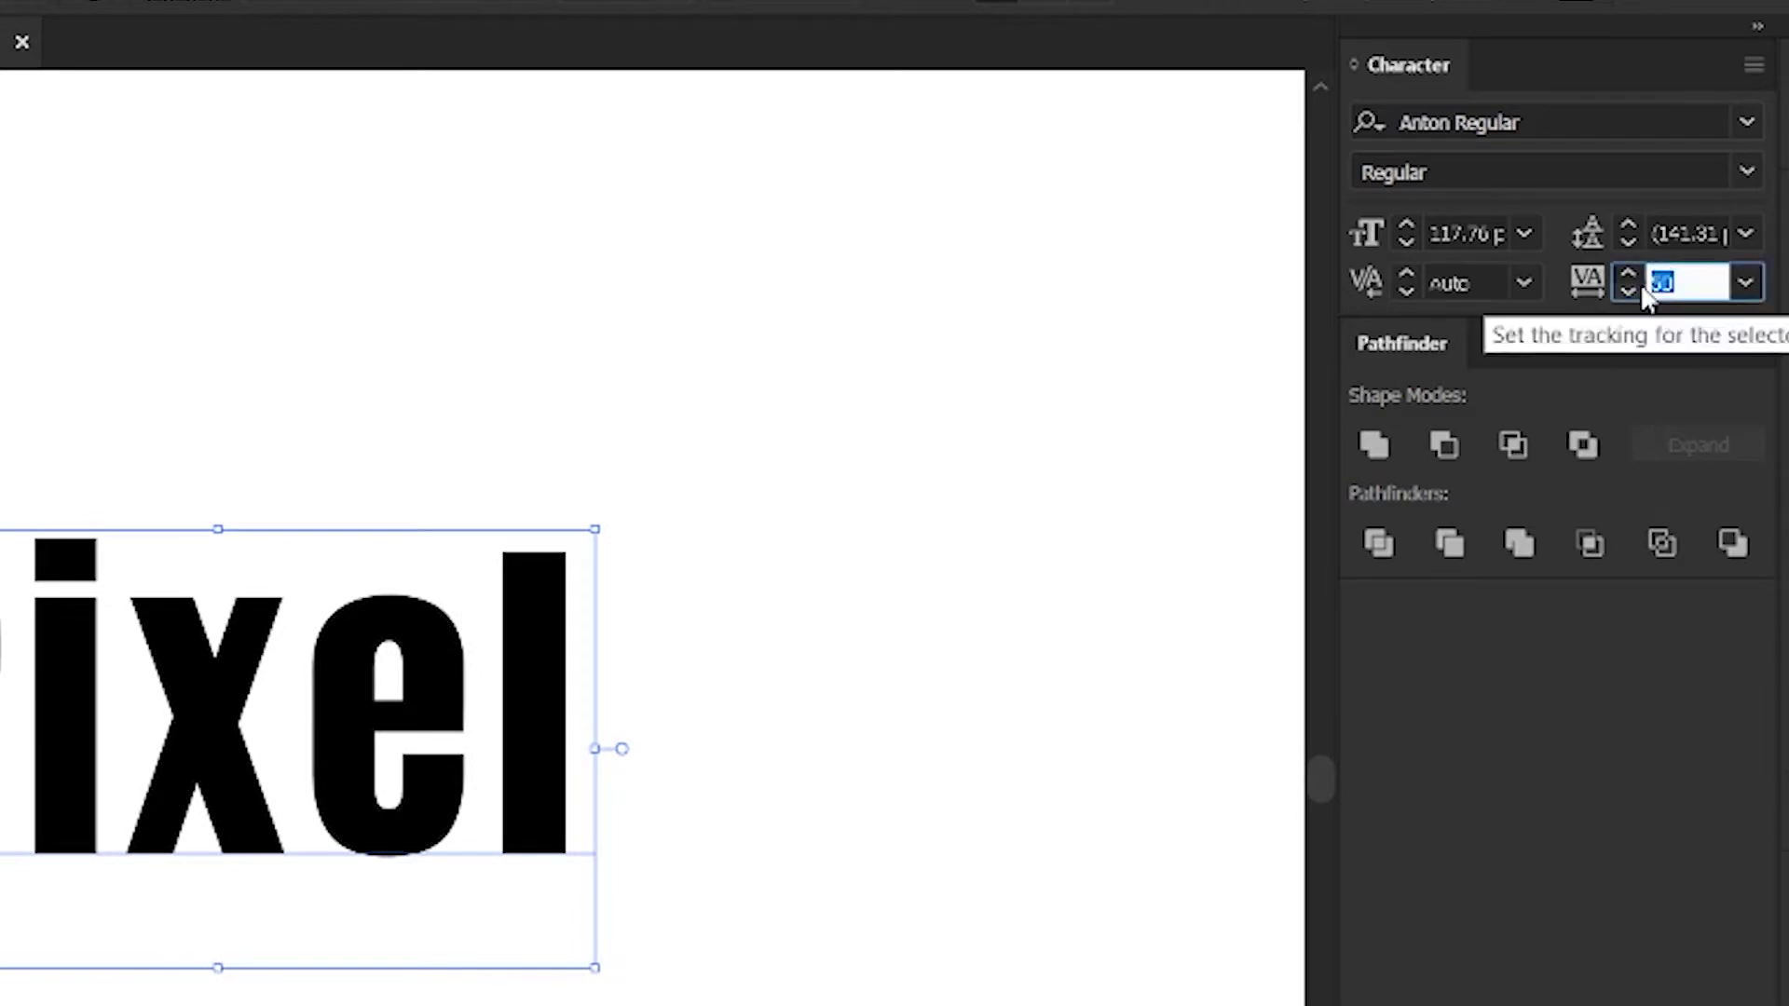
type("70")
key("Return")
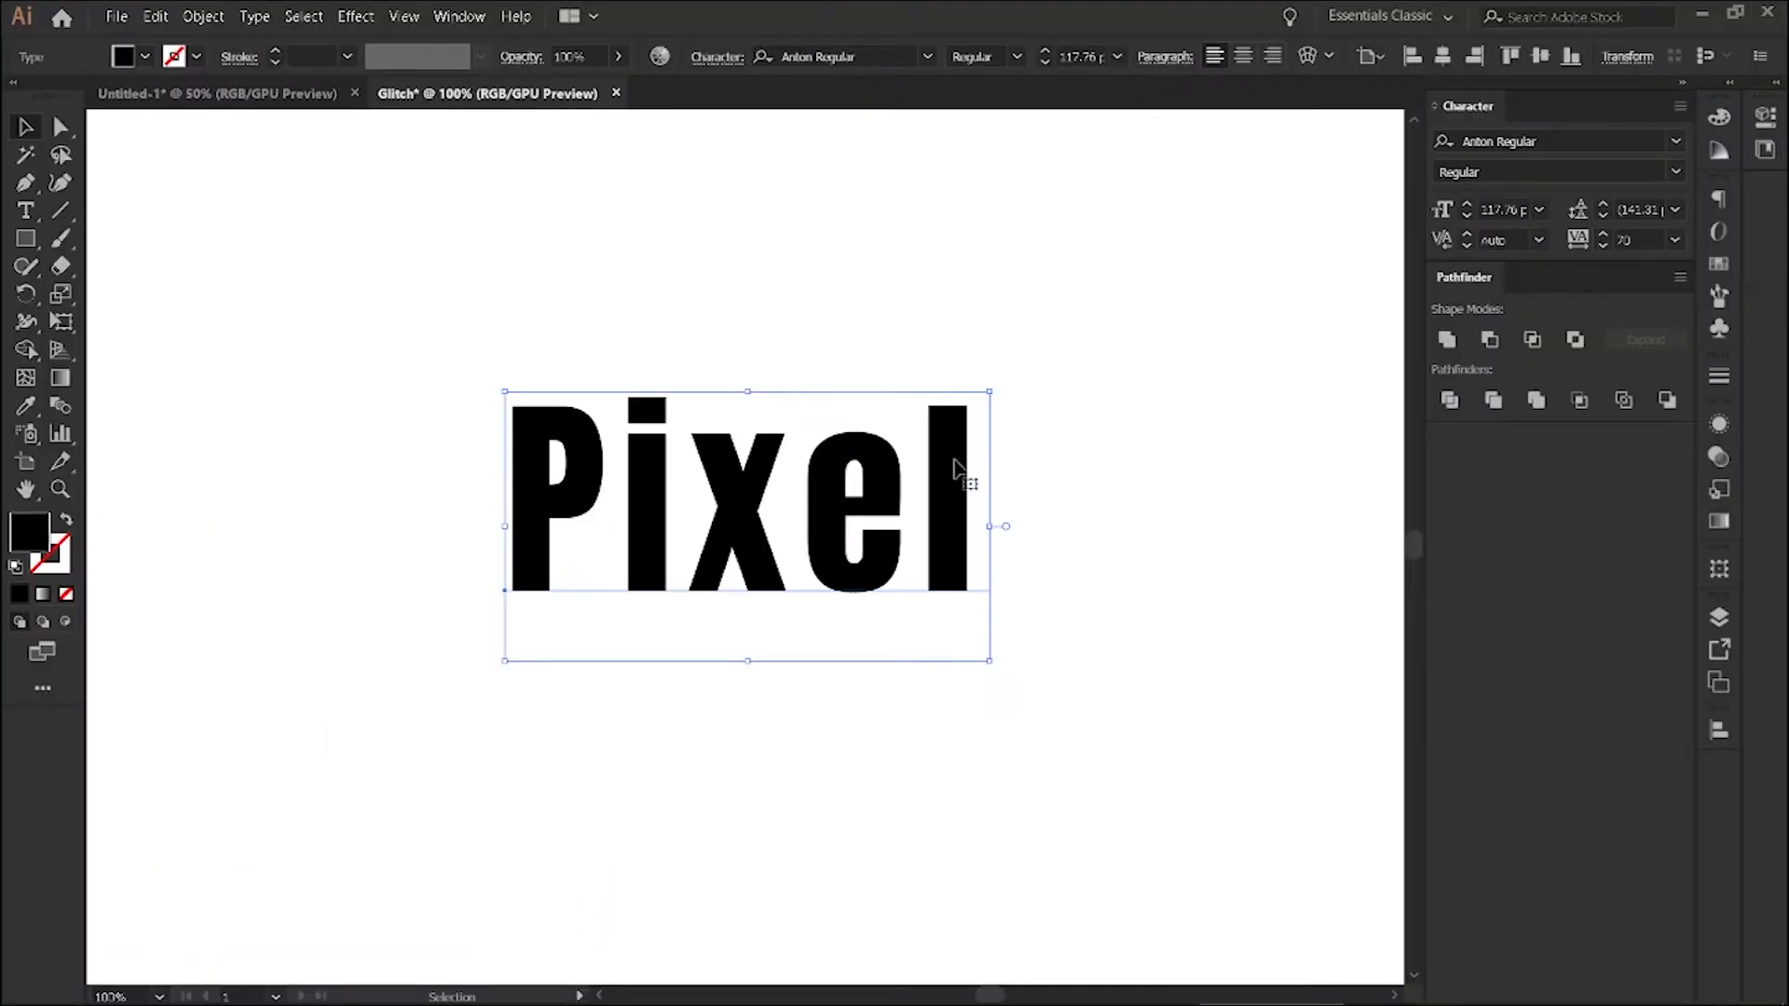
Enlarge the Pixel text slightly and nudge it right and down.
left_click_drag(1010, 665, 1081, 701)
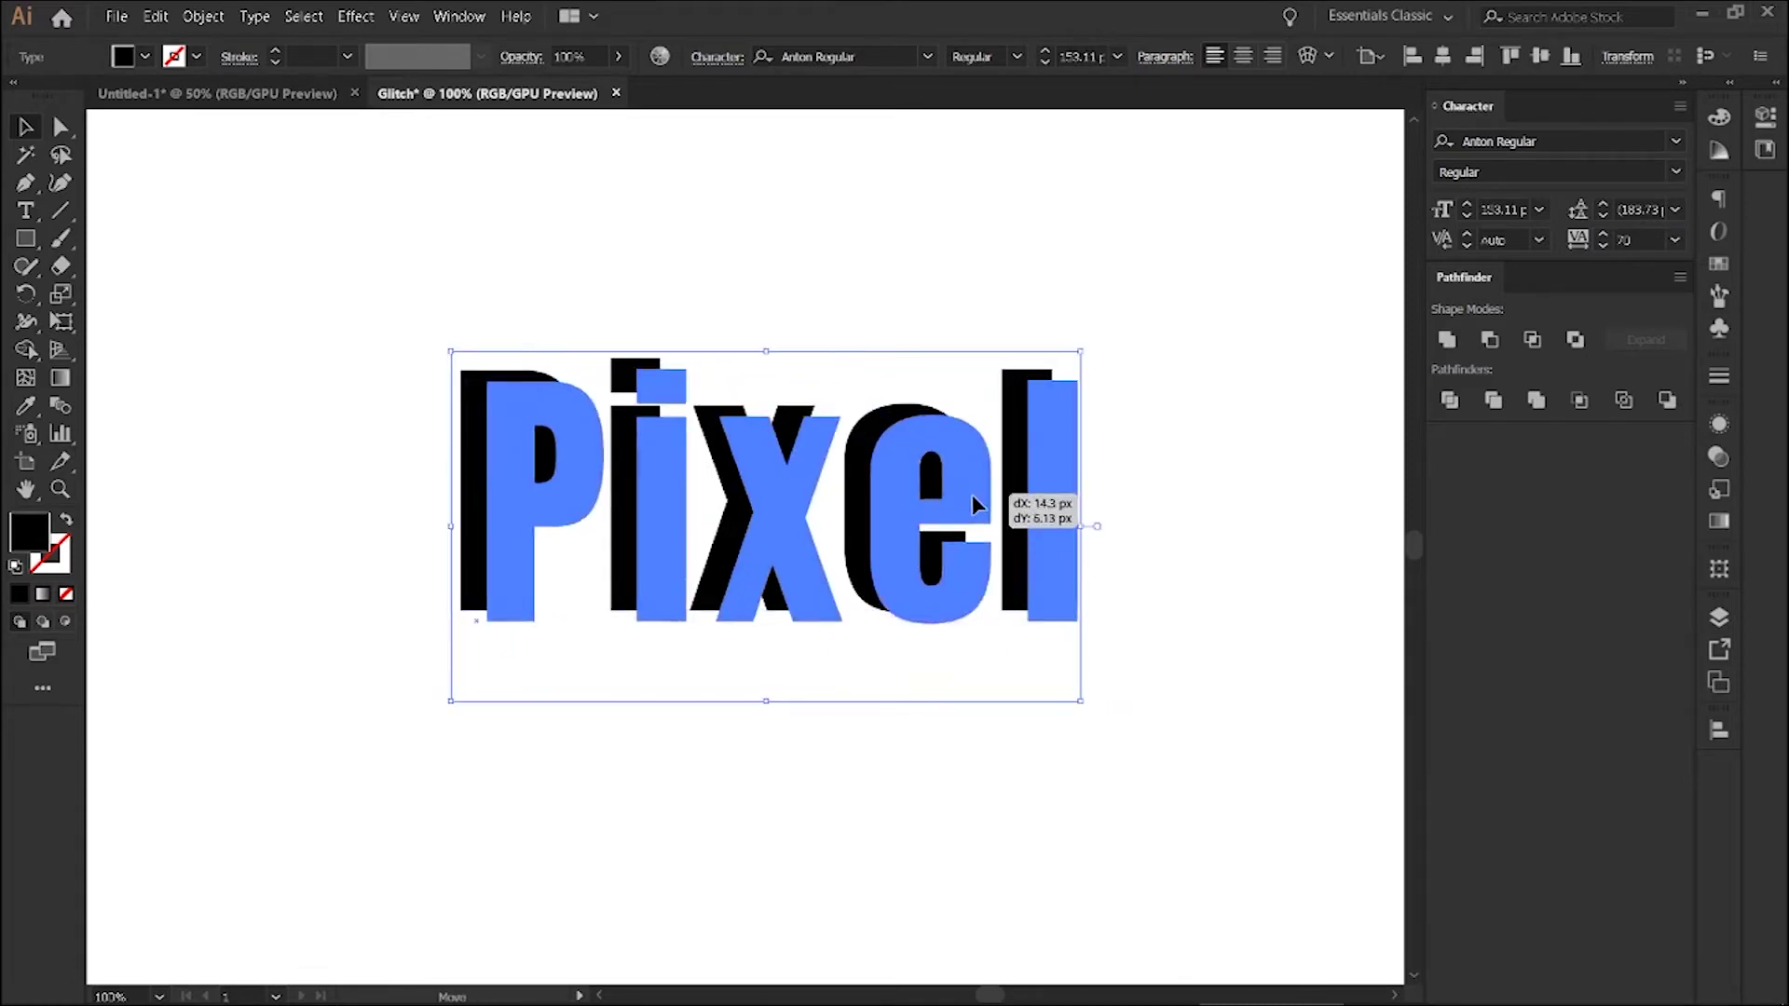
left_click_drag(971, 504, 1003, 523)
left_click(827, 291)
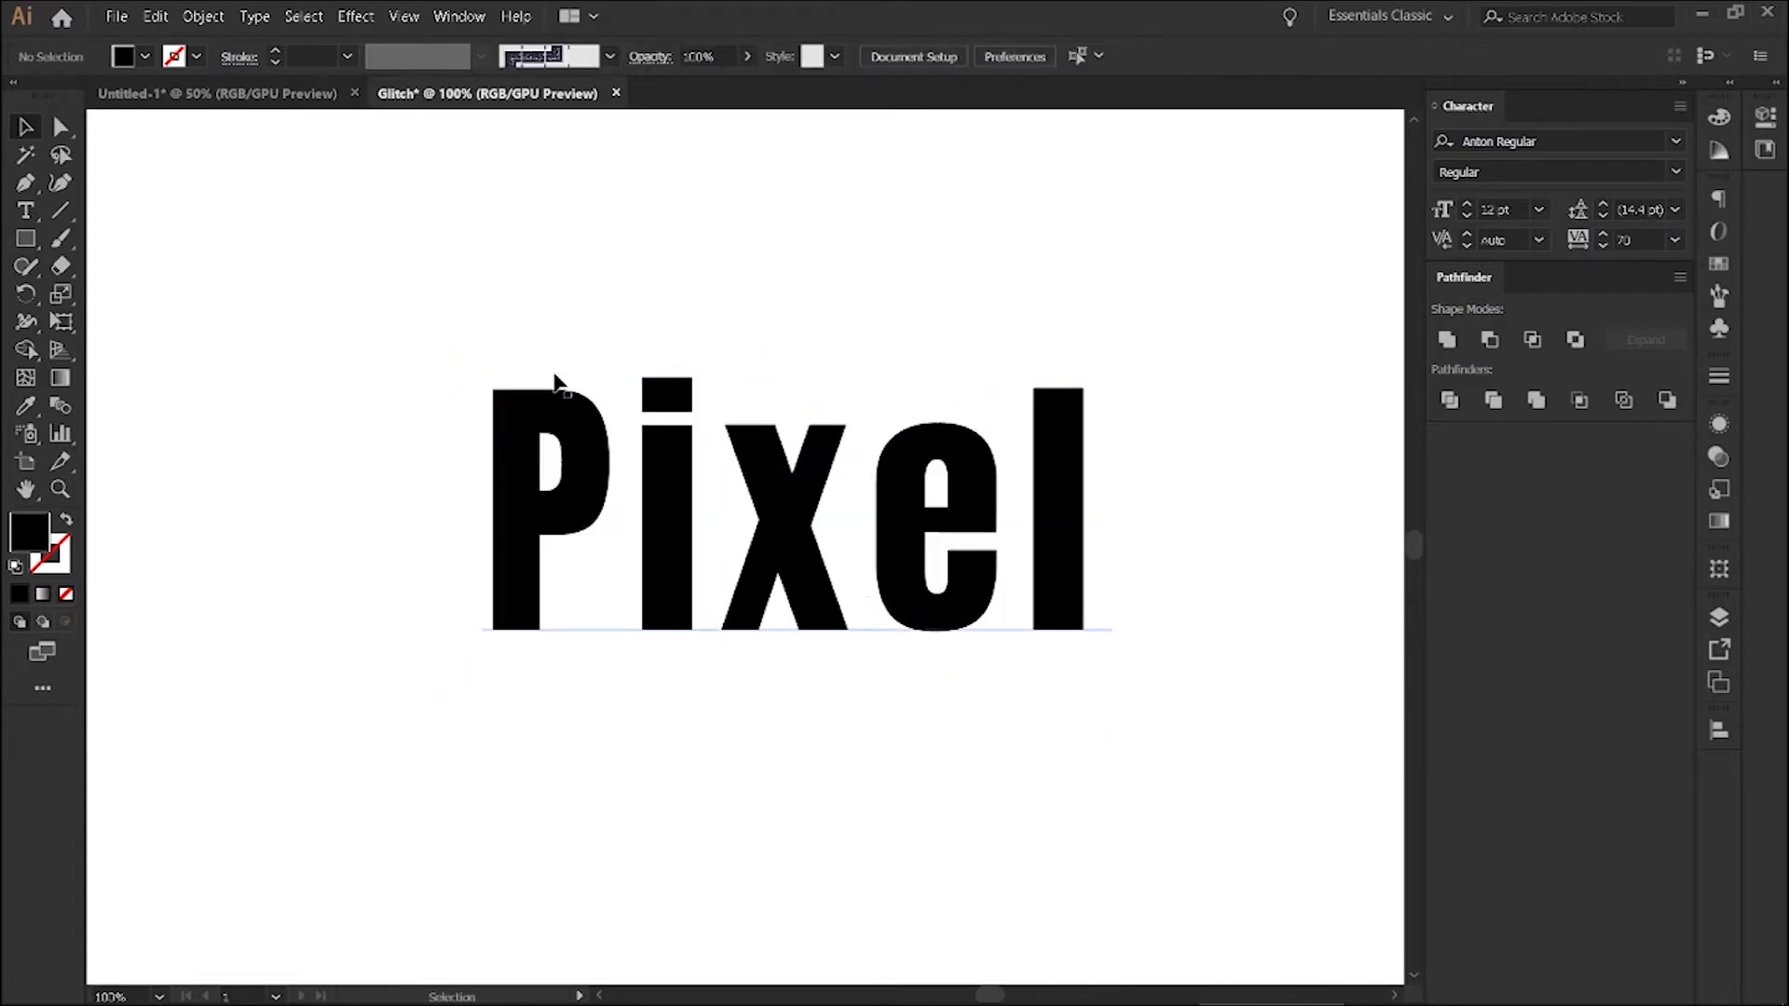
Expand the Pixel text into vector outlines using Object > Expand.
left_click_drag(464, 331, 1118, 667)
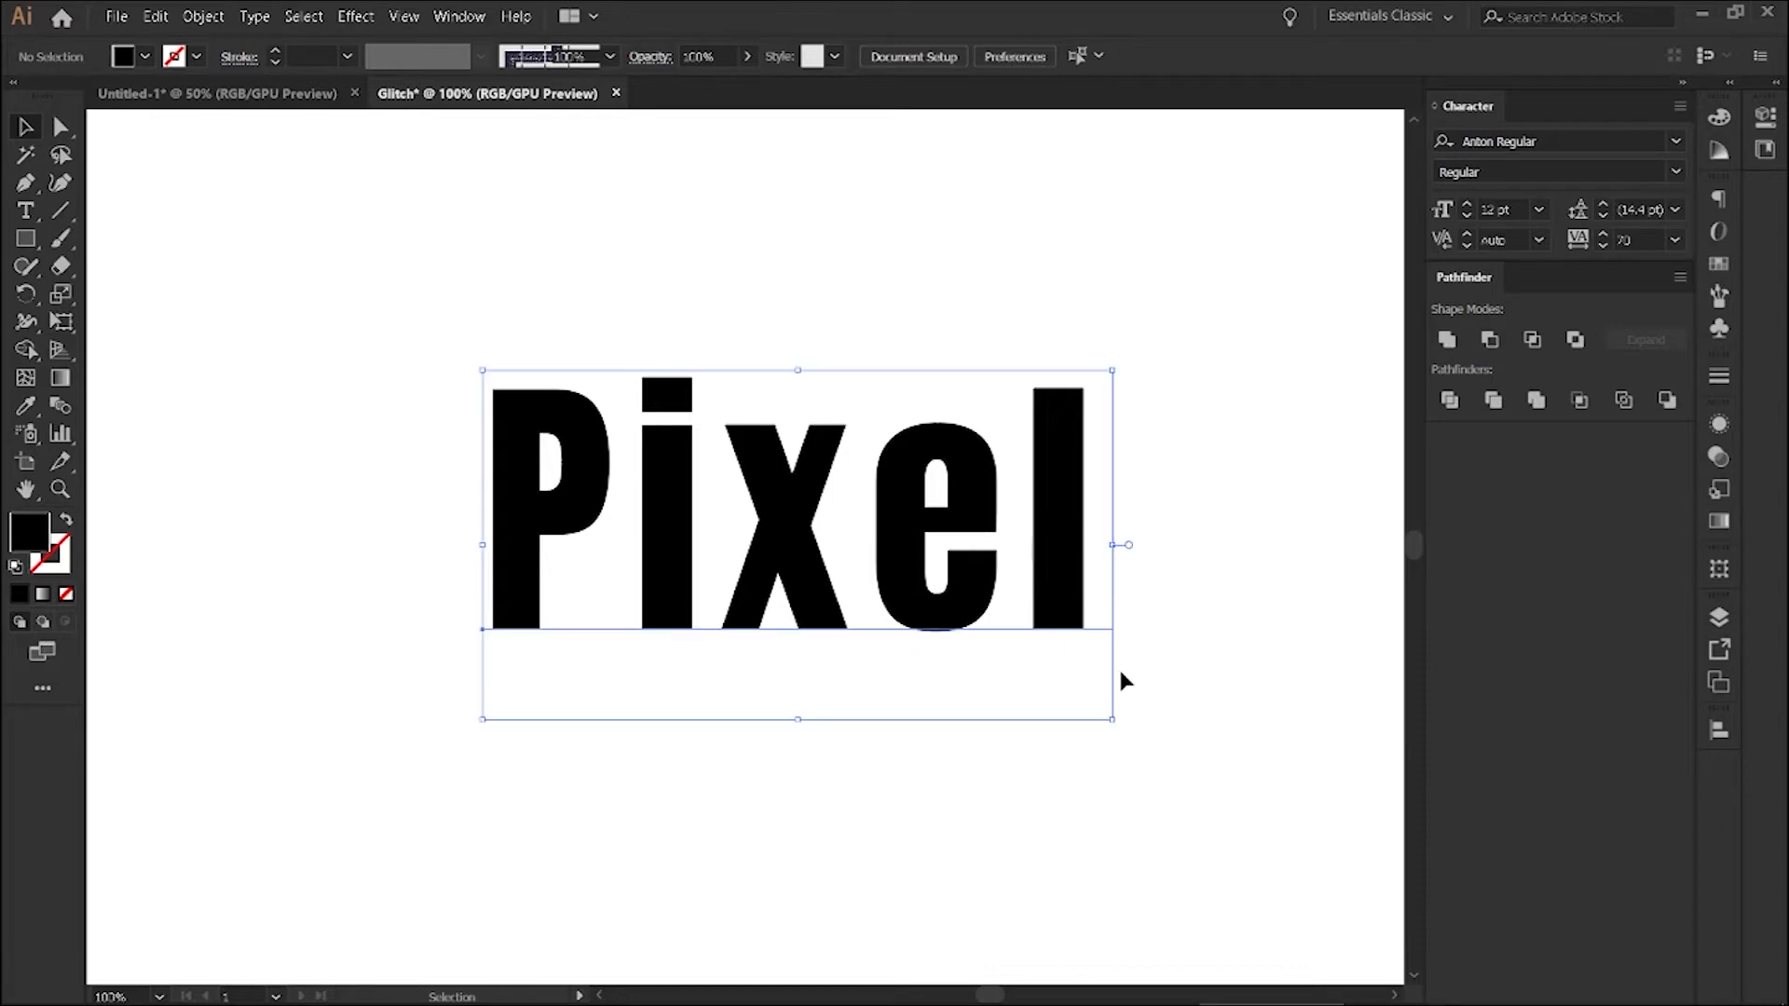
left_click(188, 25)
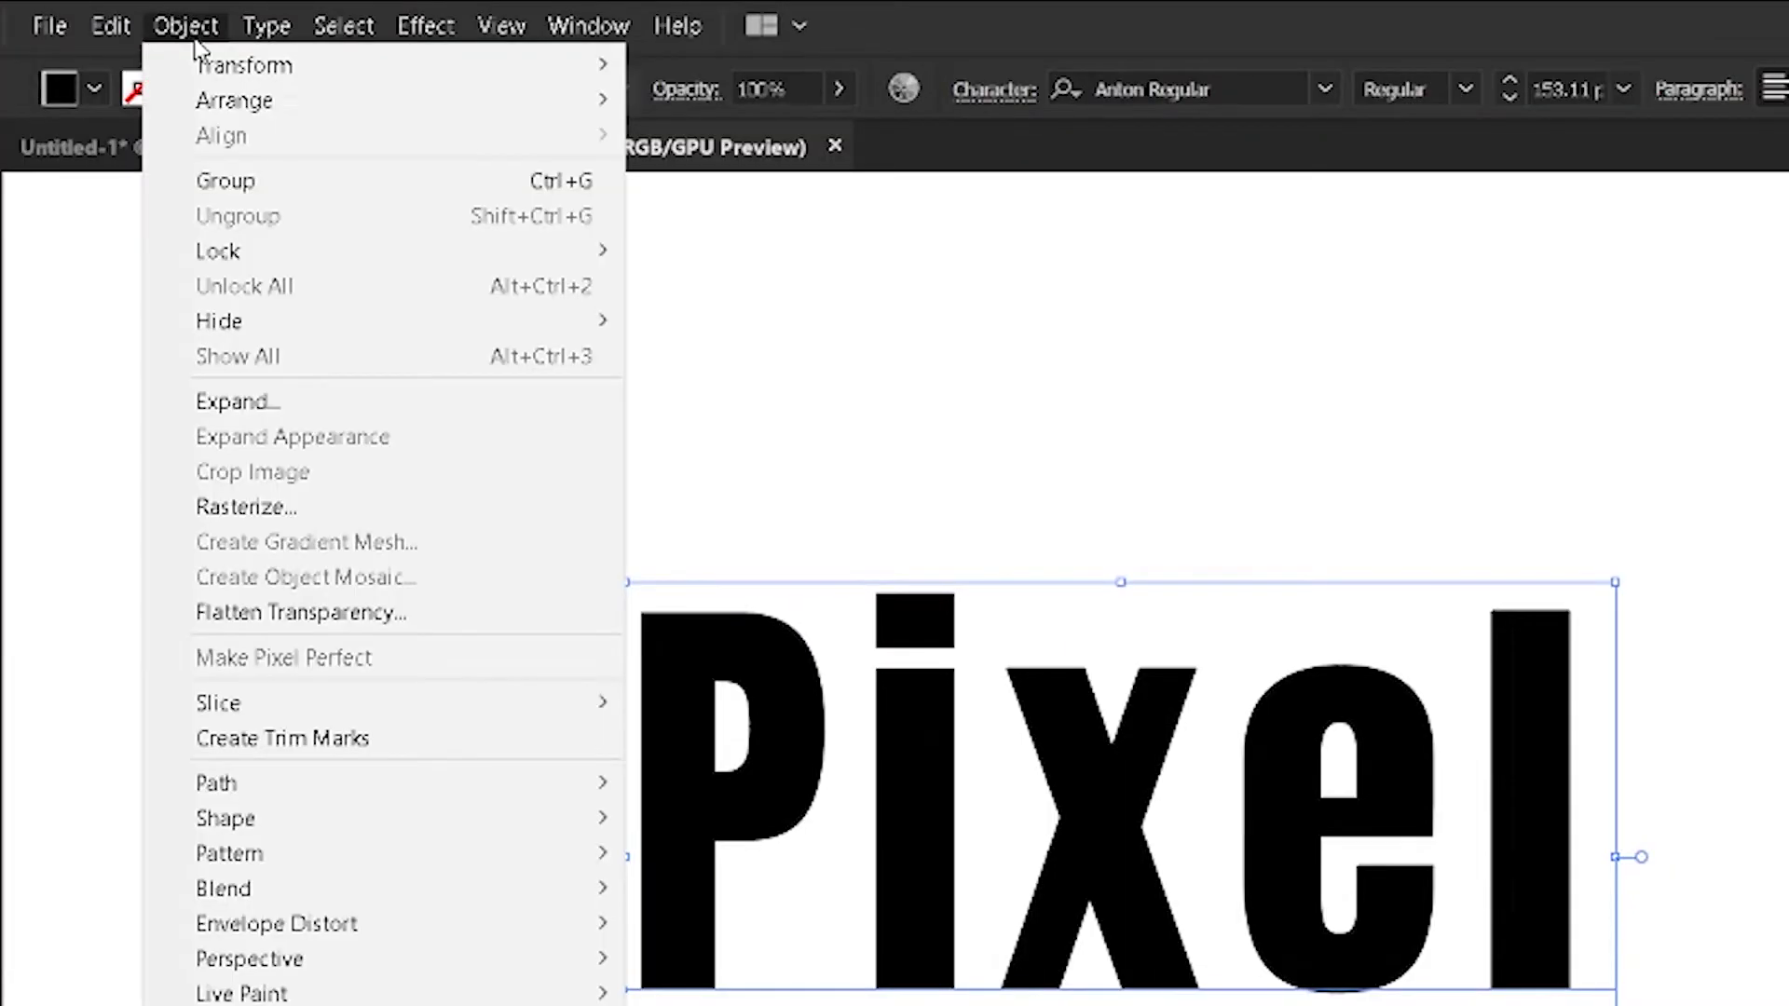
left_click(300, 405)
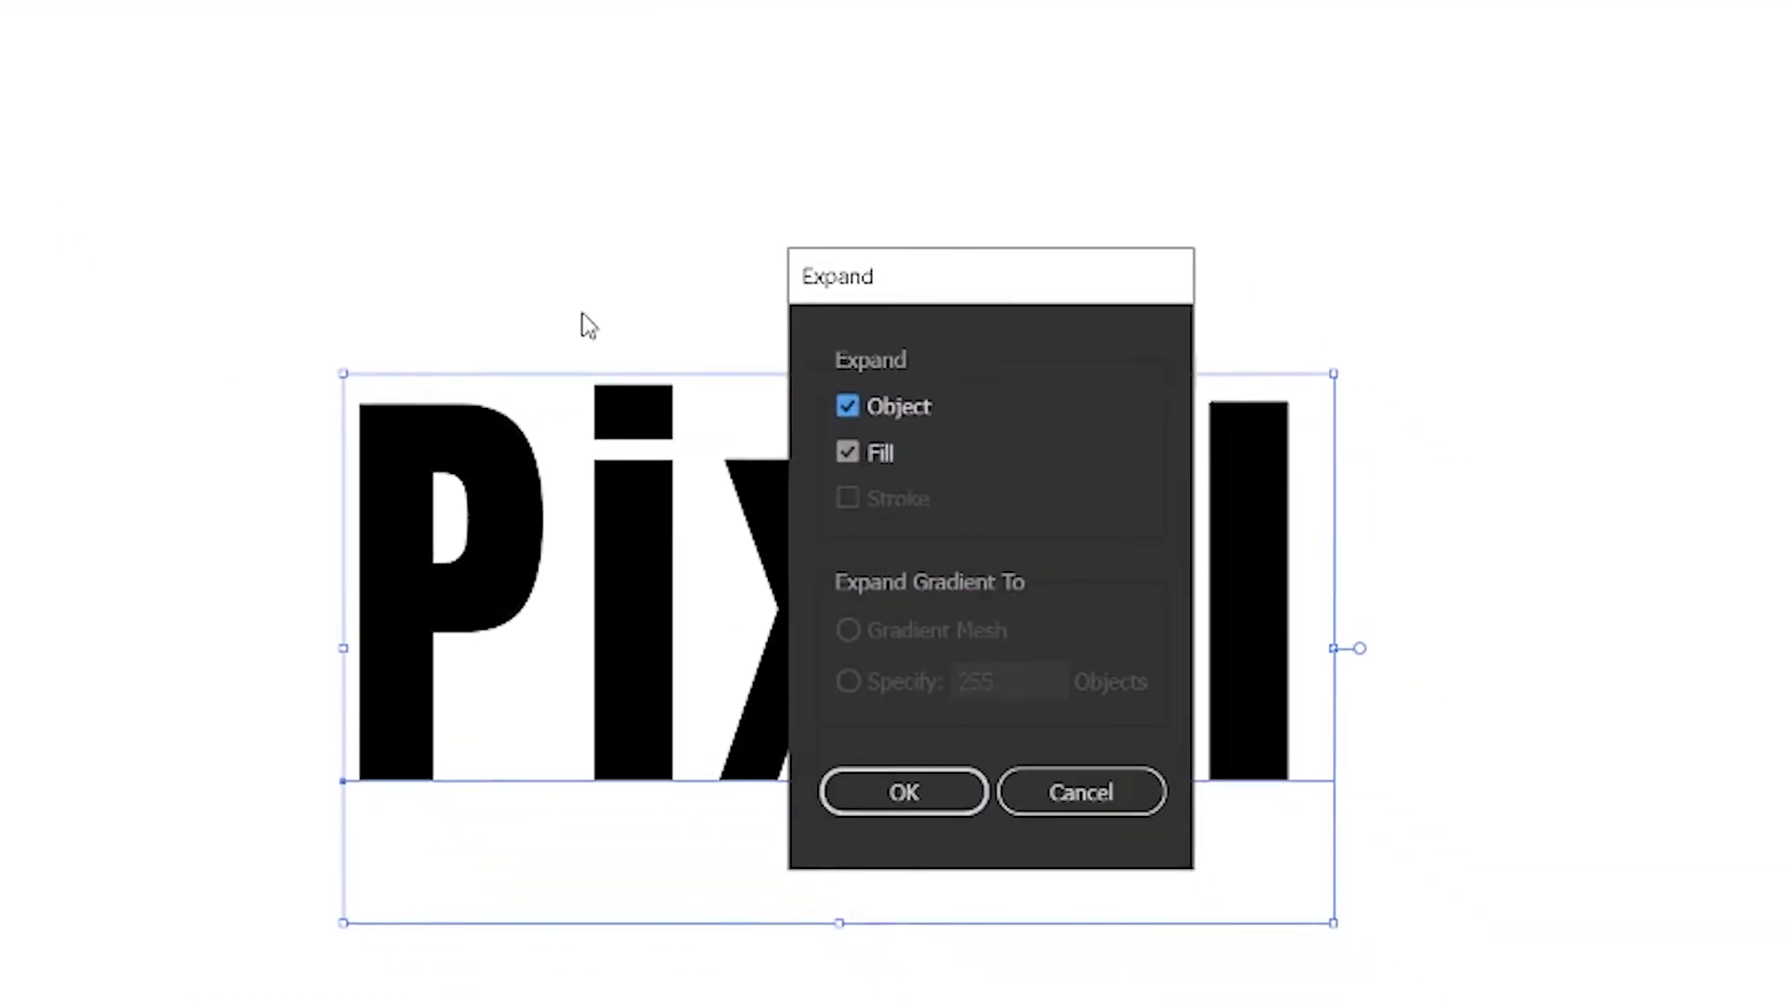
left_click(926, 778)
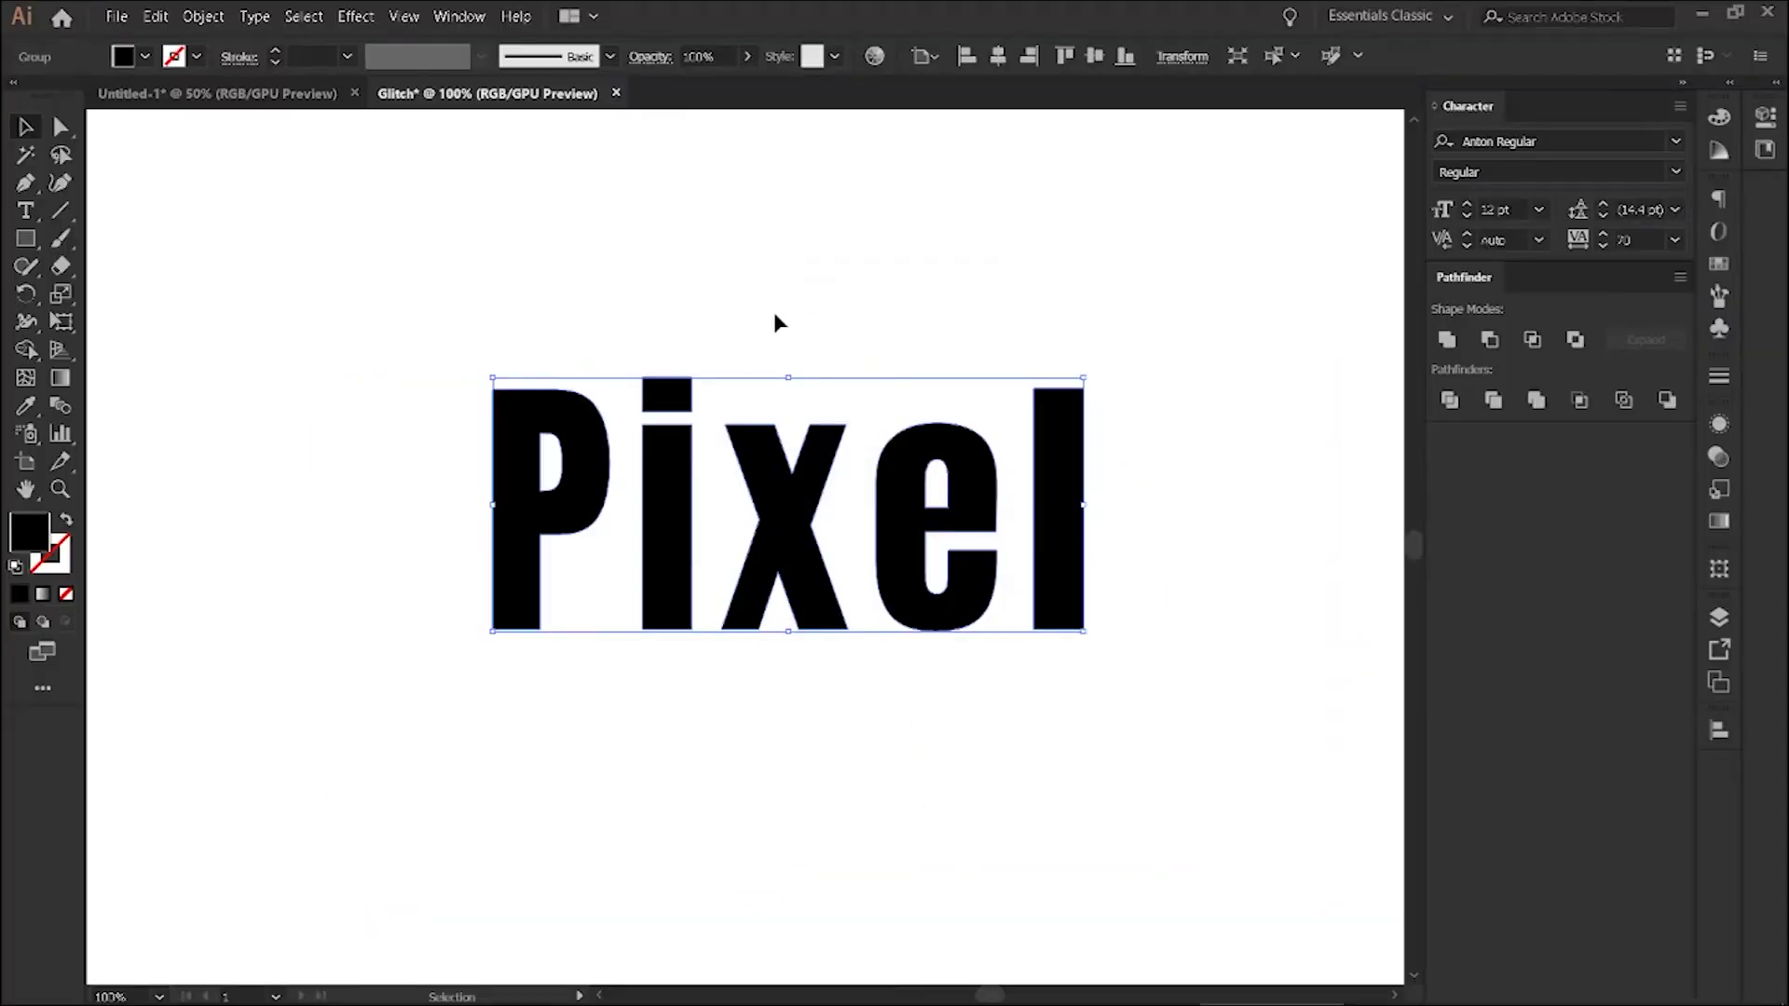
left_click(853, 483)
Shift the Pixel outlines slightly lower and pan across the enlarged lettering.
left_click_drag(855, 493, 855, 515)
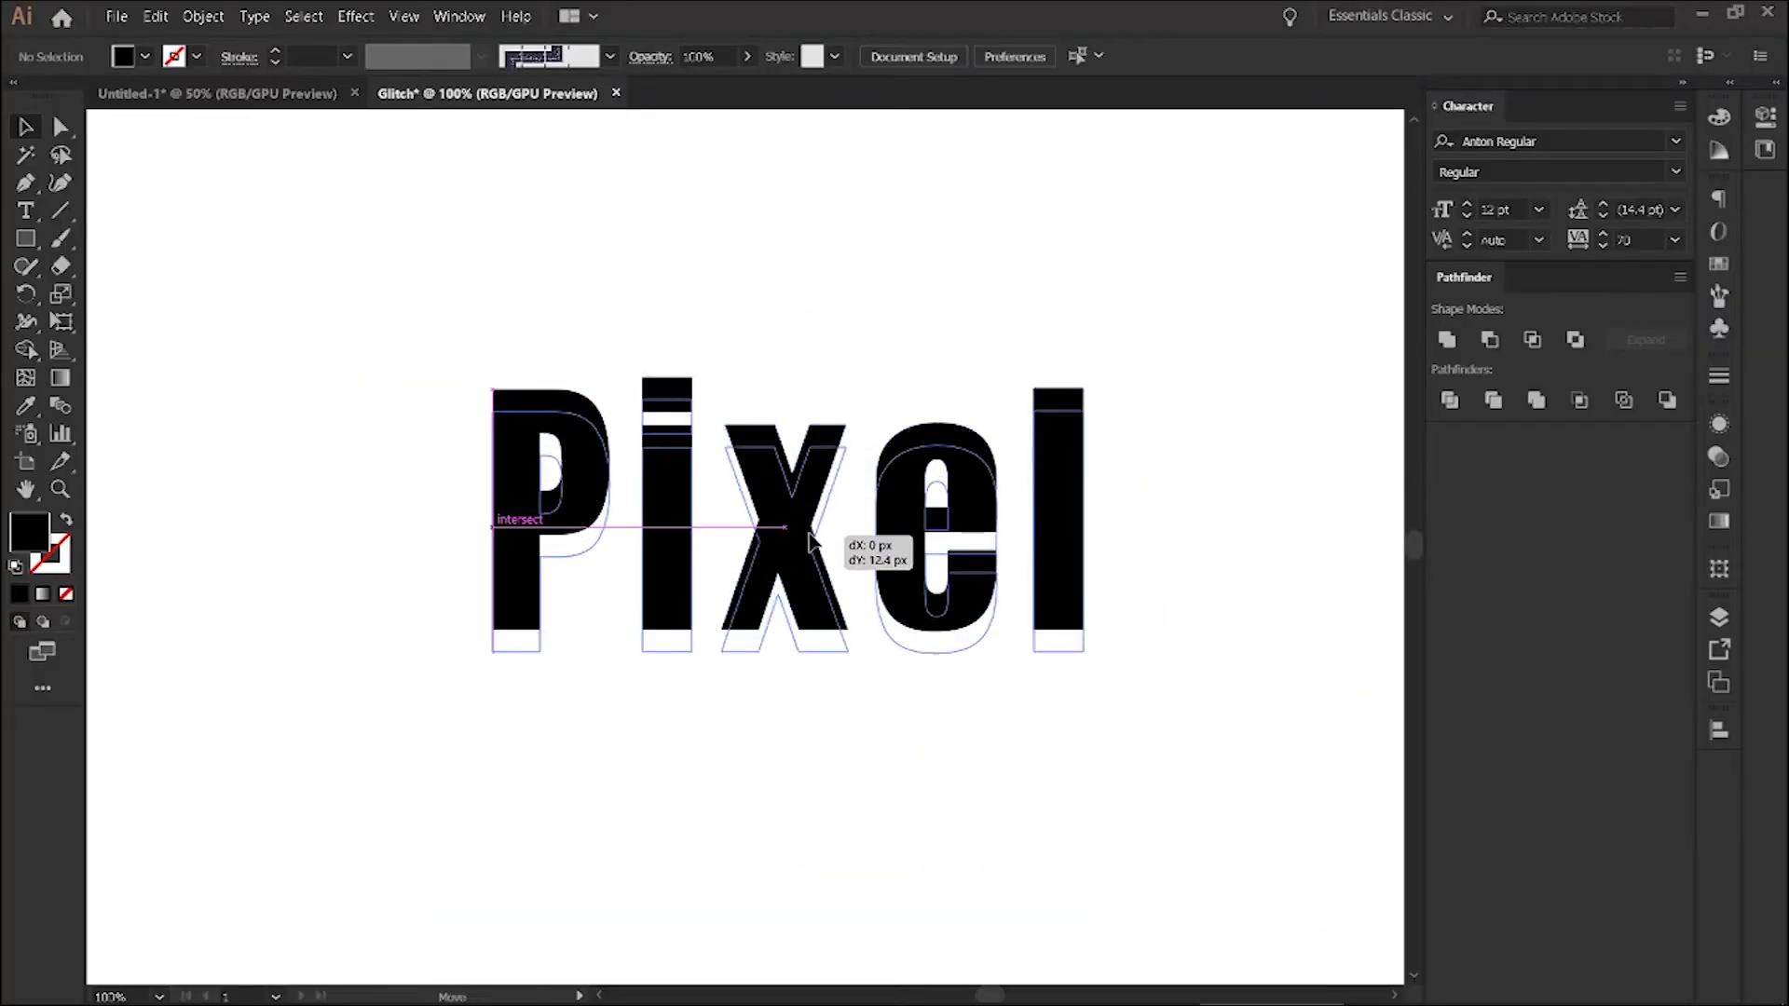
left_click(756, 345)
scroll(851, 469, "up", 1)
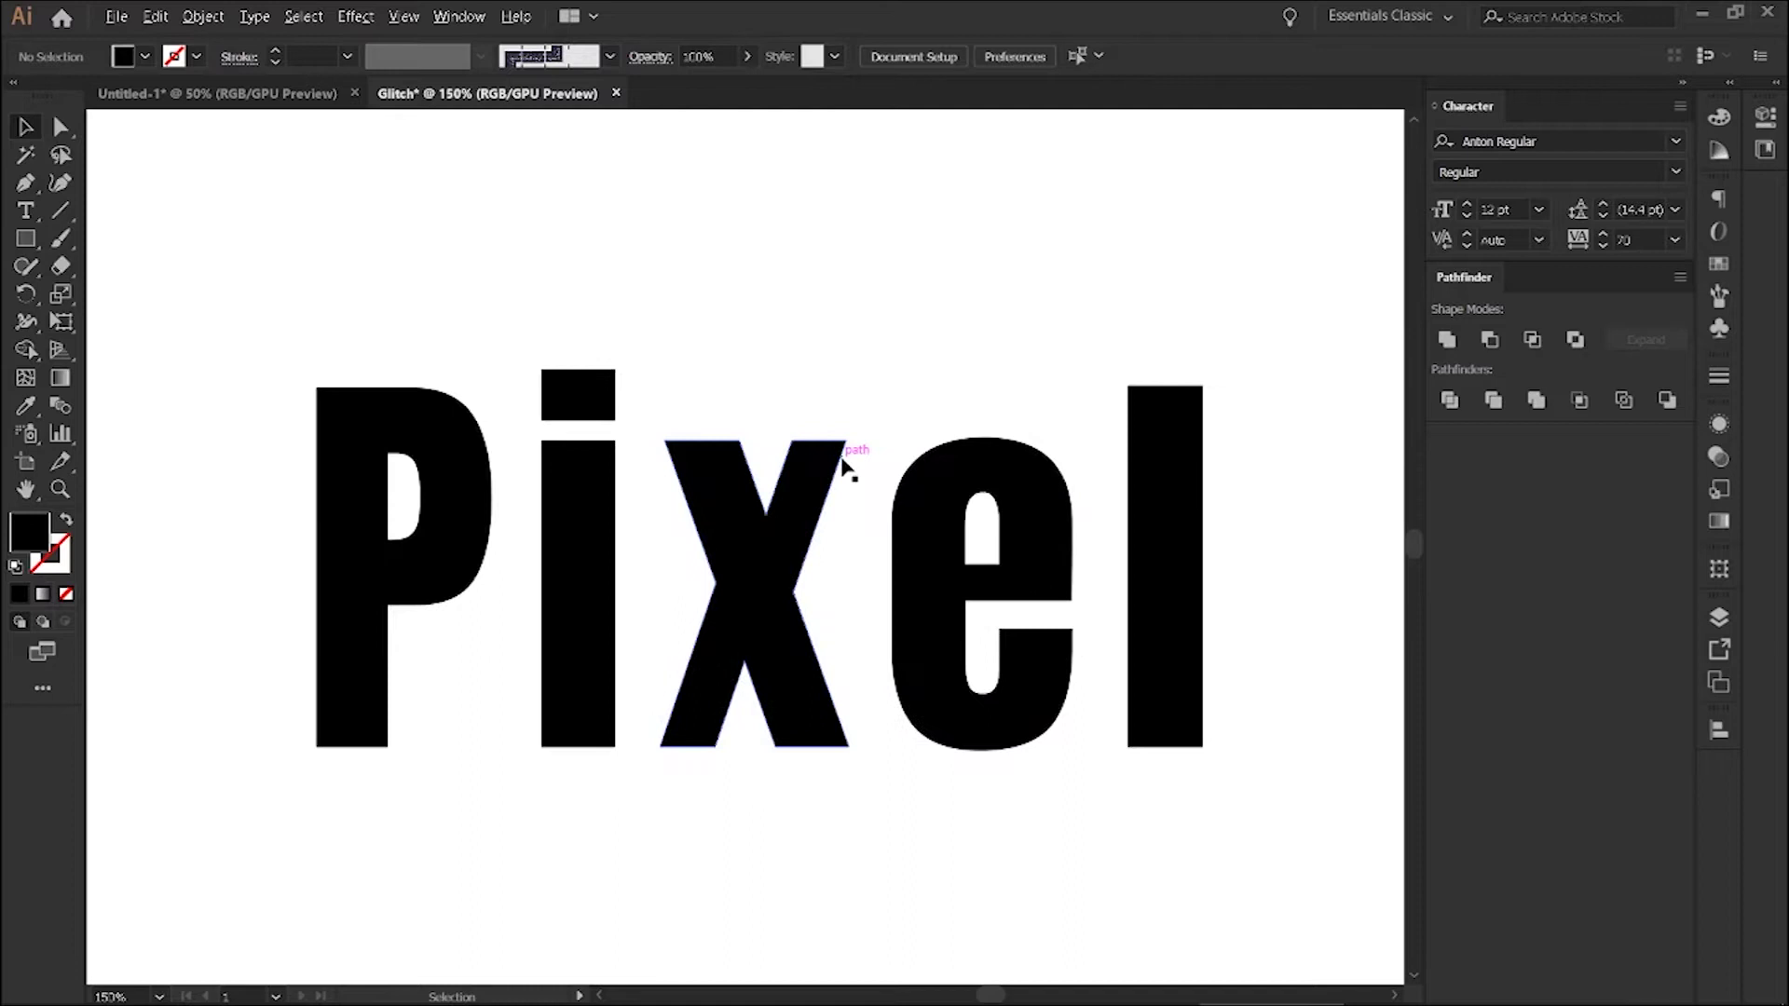
scroll(851, 469, "up", 1)
left_click_drag(819, 340, 826, 321)
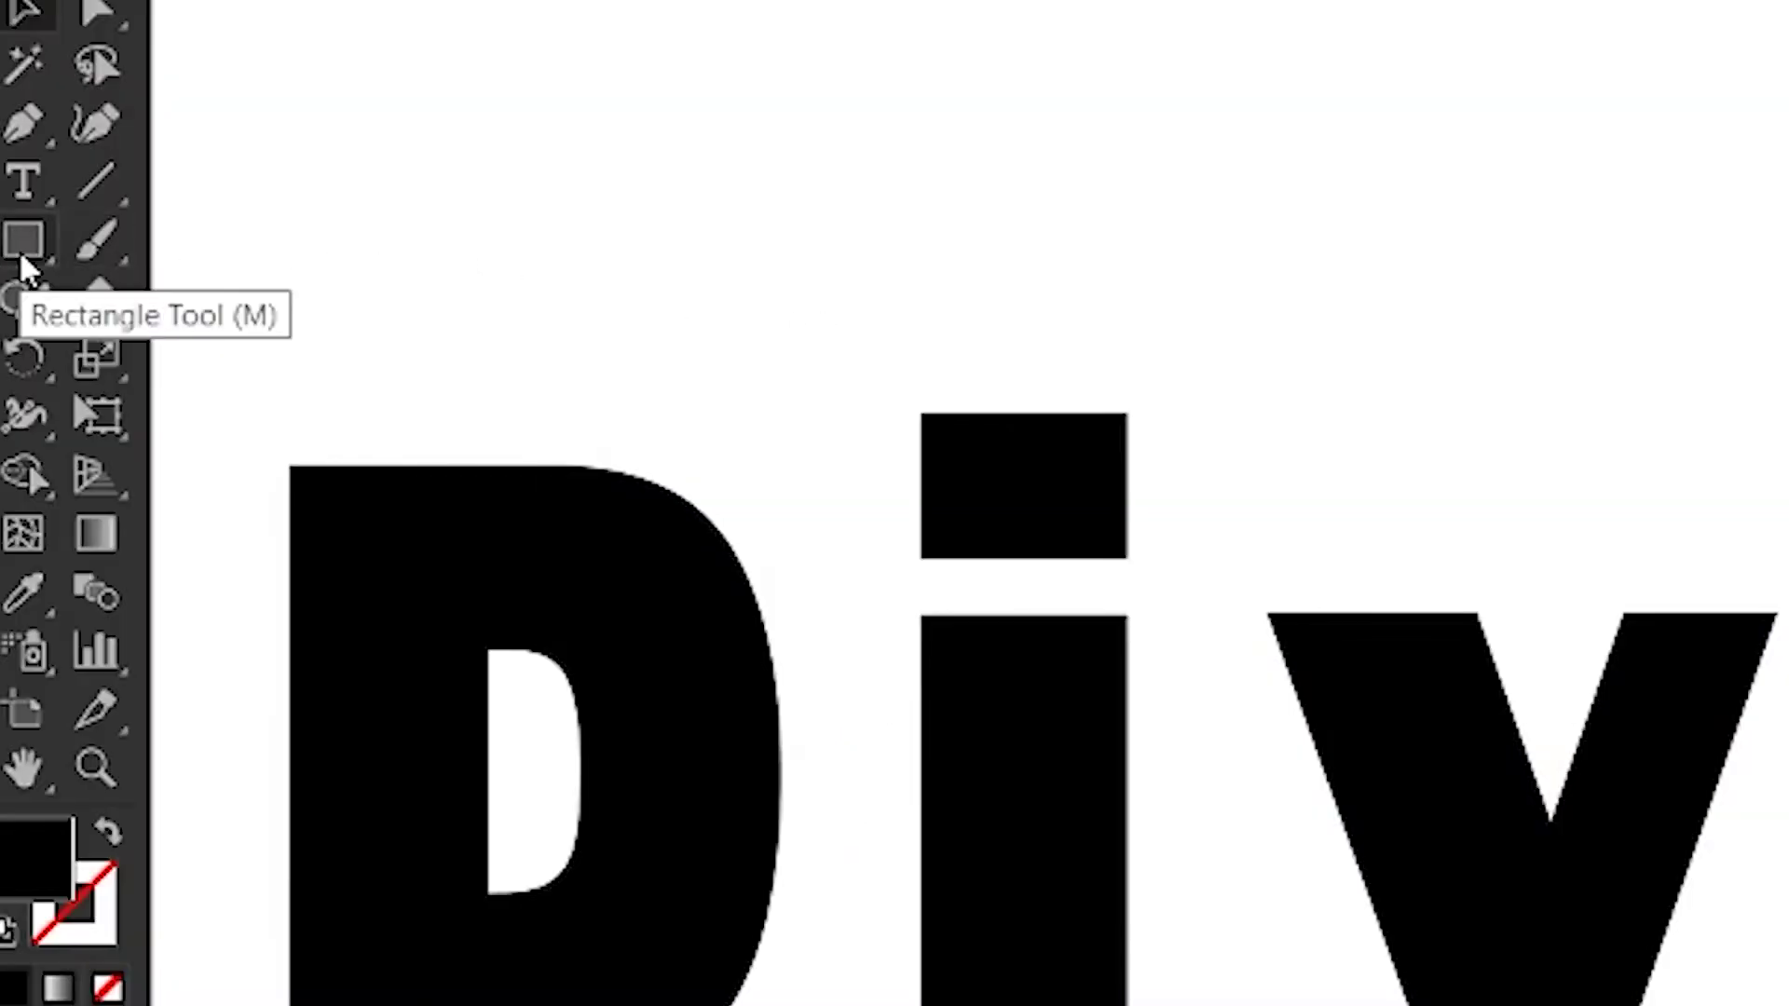
Draw a thin pure-blue bar across the bottom of the Pixel lettering.
left_click(23, 250)
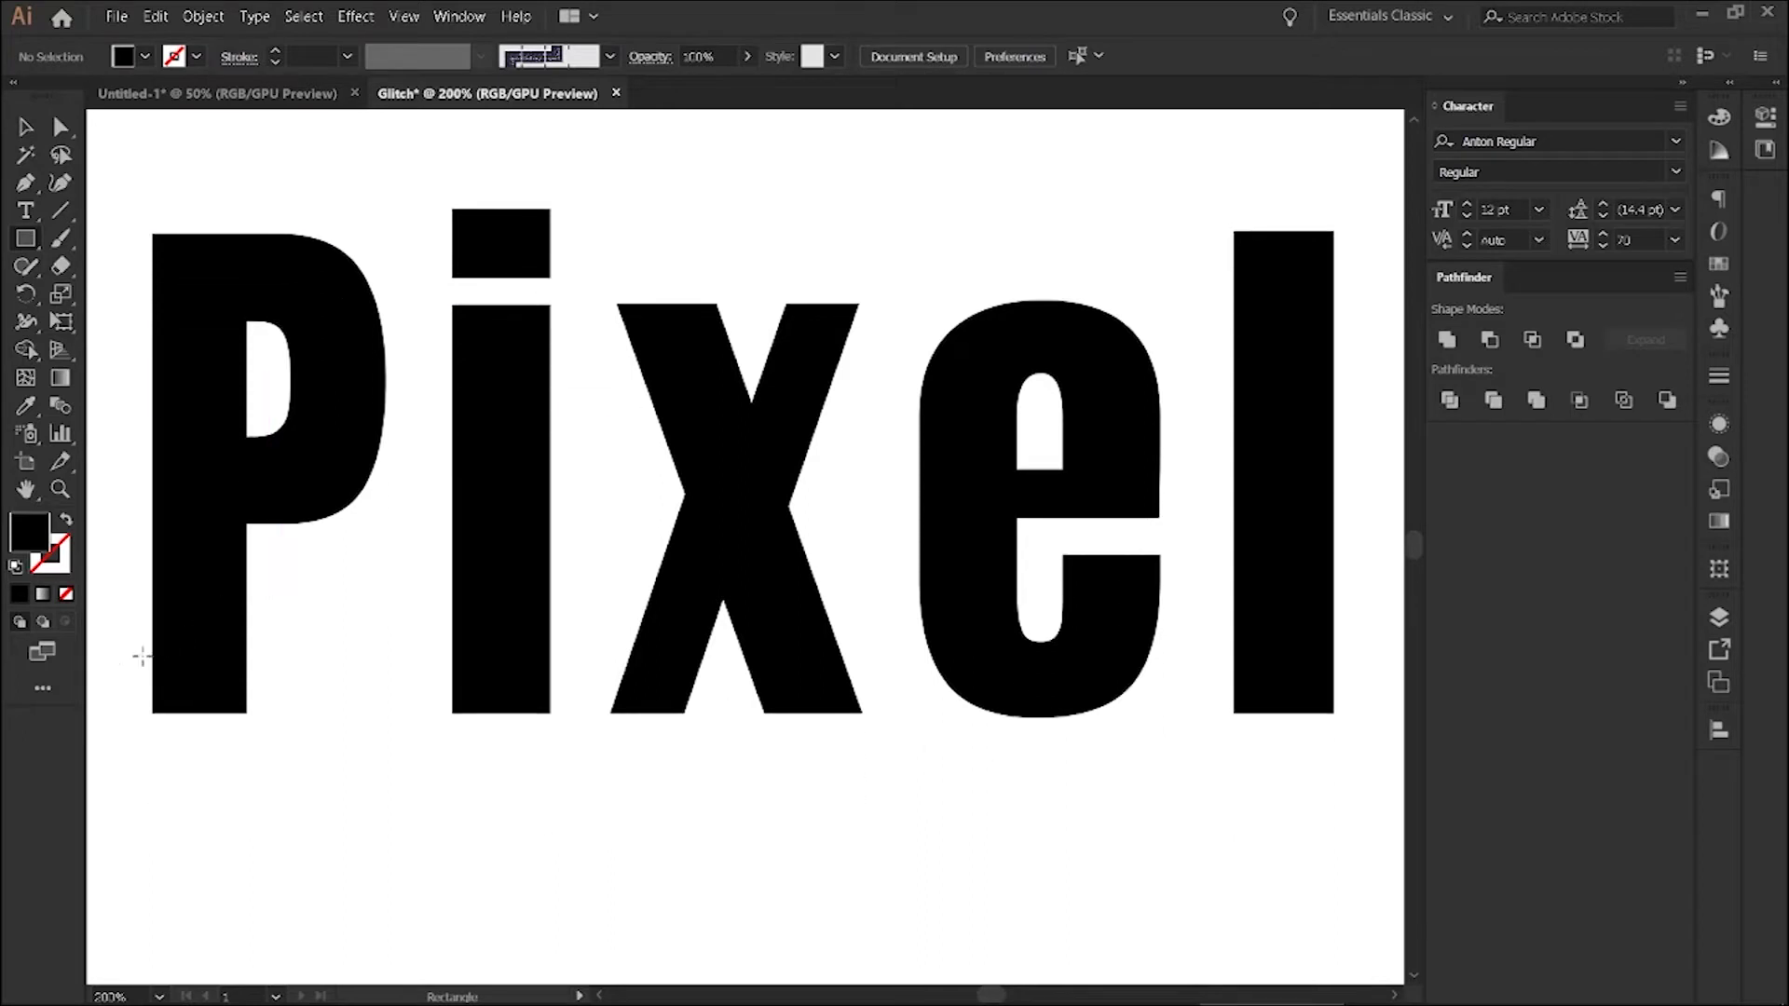
mouse_move(113, 666)
left_mouse_down()
mouse_move(1178, 674)
mouse_move(1373, 696)
left_mouse_up()
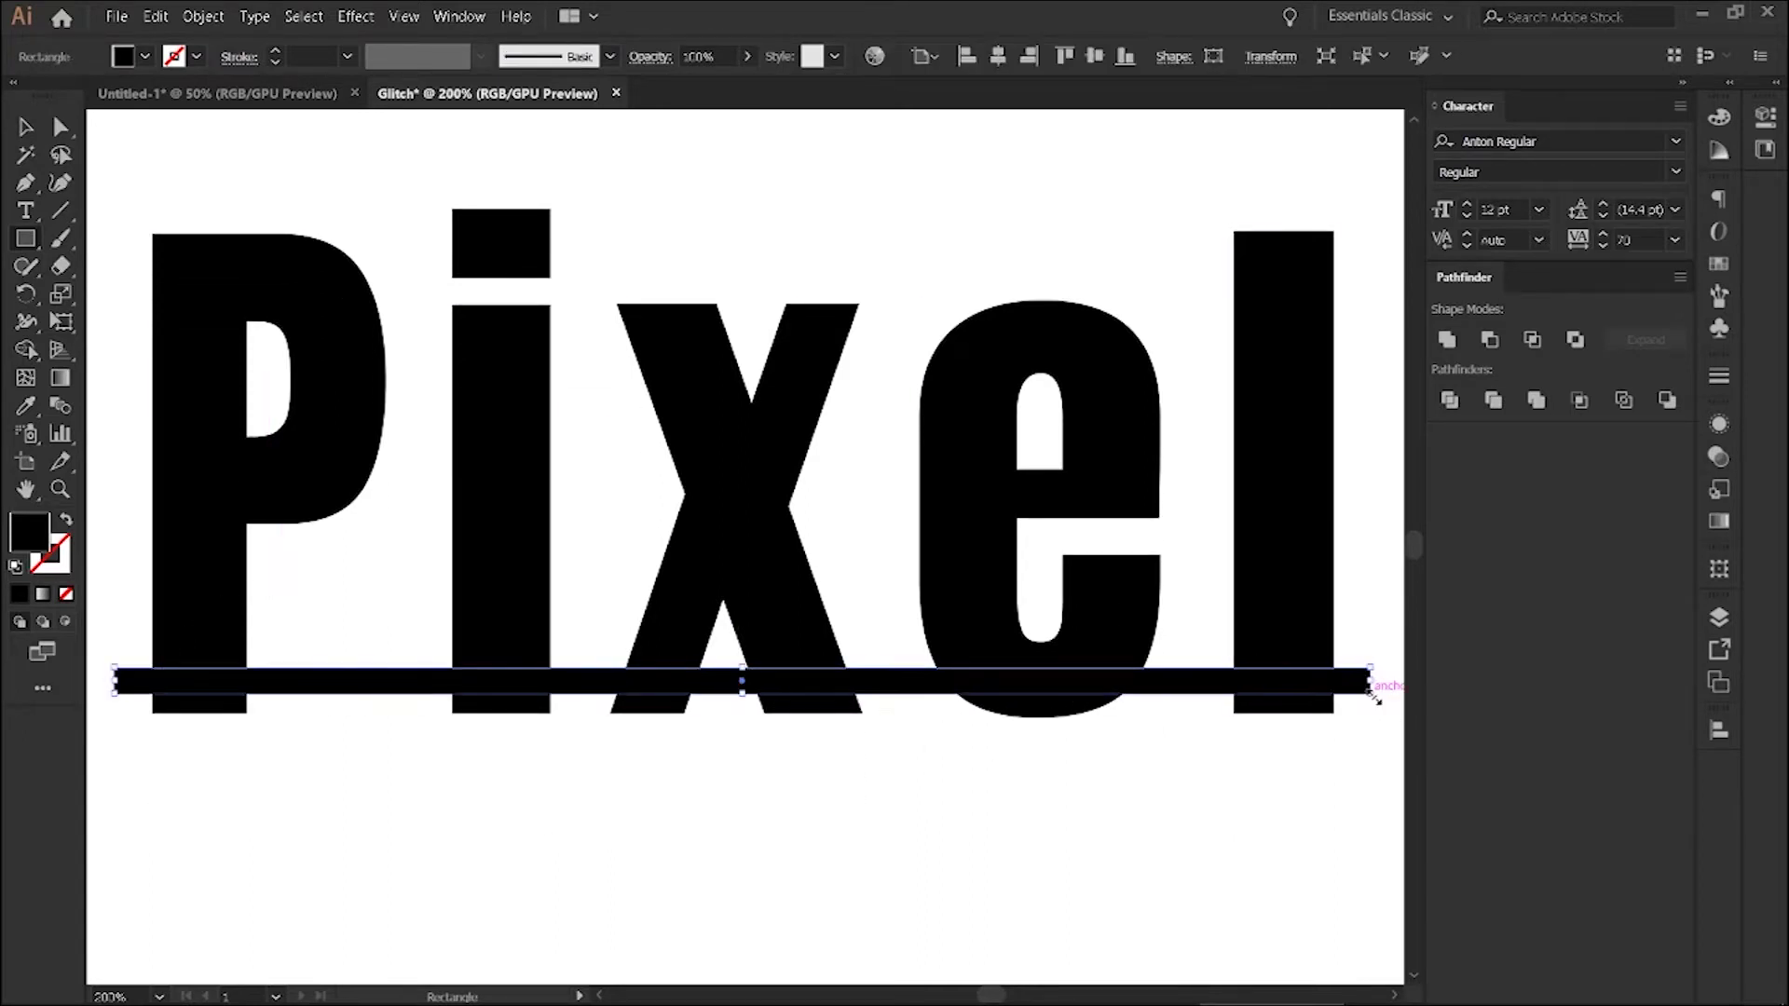
double_click(44, 533)
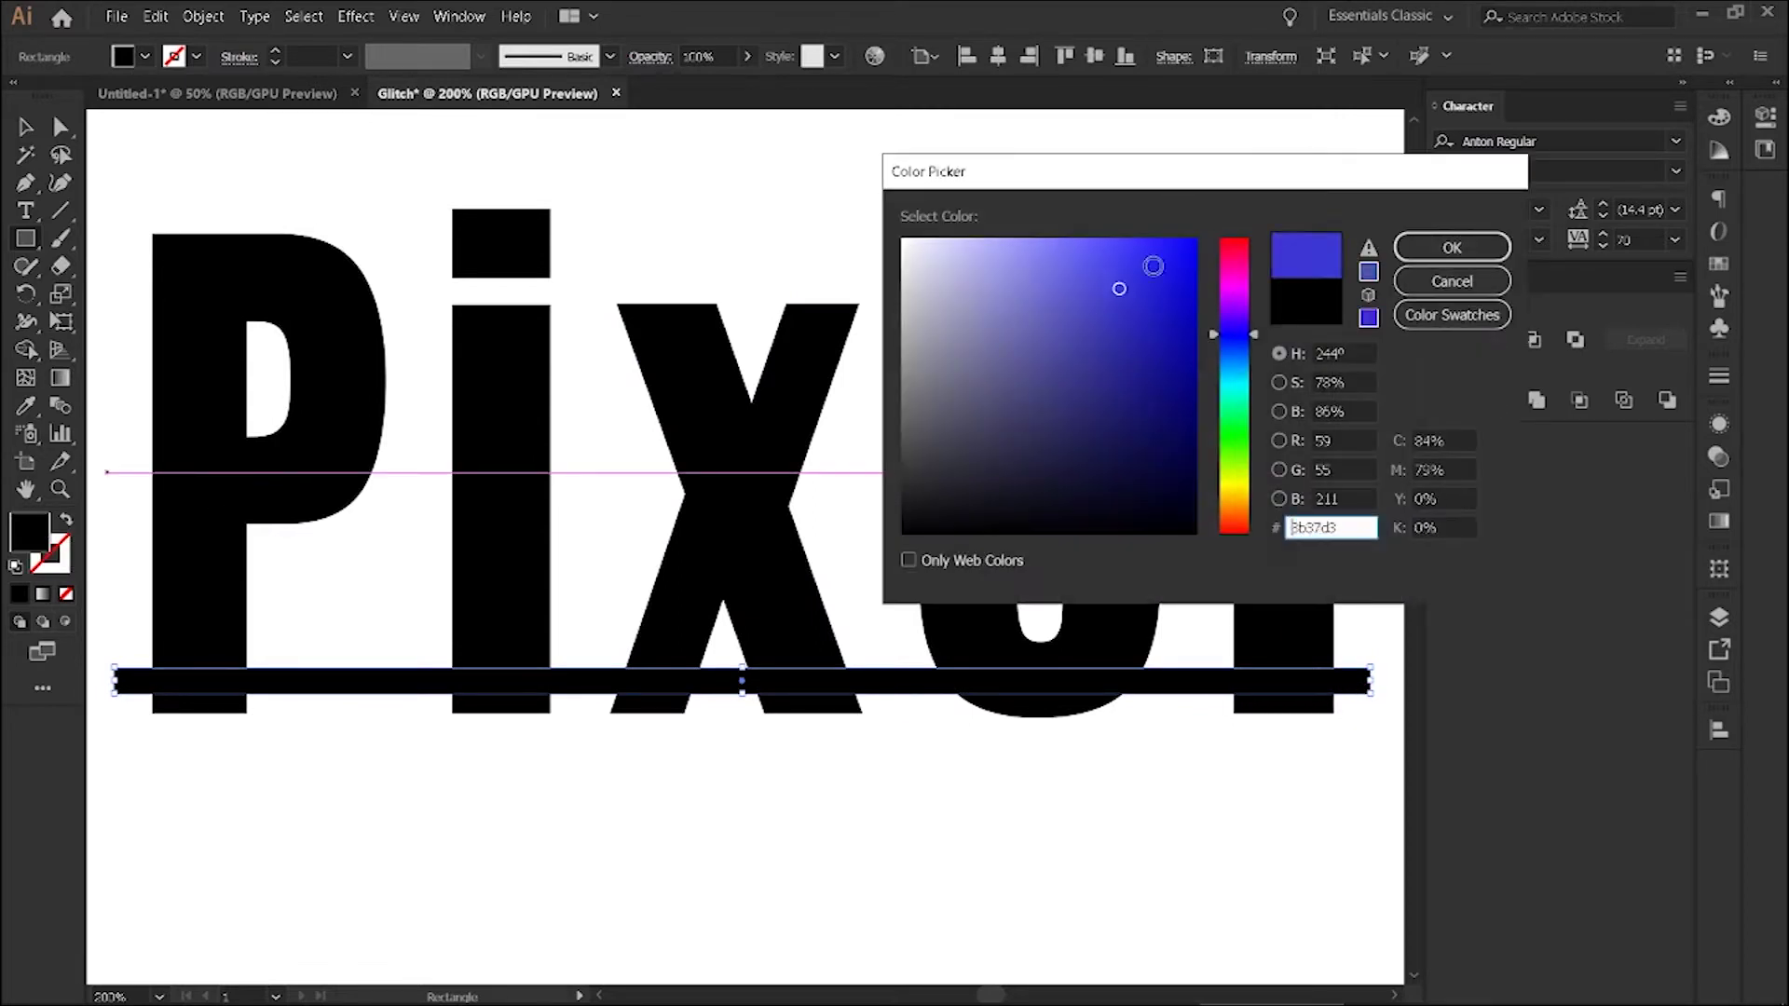
left_click_drag(1149, 271, 1236, 220)
left_click(1424, 251)
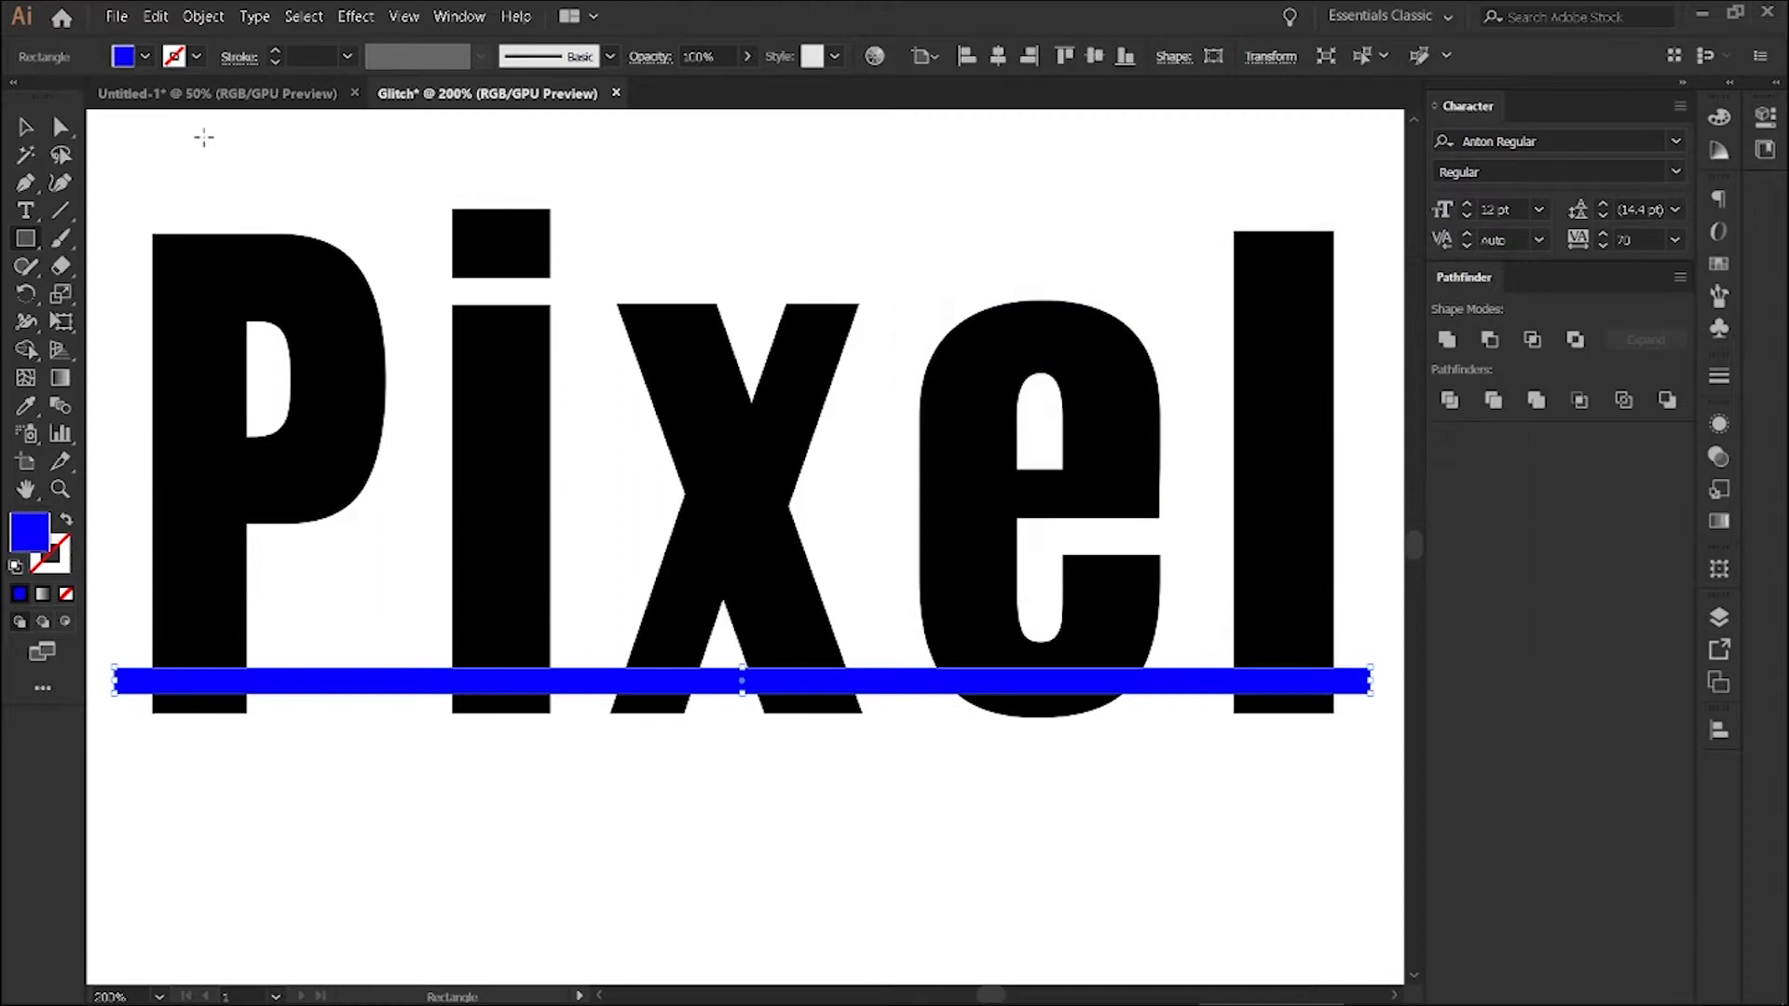
Copy the blue bar higher up the letters, thickening one copy and shortening the top bar.
key("v")
left_click_drag(880, 687, 889, 574)
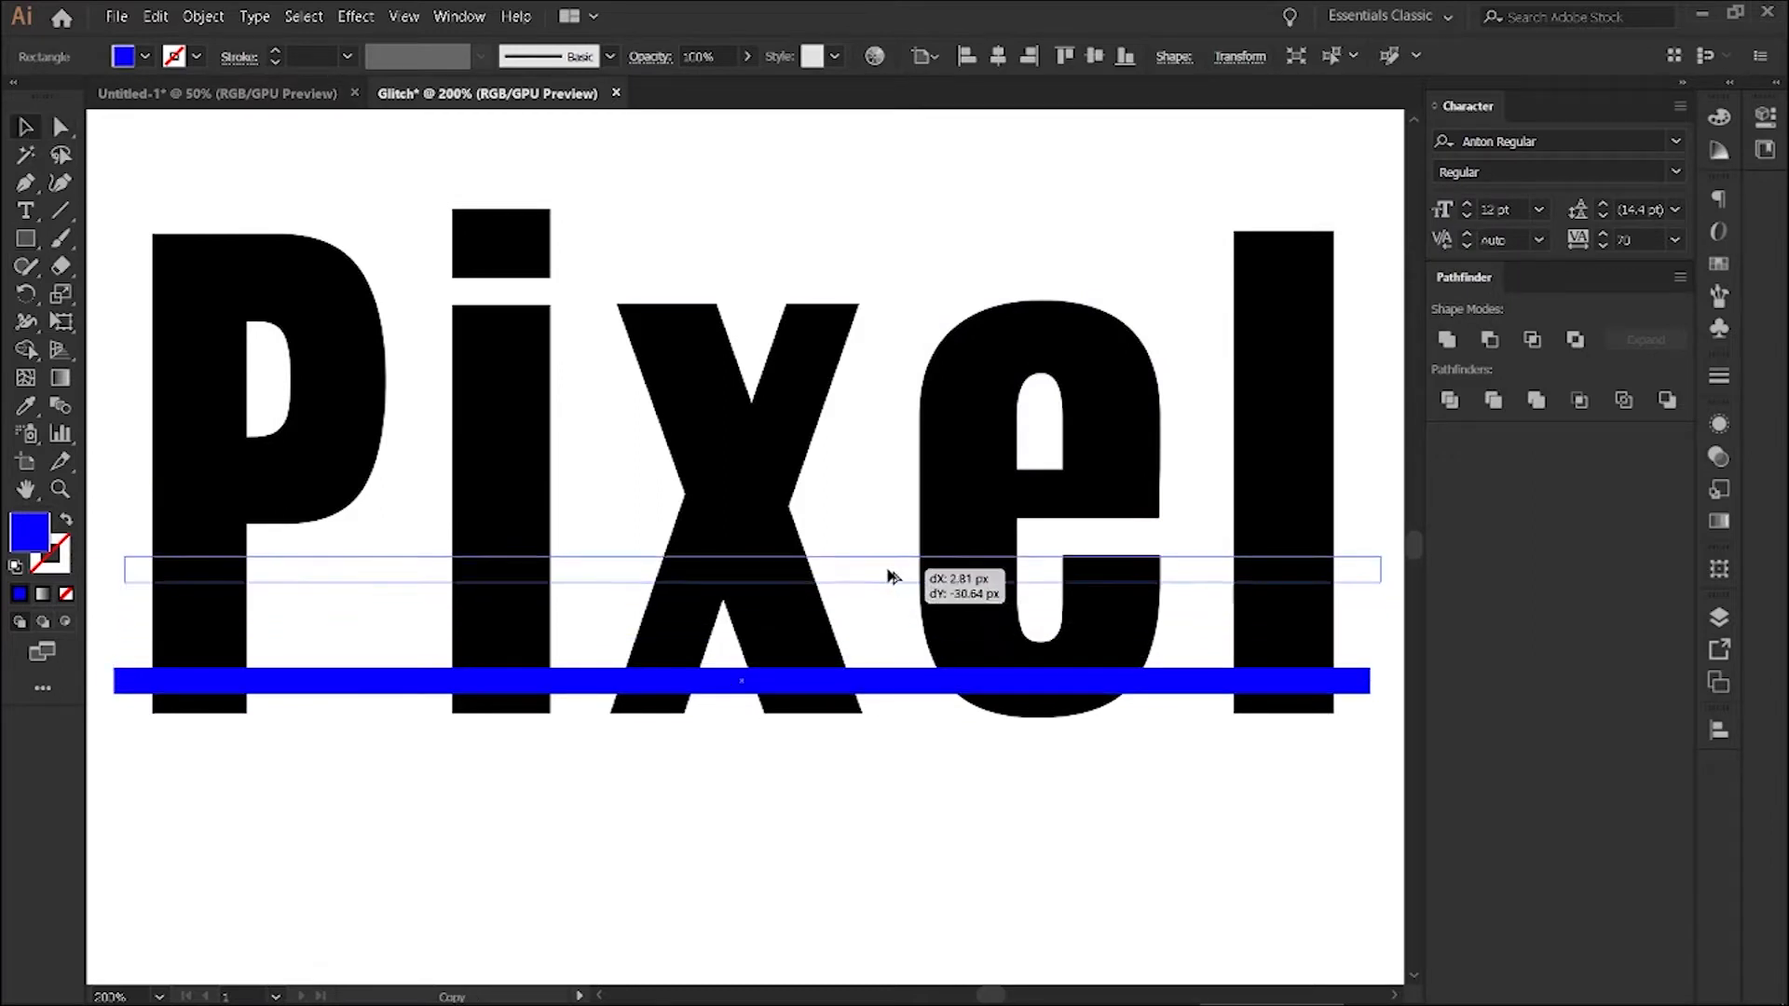
mouse_move(757, 591)
left_mouse_down()
mouse_move(771, 425)
mouse_move(722, 379)
mouse_move(864, 270)
mouse_move(825, 278)
left_mouse_up()
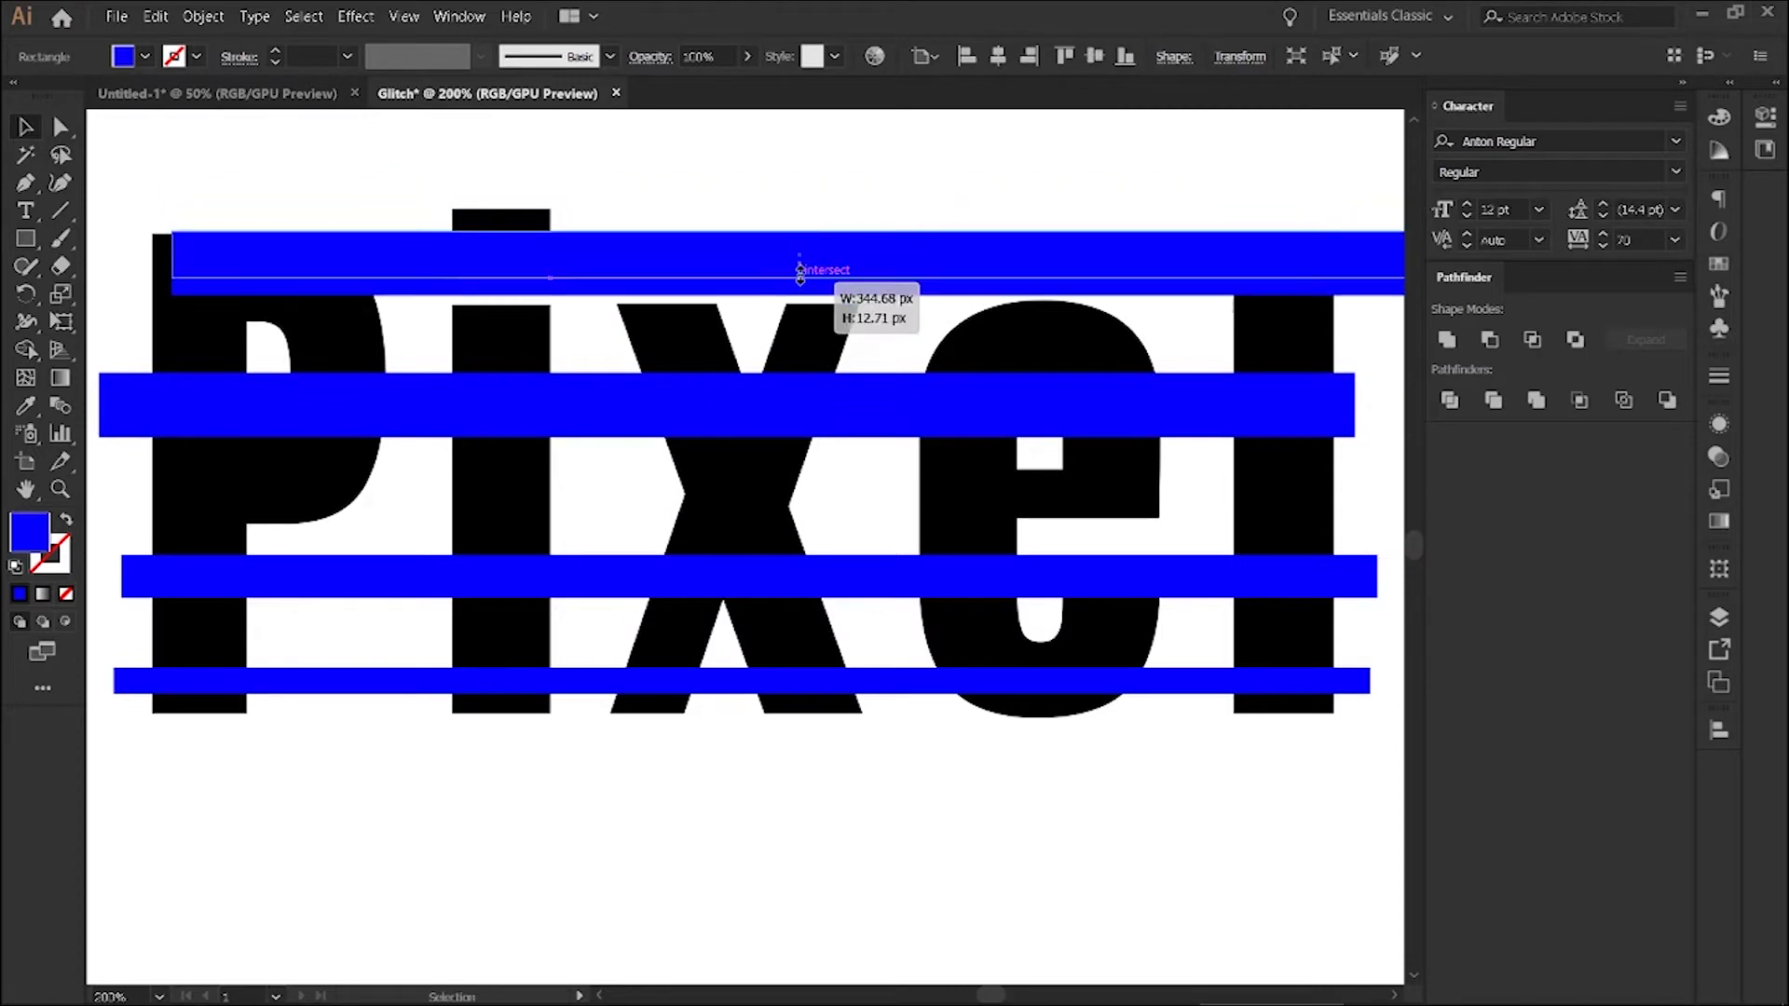
scroll(173, 244, "up", 3)
left_click_drag(175, 245, 718, 246)
scroll(1058, 180, "down", 3)
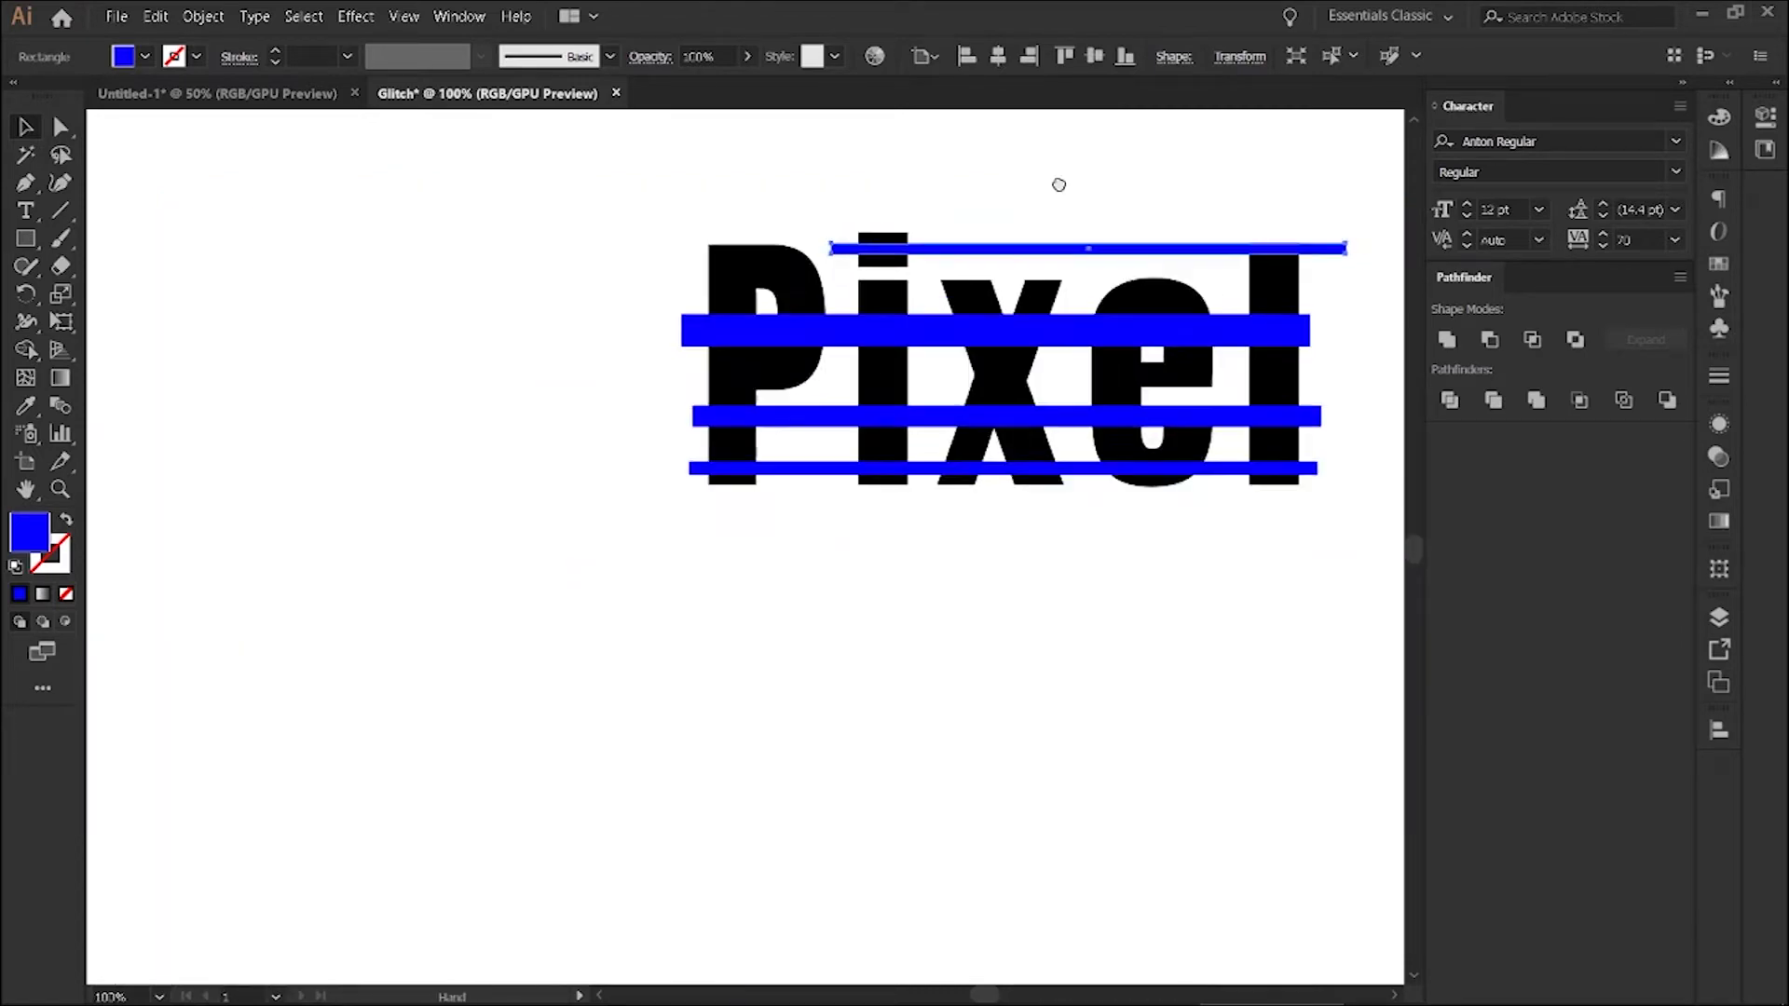
scroll(1188, 279, "up", 3)
scroll(1181, 366, "up", 1)
Raise the top bar to the l's top, then marquee-select the lettering and all bars.
left_click_drag(1181, 366, 1182, 345)
scroll(460, 330, "down", 2)
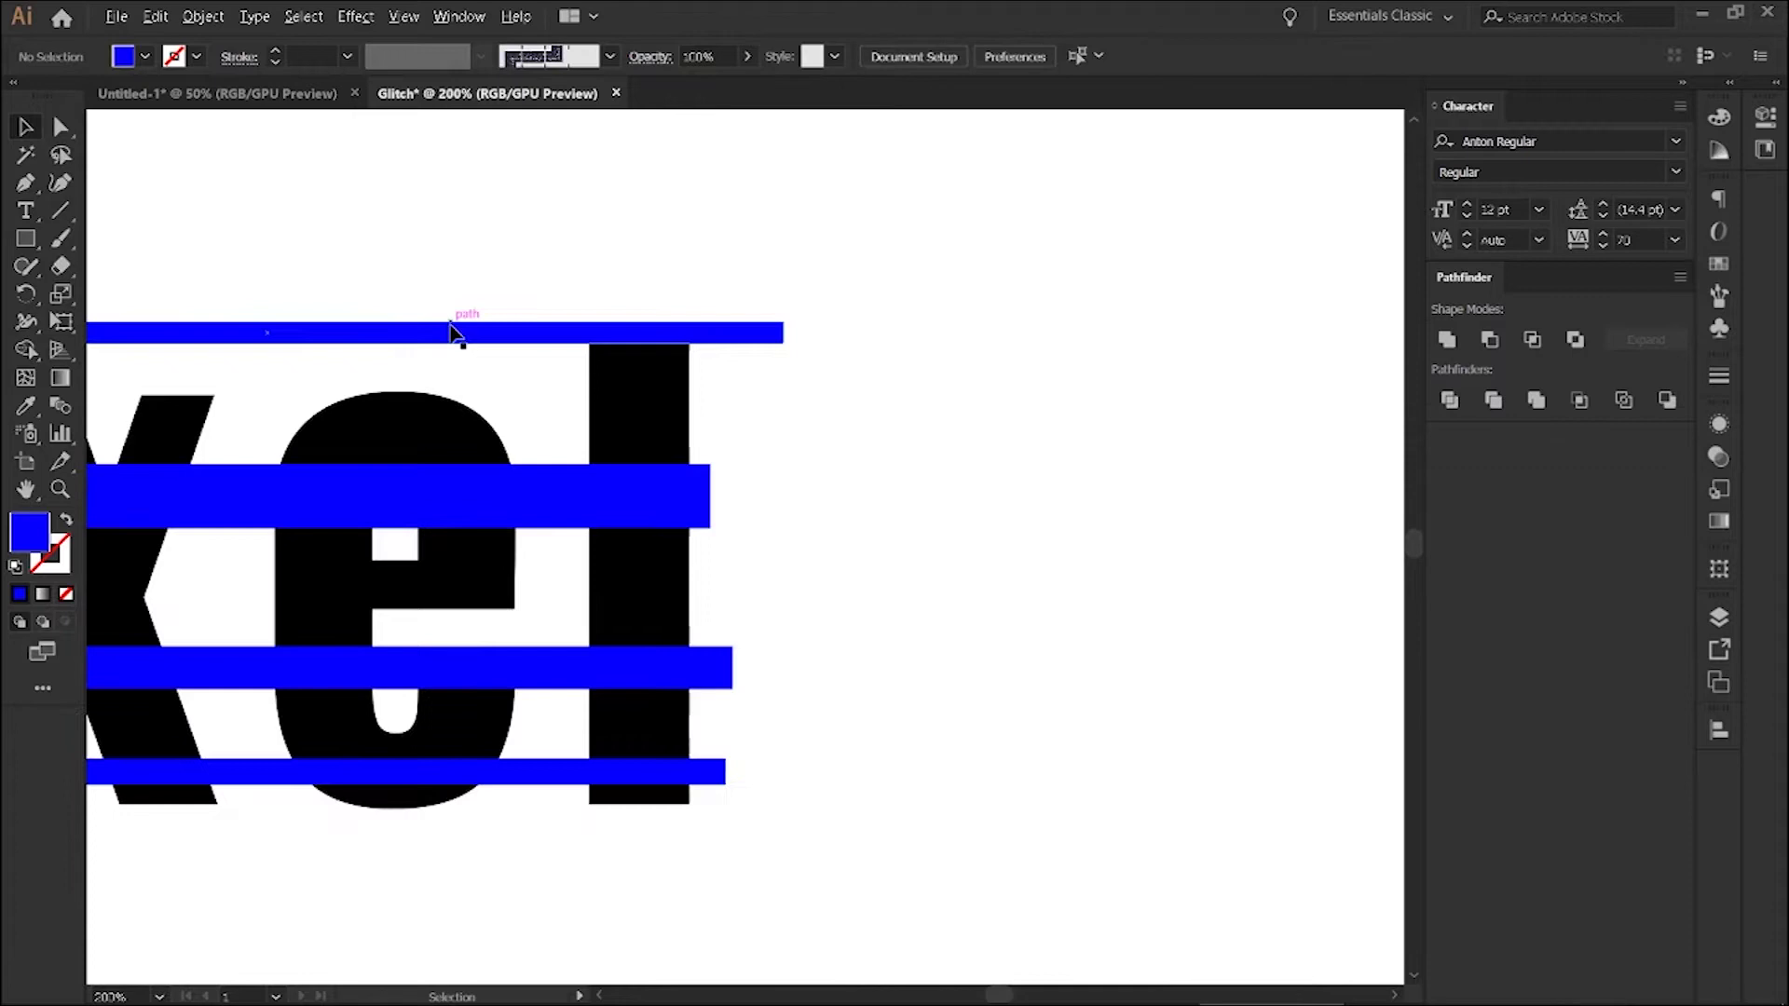
scroll(819, 327, "down", 2)
scroll(787, 286, "down", 1)
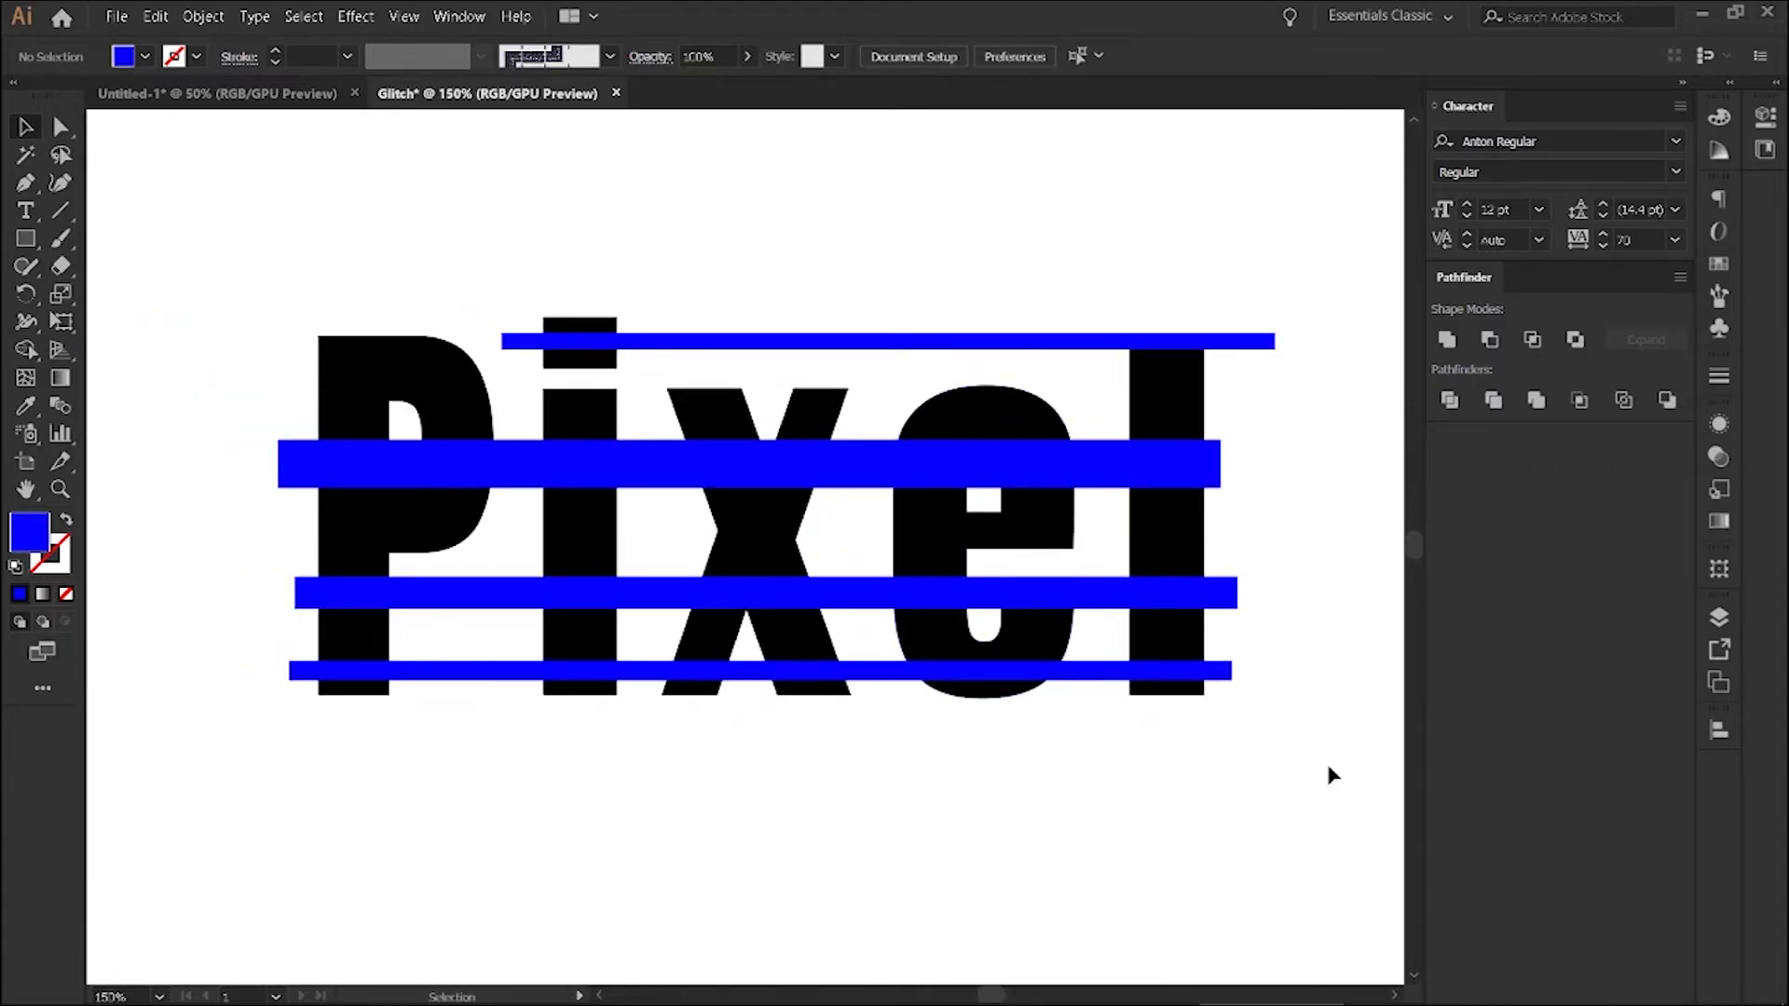
left_click_drag(227, 243, 1313, 792)
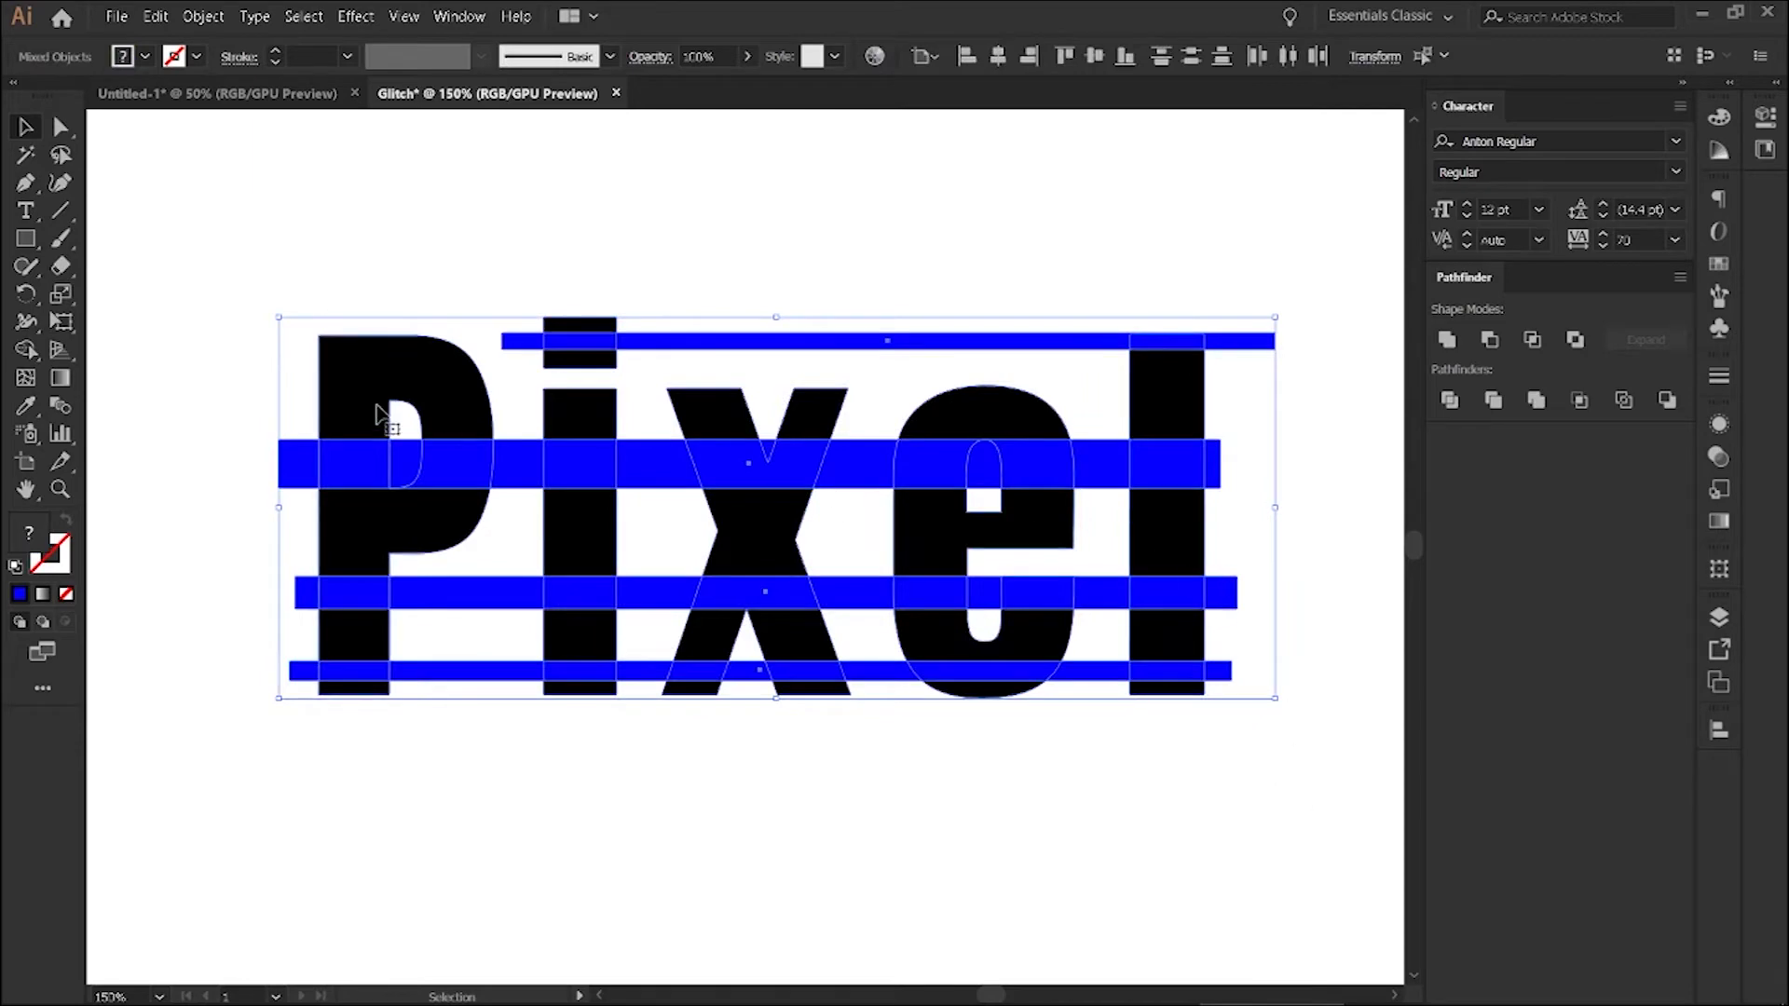
Erase bar pieces outside the P, i, x, e and l with Shape Builder, then deselect.
left_click(25, 352)
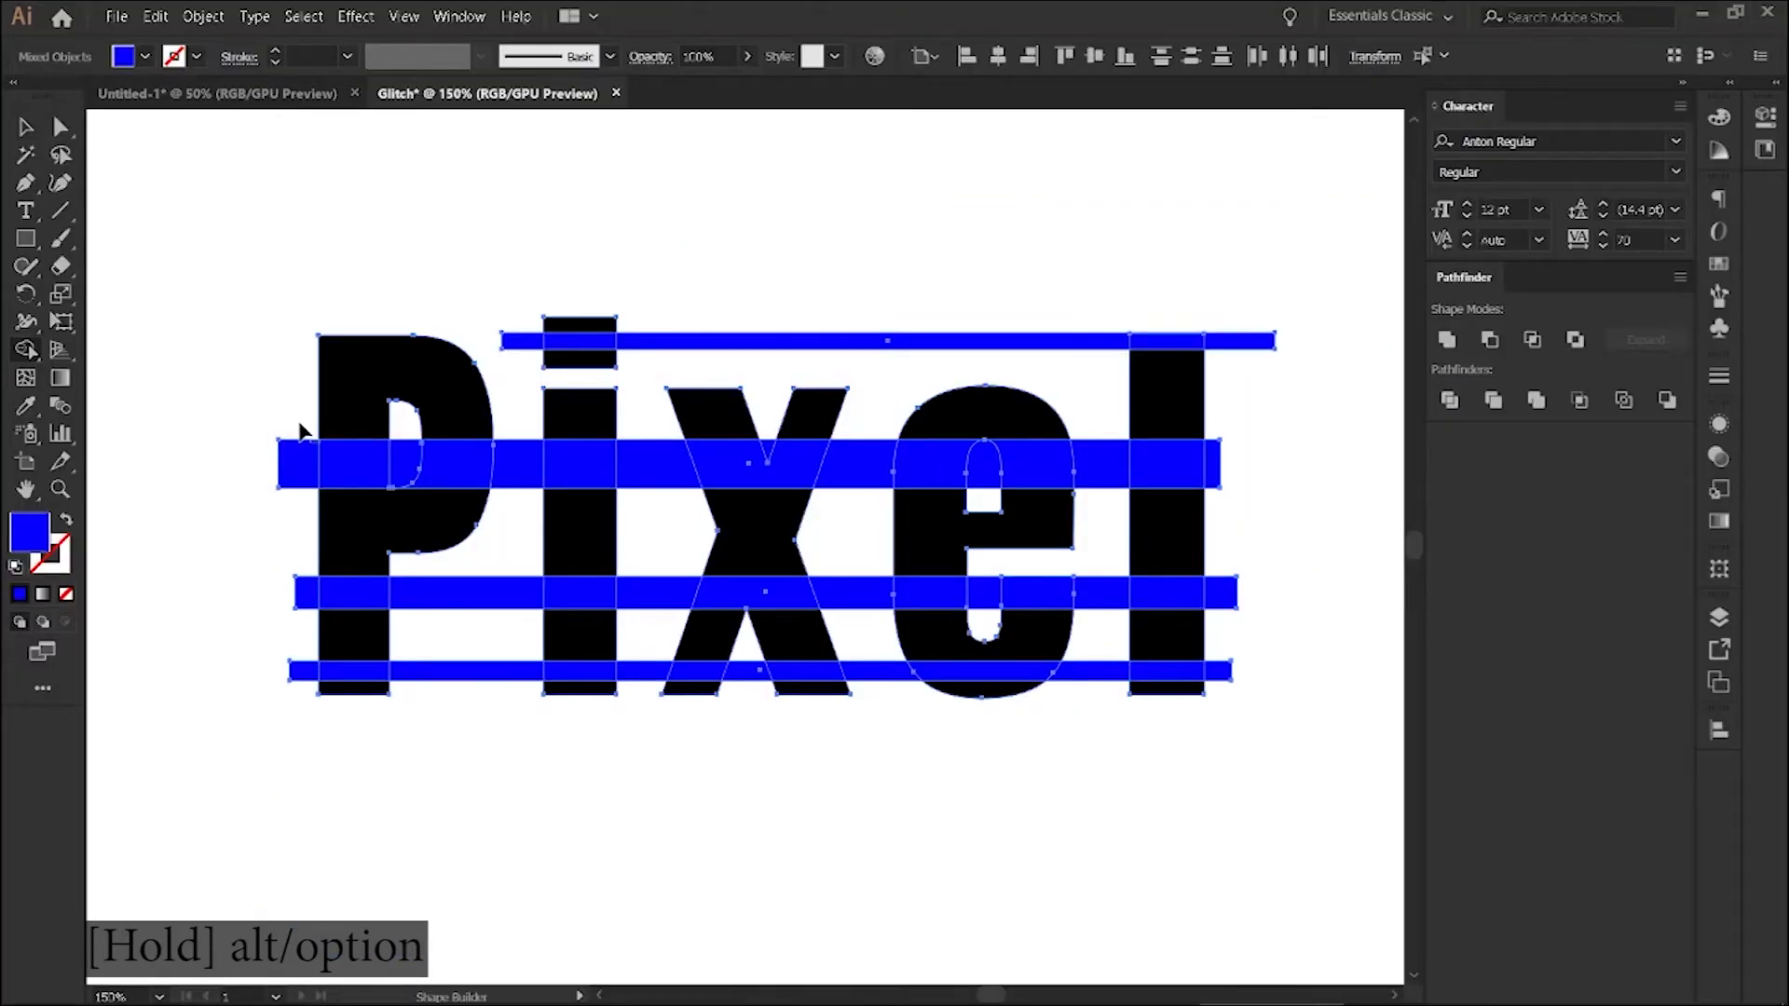
left_click_drag(301, 421, 298, 680)
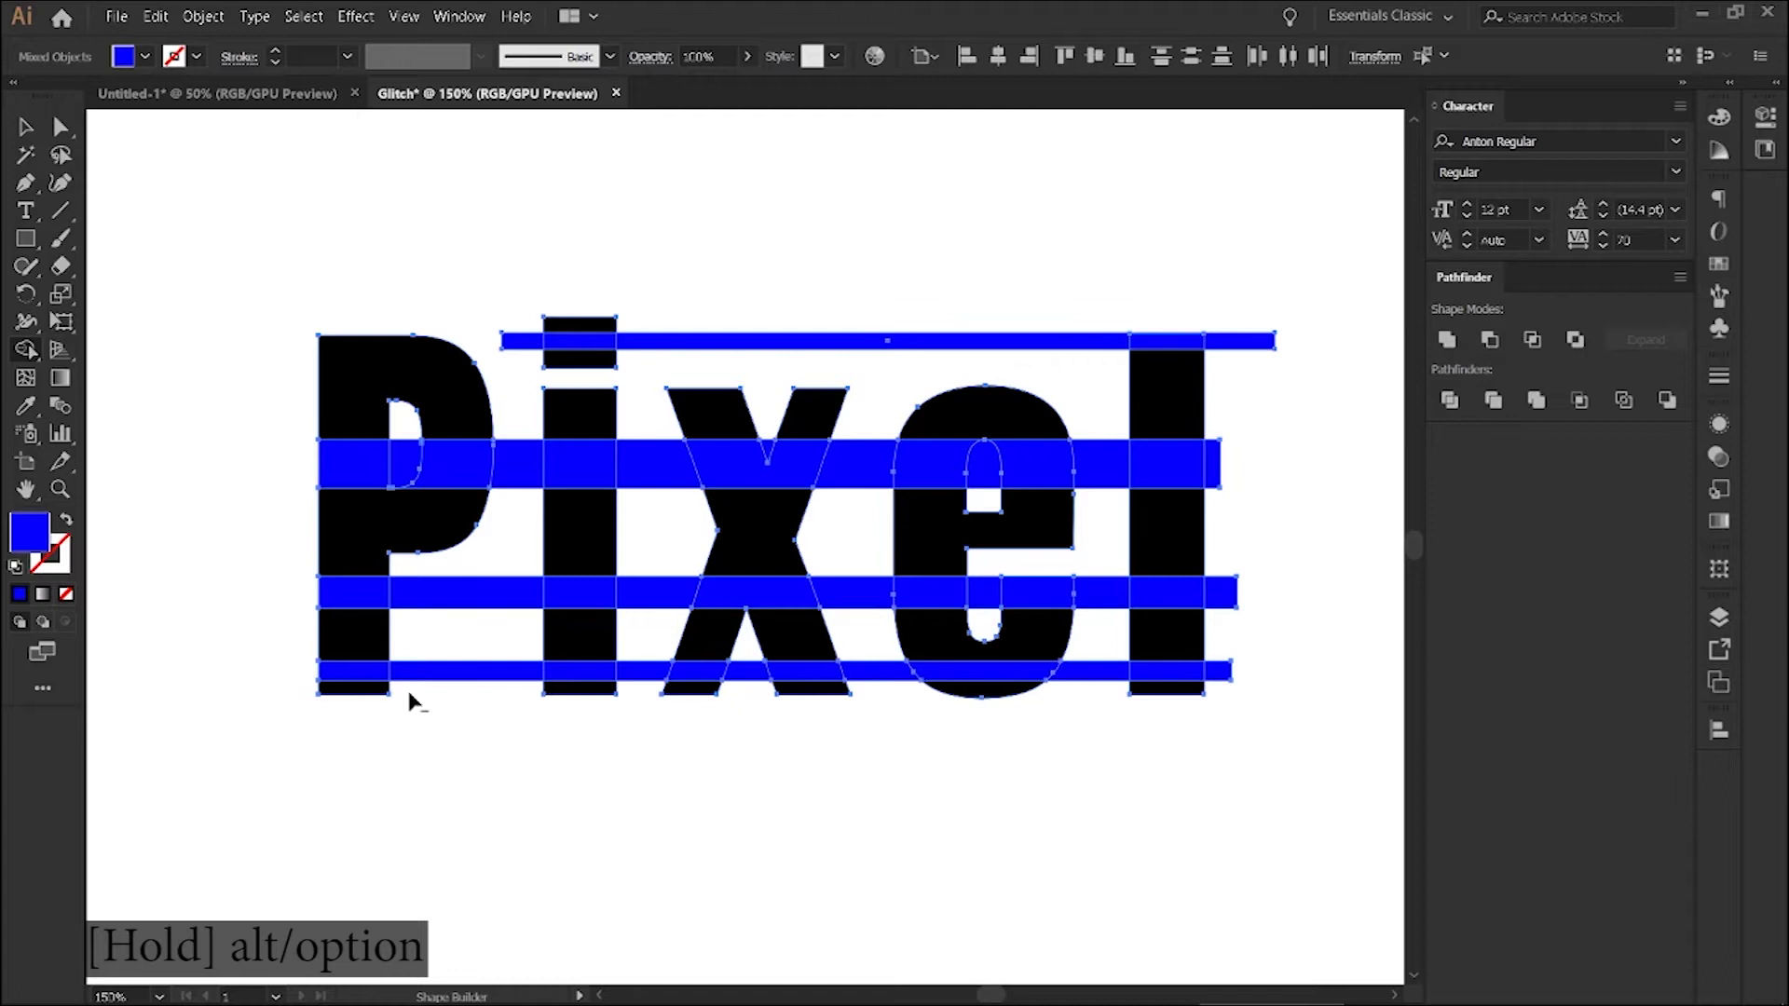
left_click_drag(407, 687, 462, 447)
left_click(406, 462, "alt")
left_click_drag(636, 336, 679, 691)
left_click_drag(766, 450, 870, 688)
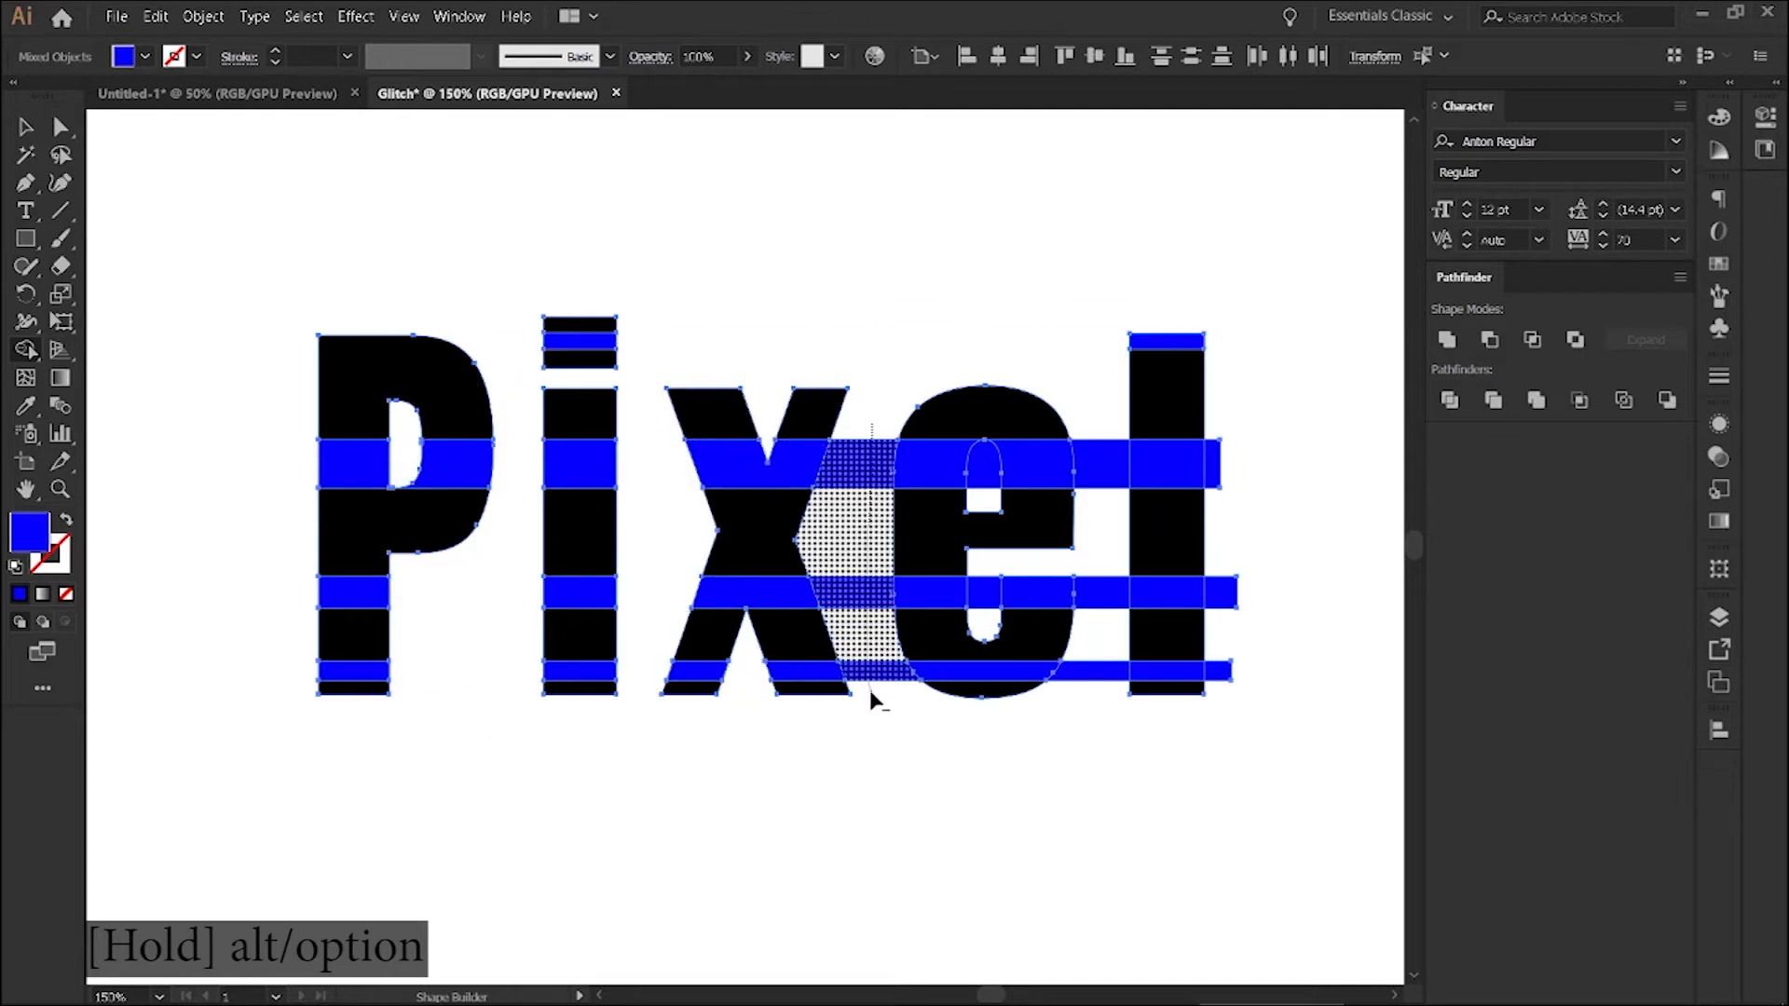
left_click_drag(983, 462, 985, 679)
mouse_move(1097, 601)
left_mouse_down()
mouse_move(1166, 387)
mouse_move(1239, 587)
mouse_move(1216, 679)
left_mouse_up()
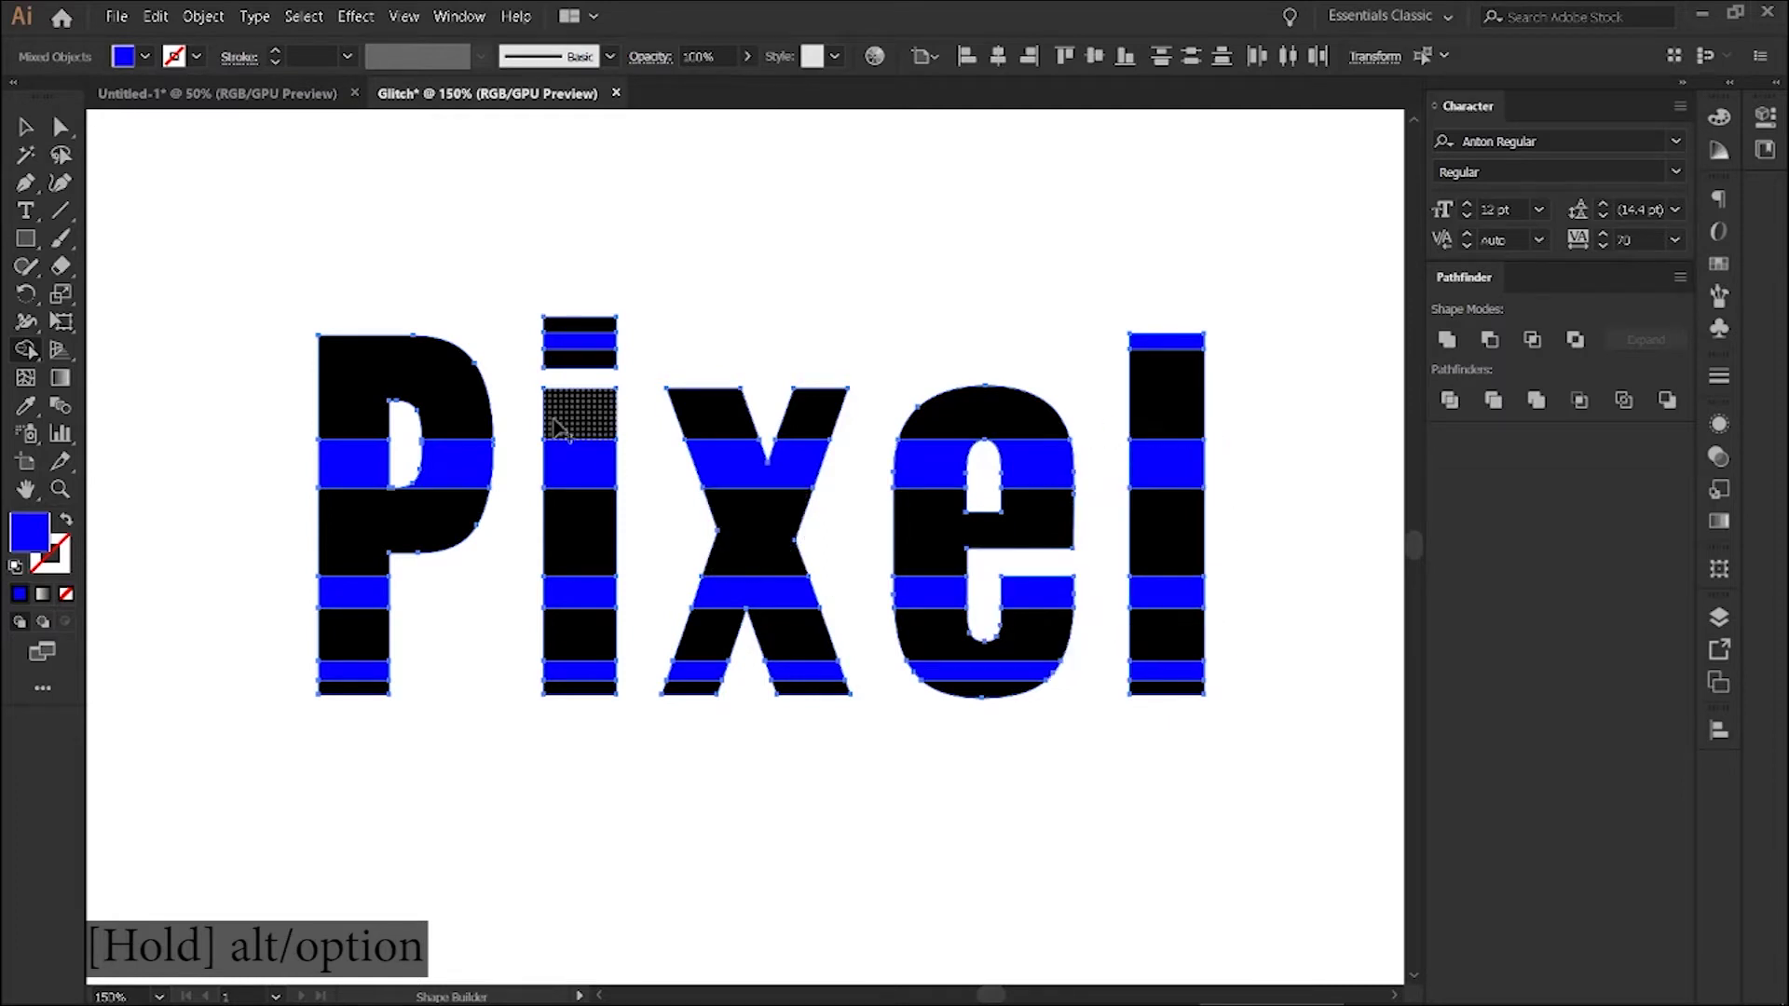
left_click(26, 126)
left_click(320, 261)
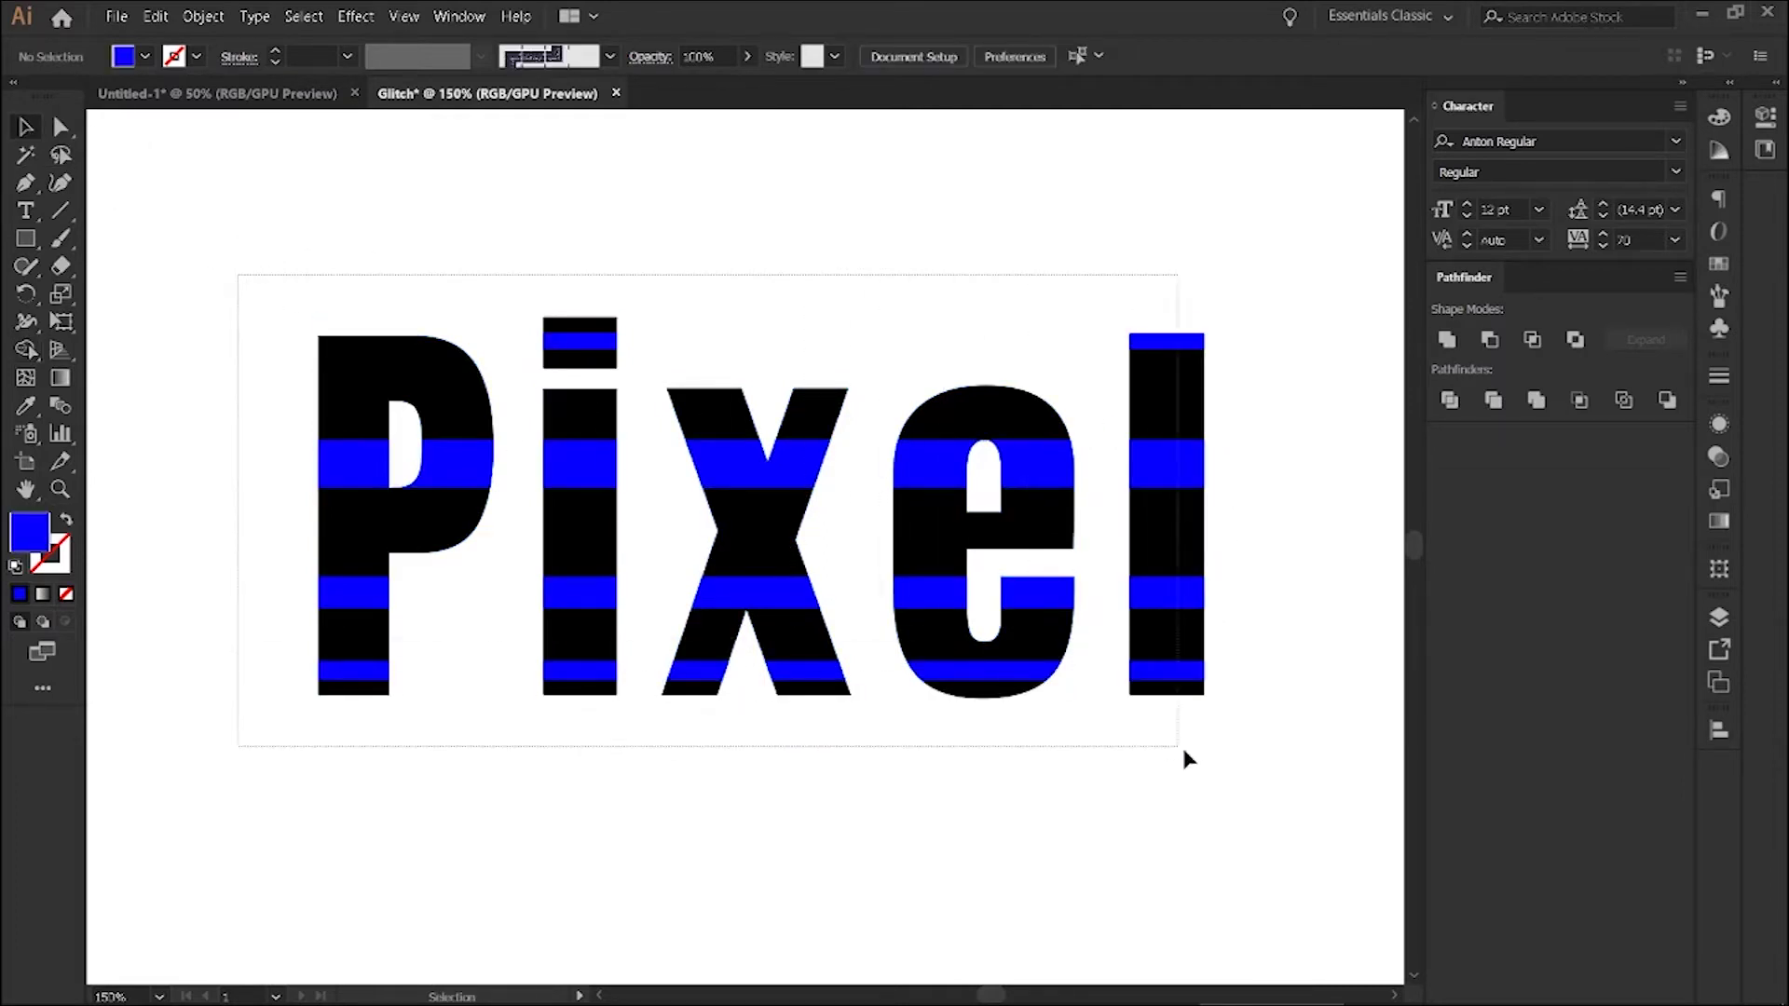
Apply Pathfinder Divide to the striped lettering, then select the resulting group.
left_click_drag(354, 355, 1251, 779)
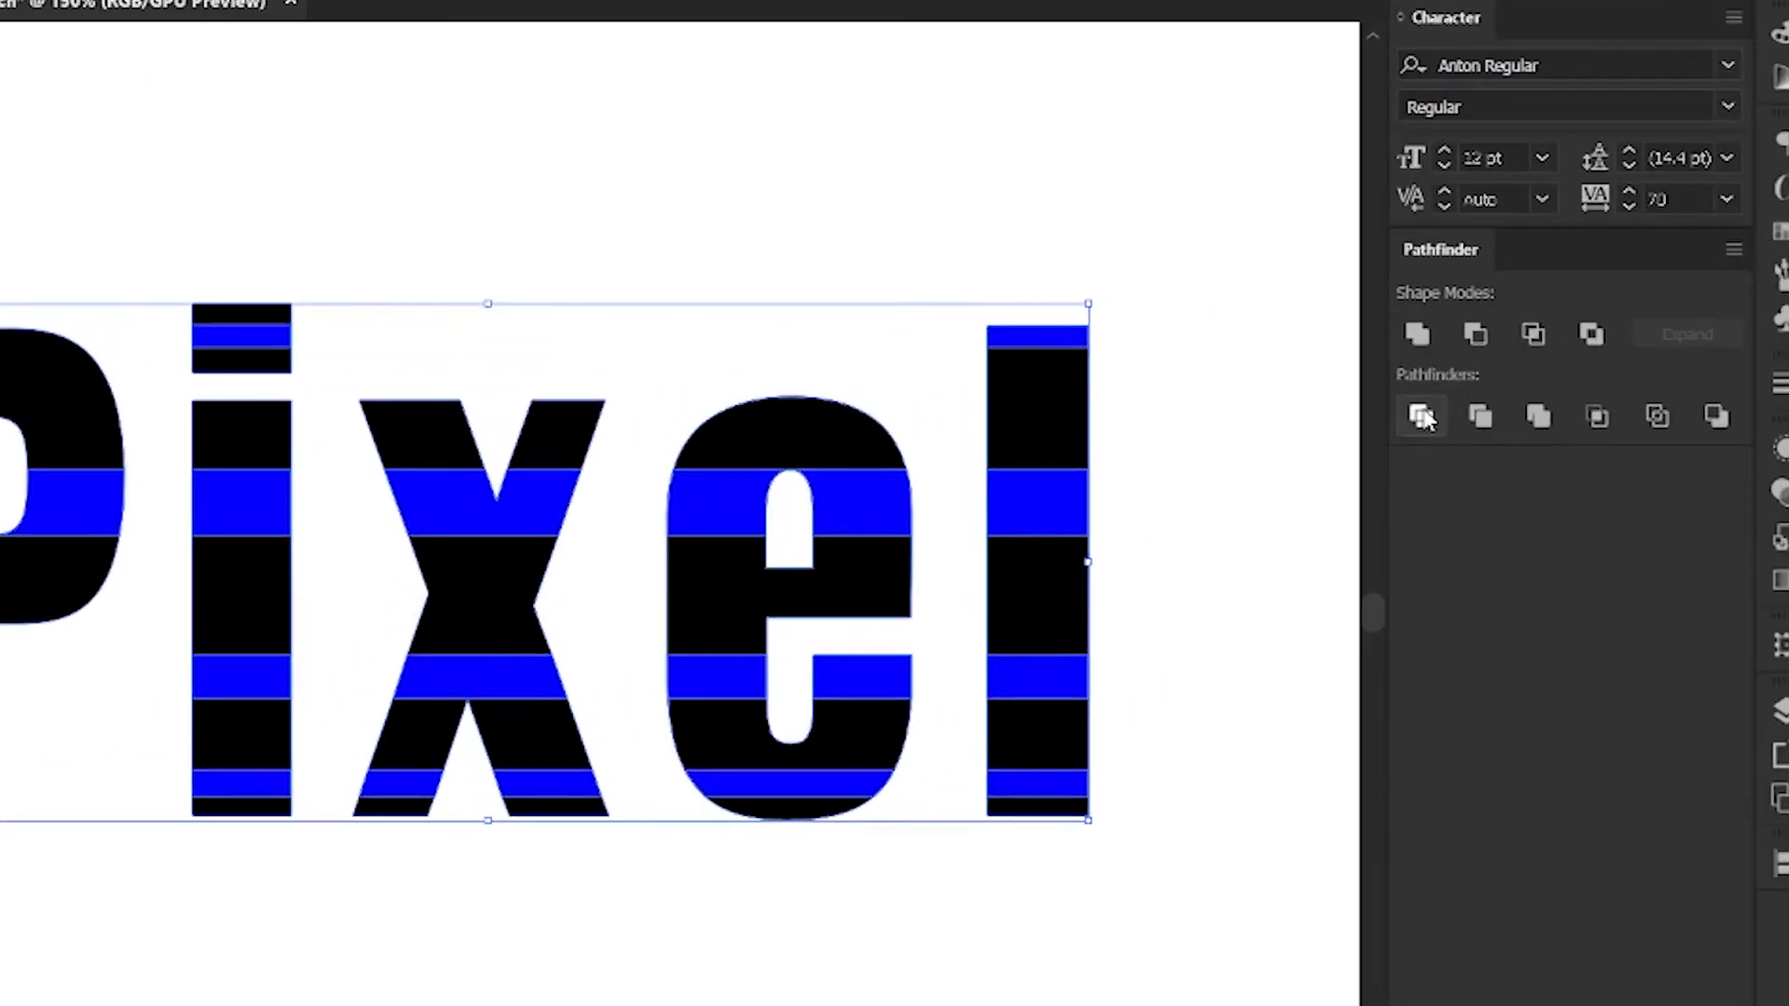
left_click(1422, 416)
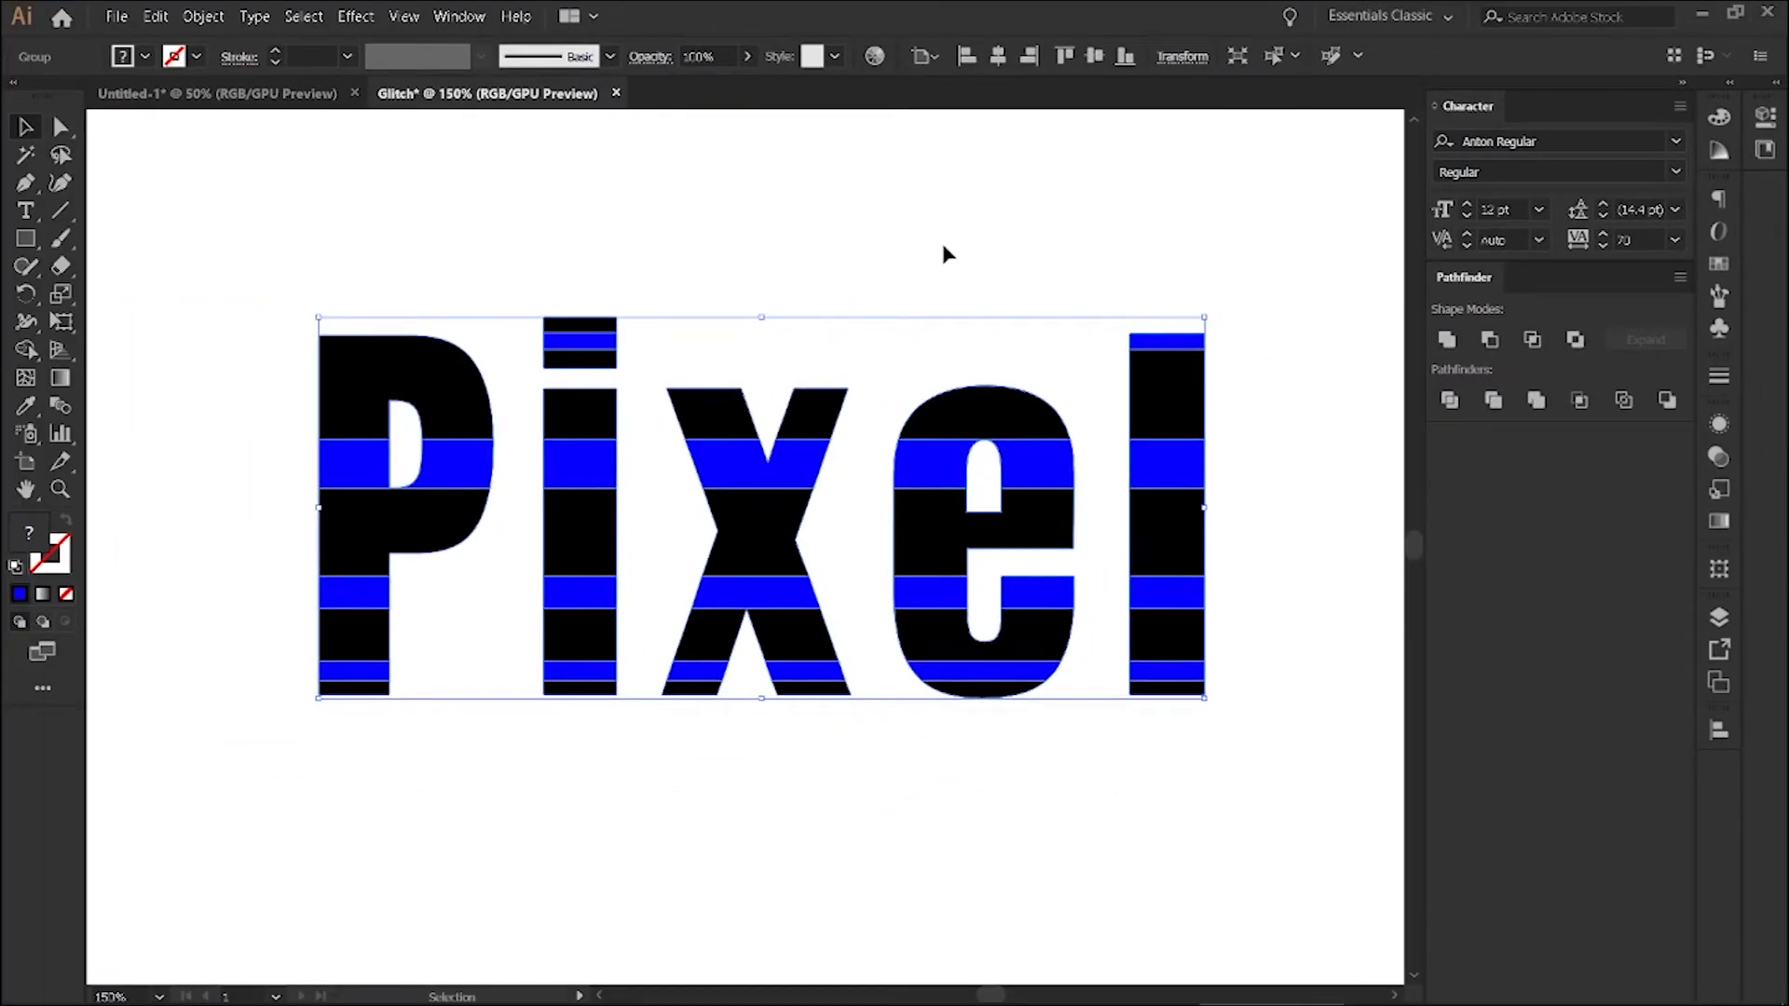
left_click(942, 244)
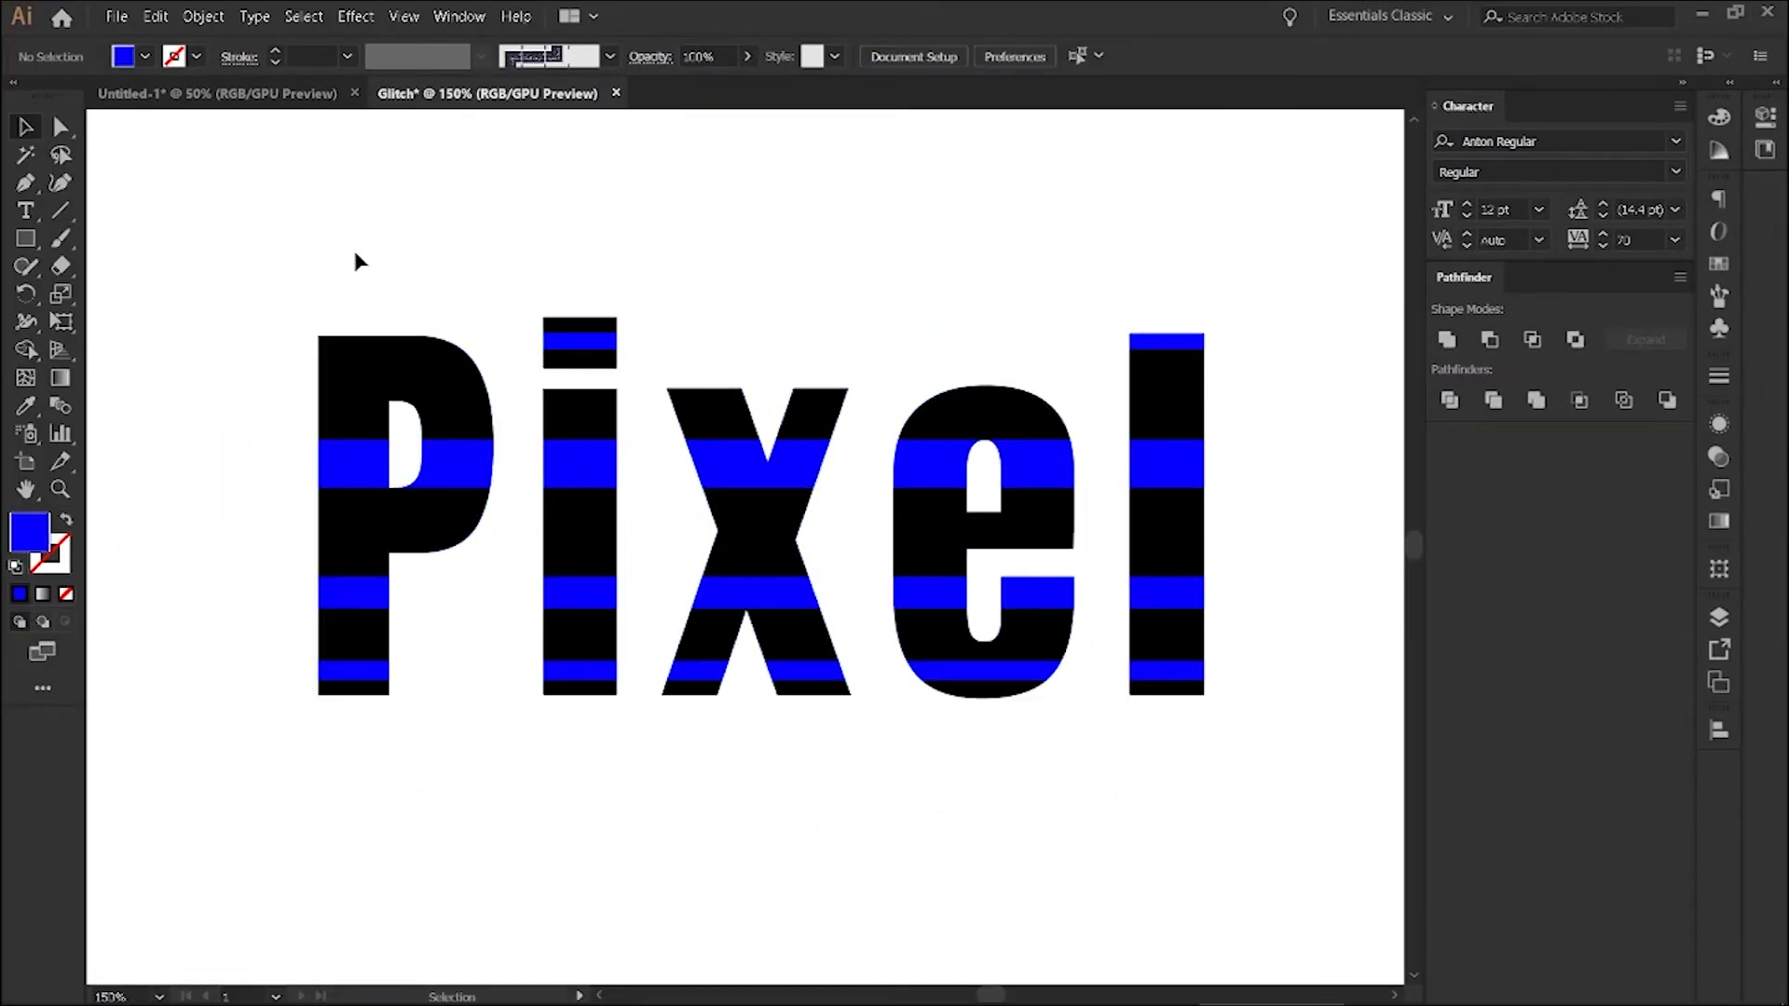
left_click(357, 371)
Ungroup the divided lettering pieces and clear the selection.
right_click(358, 370)
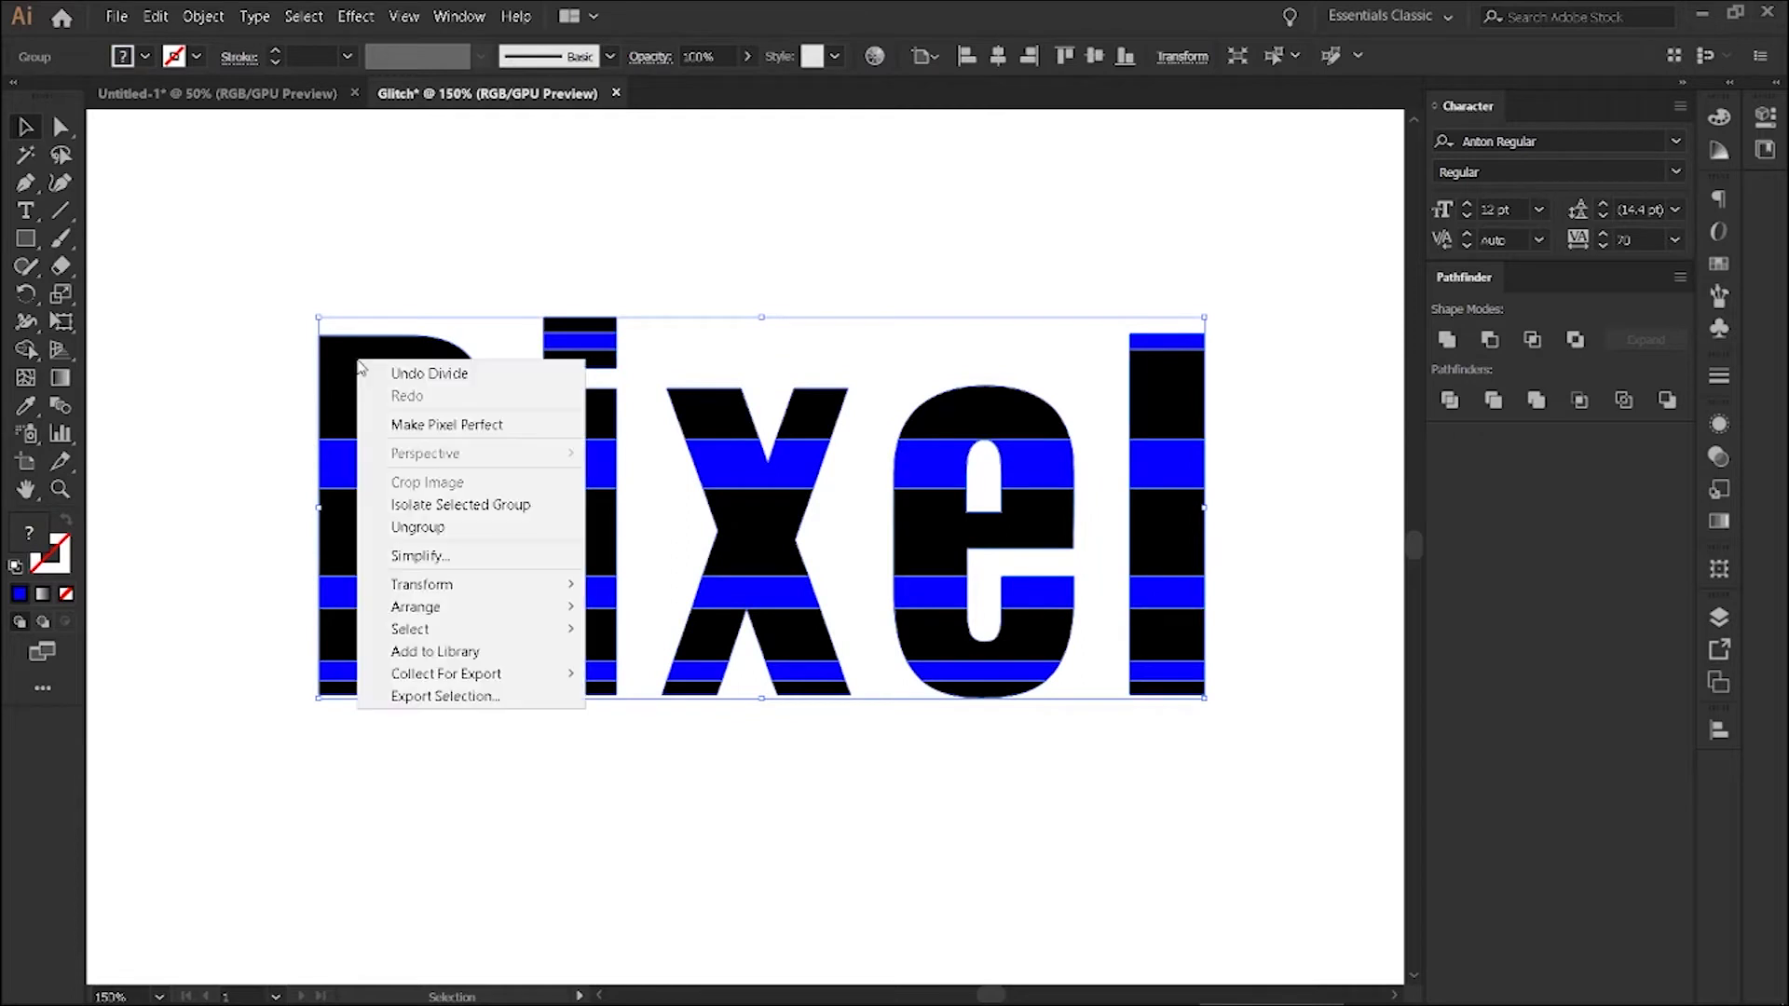
left_click(470, 529)
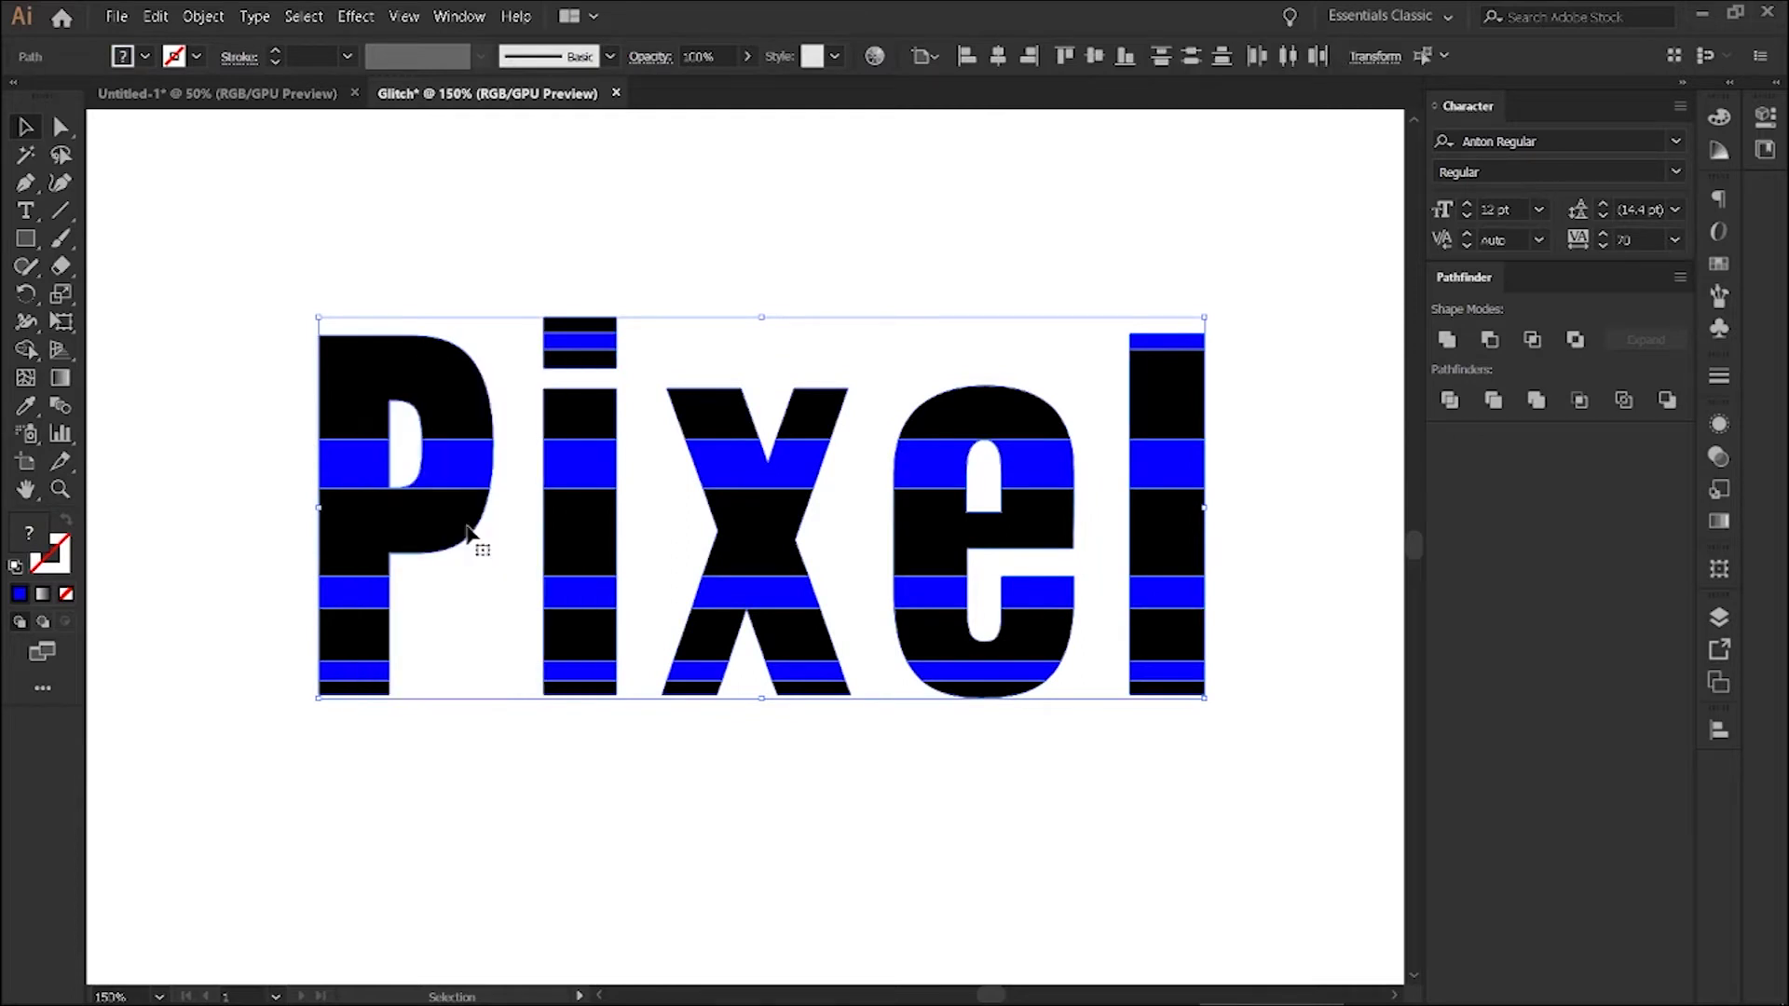
left_click(585, 252)
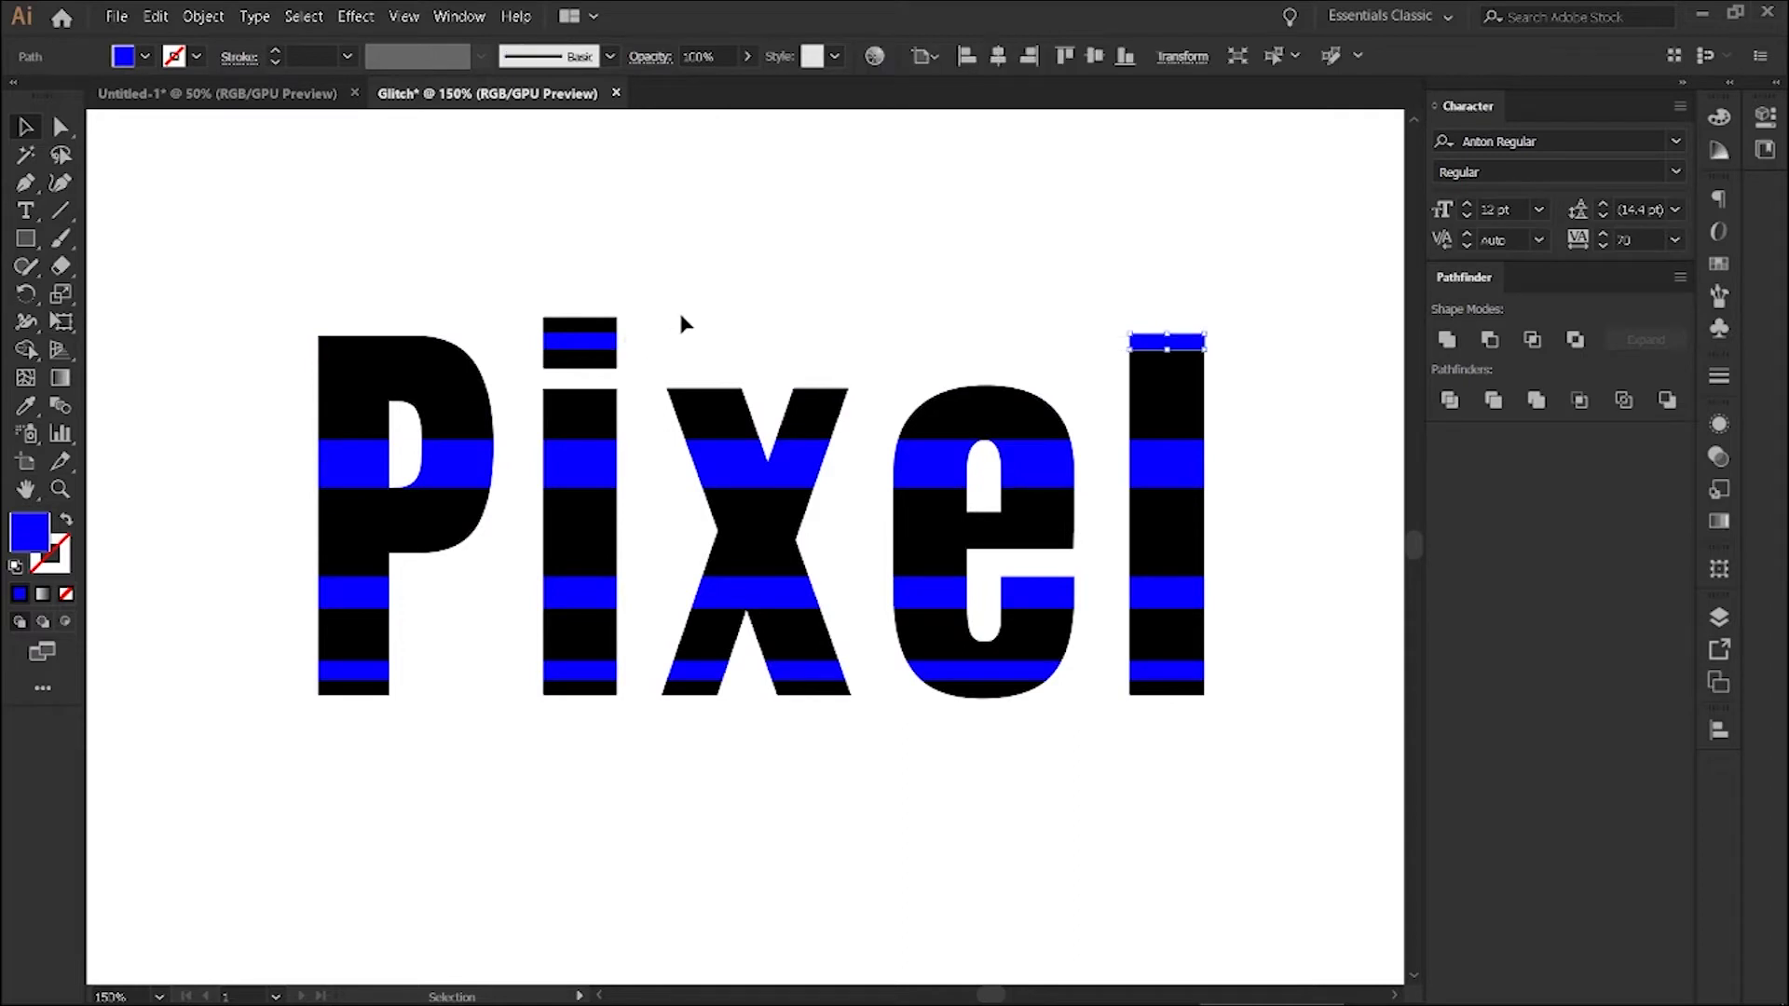
Test-move slices of the l, i dot and x, then undo the moves and deselect.
left_click_drag(1189, 342, 1164, 273)
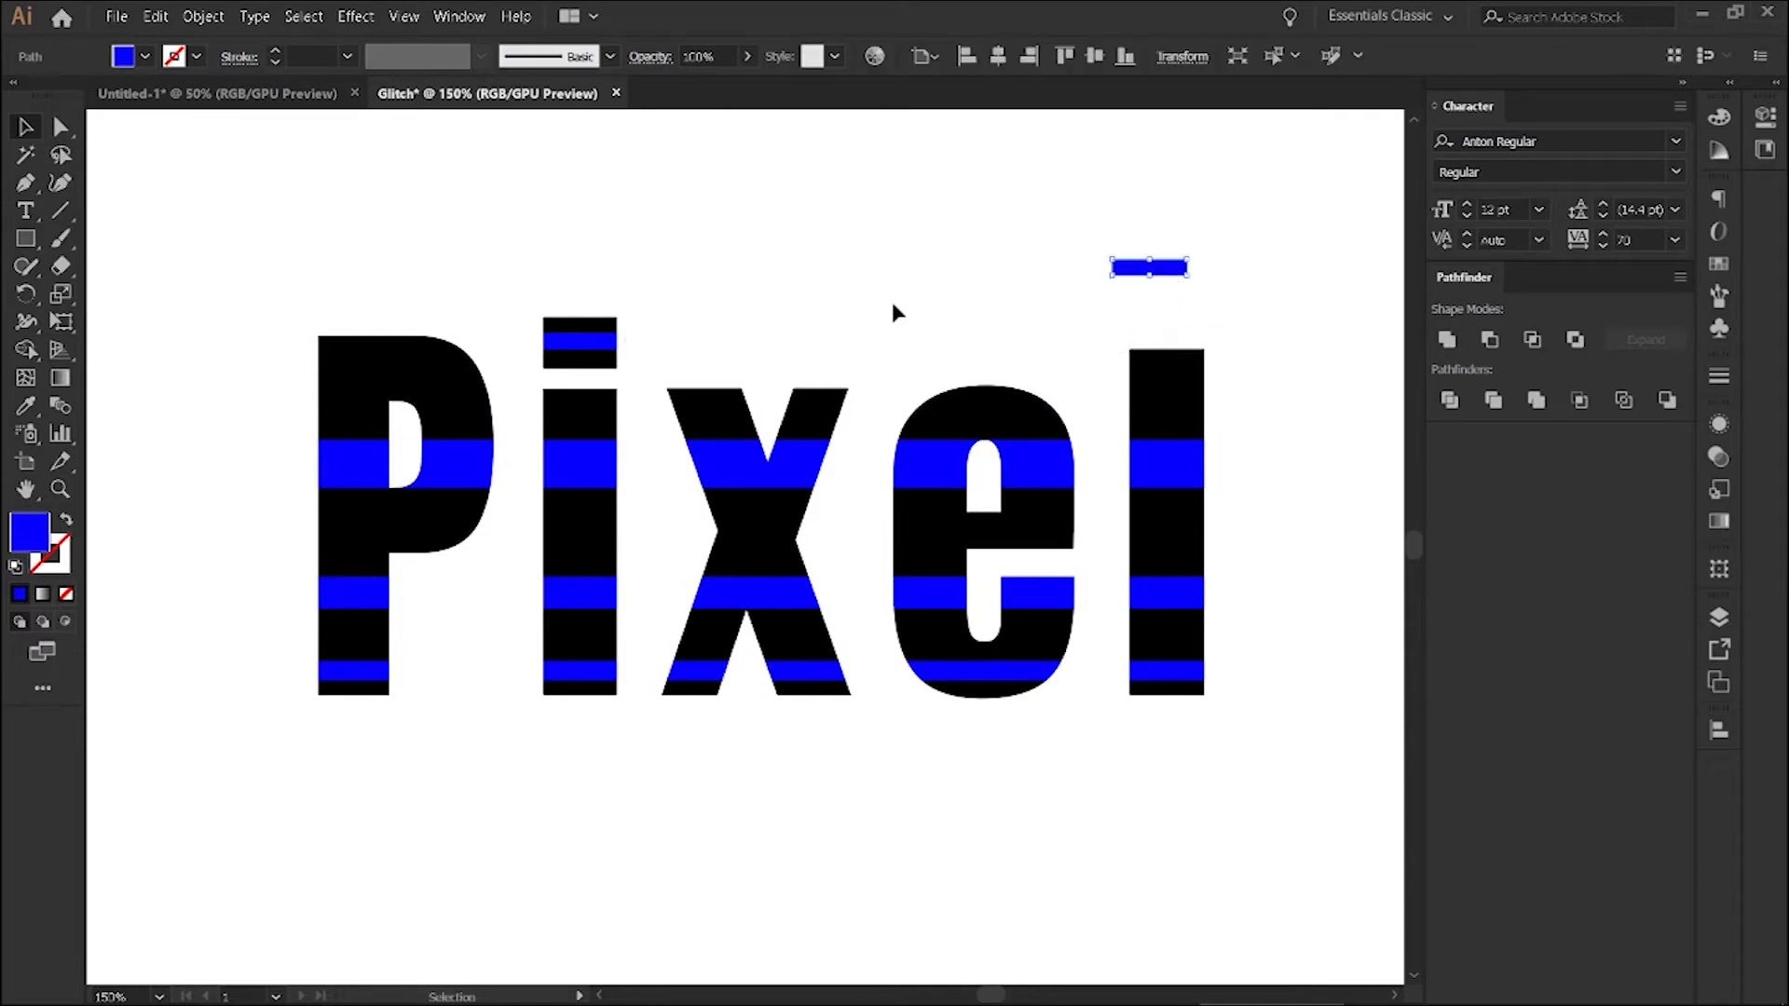
mouse_move(588, 345)
left_mouse_down()
mouse_move(805, 251)
mouse_move(599, 335)
mouse_move(575, 264)
left_mouse_up()
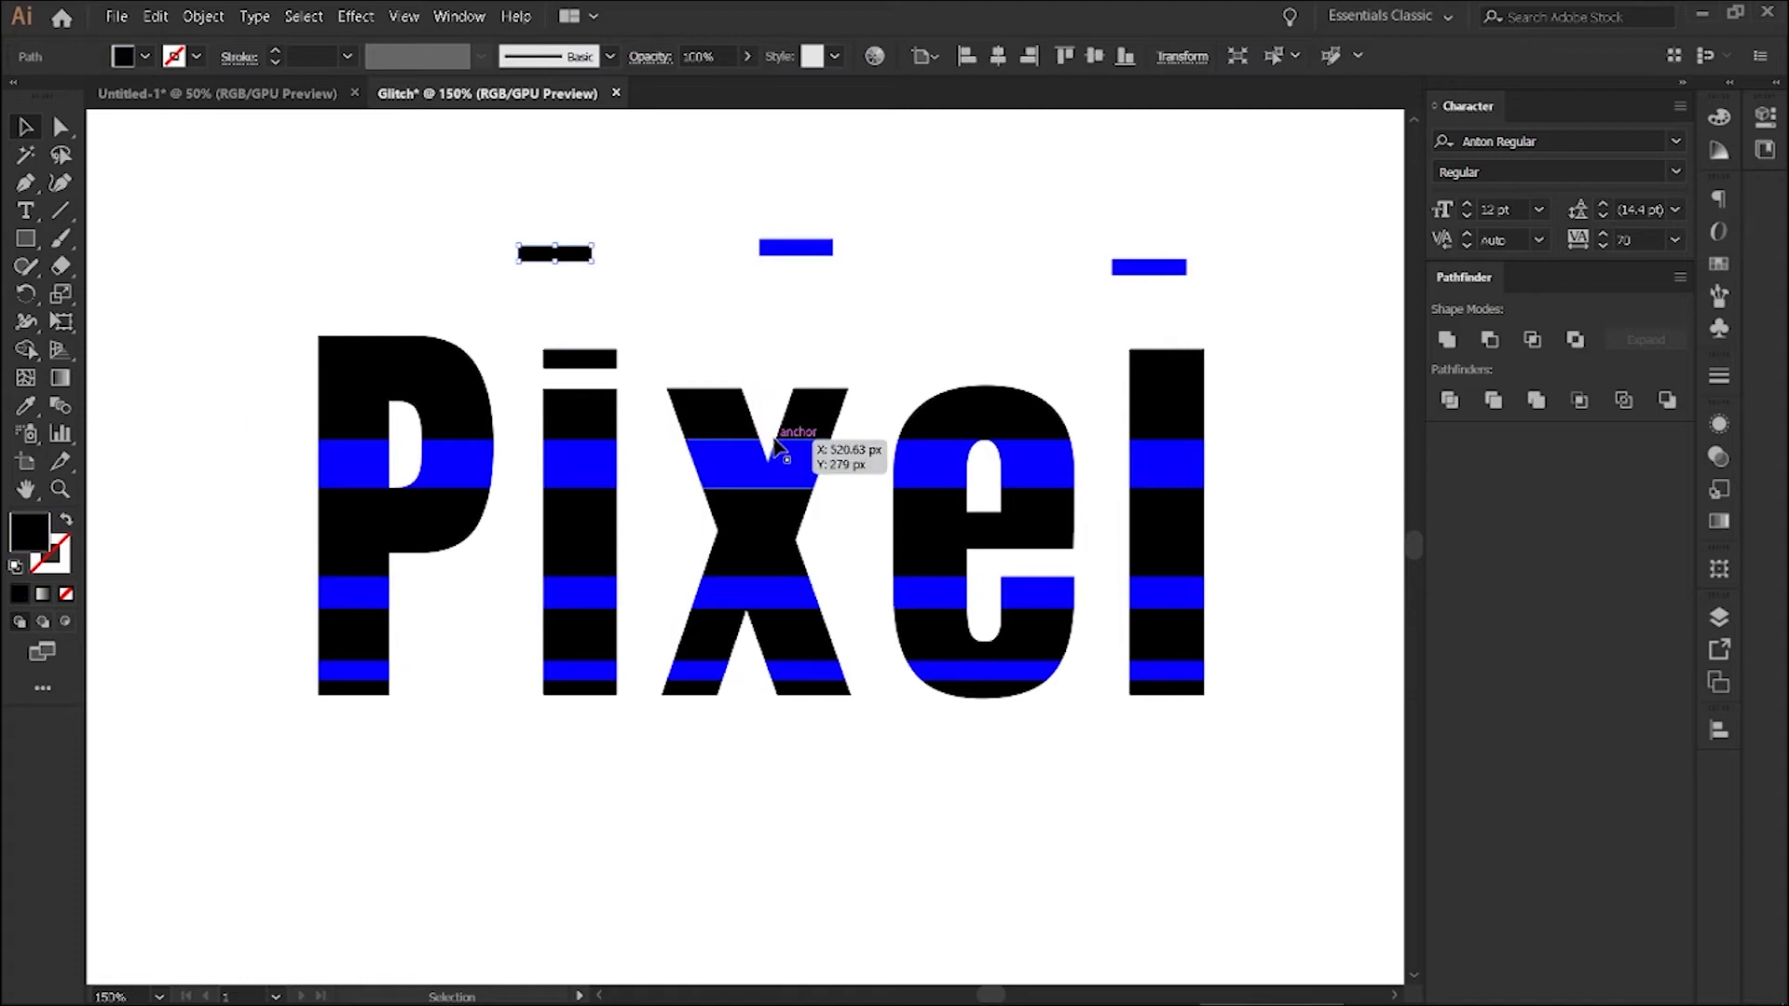
left_click_drag(742, 410, 765, 325)
key("a")
key("ctrl+z")
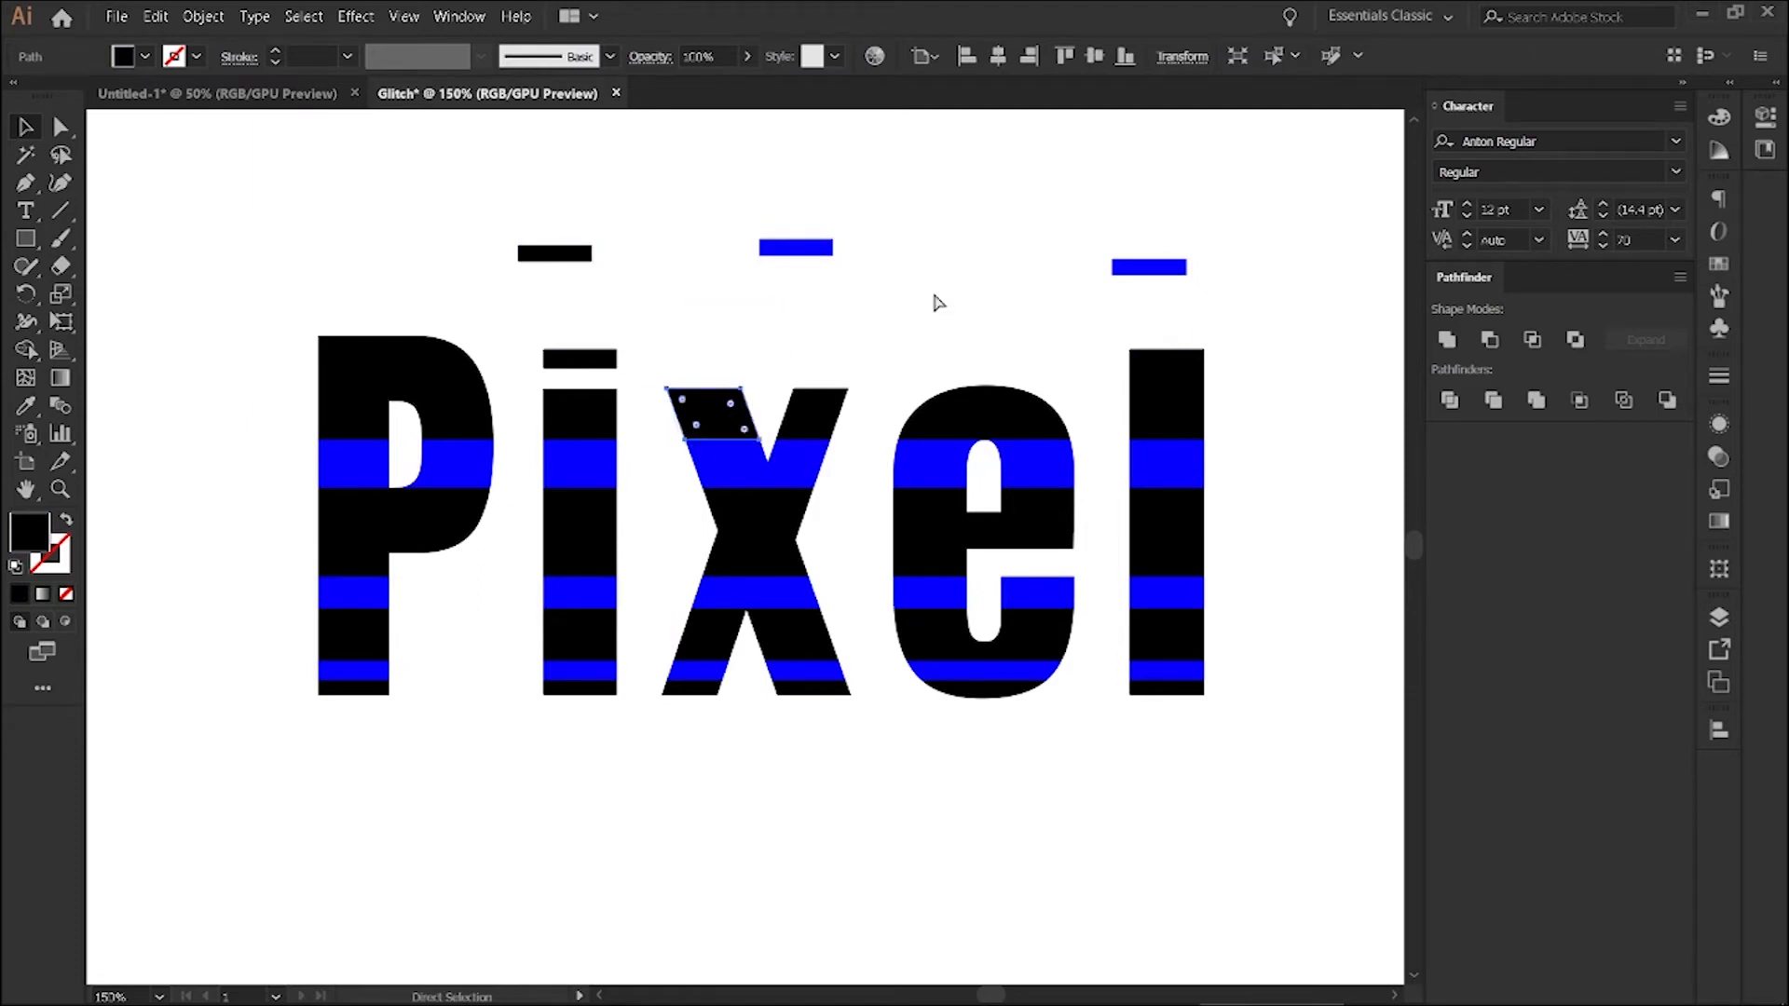
key("ctrl+z")
key("ctrl+z")
key("ctrl+z")
left_click(935, 298)
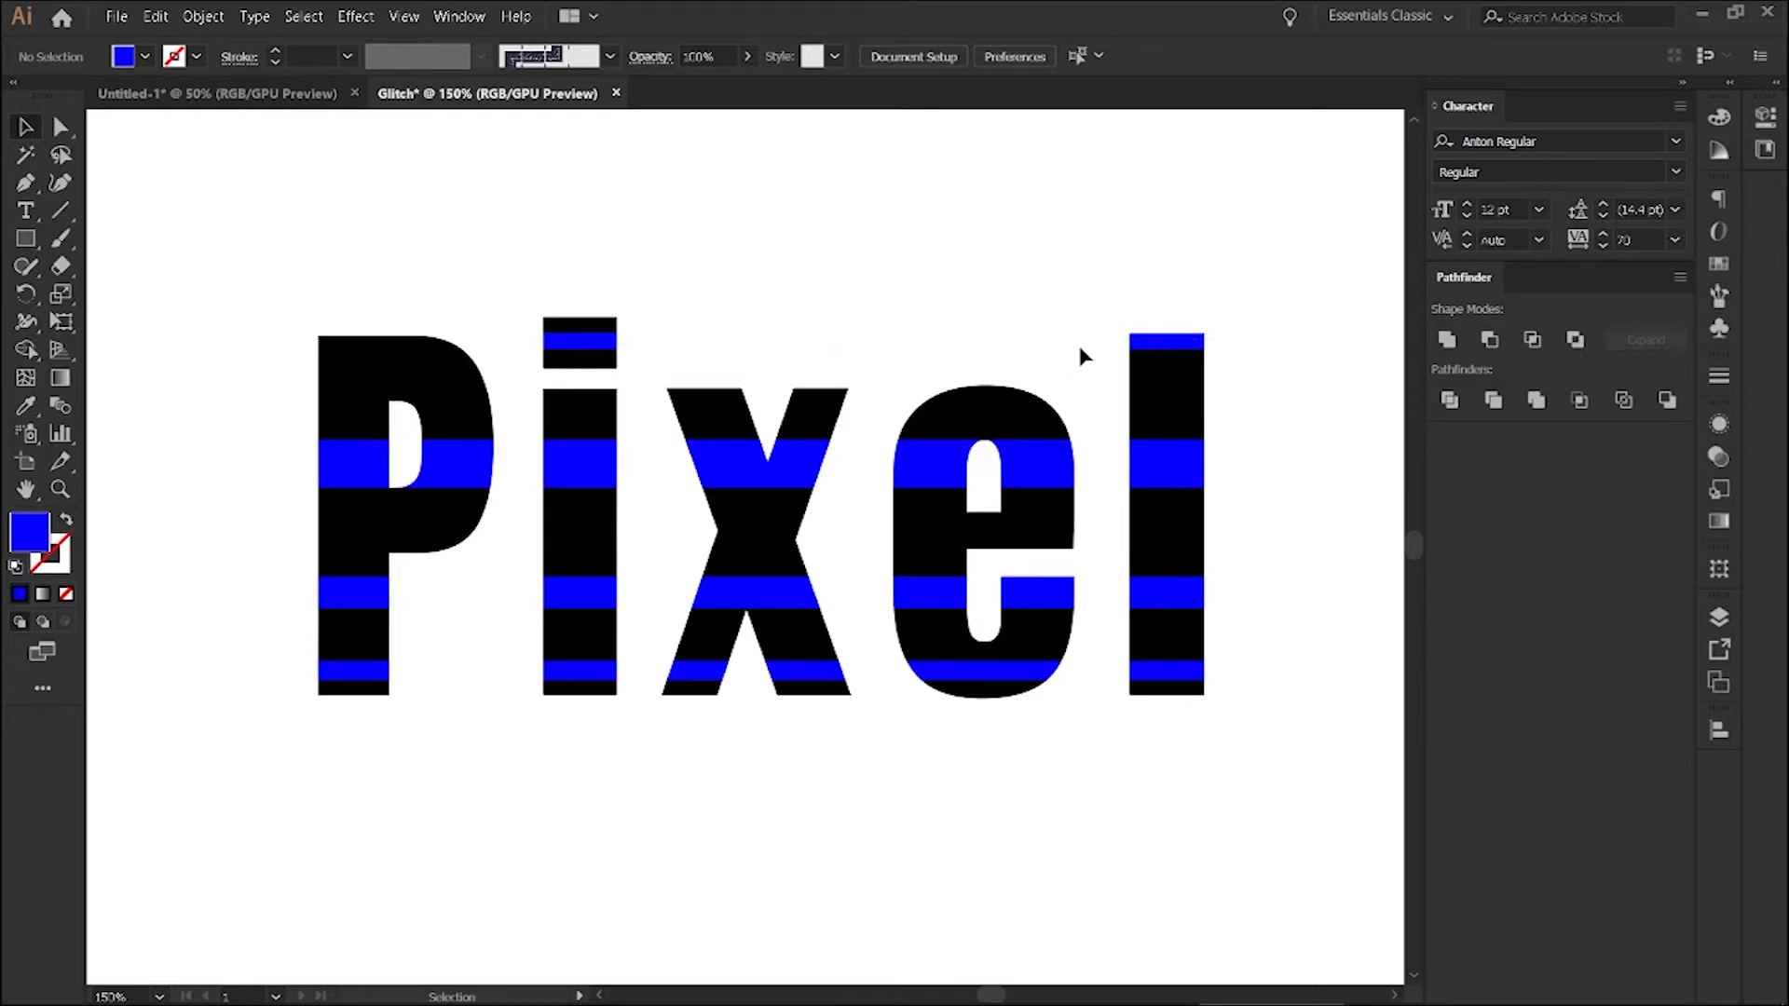
Group the top row and the middle row of strips, each into its own group.
left_click_drag(1249, 346, 600, 352)
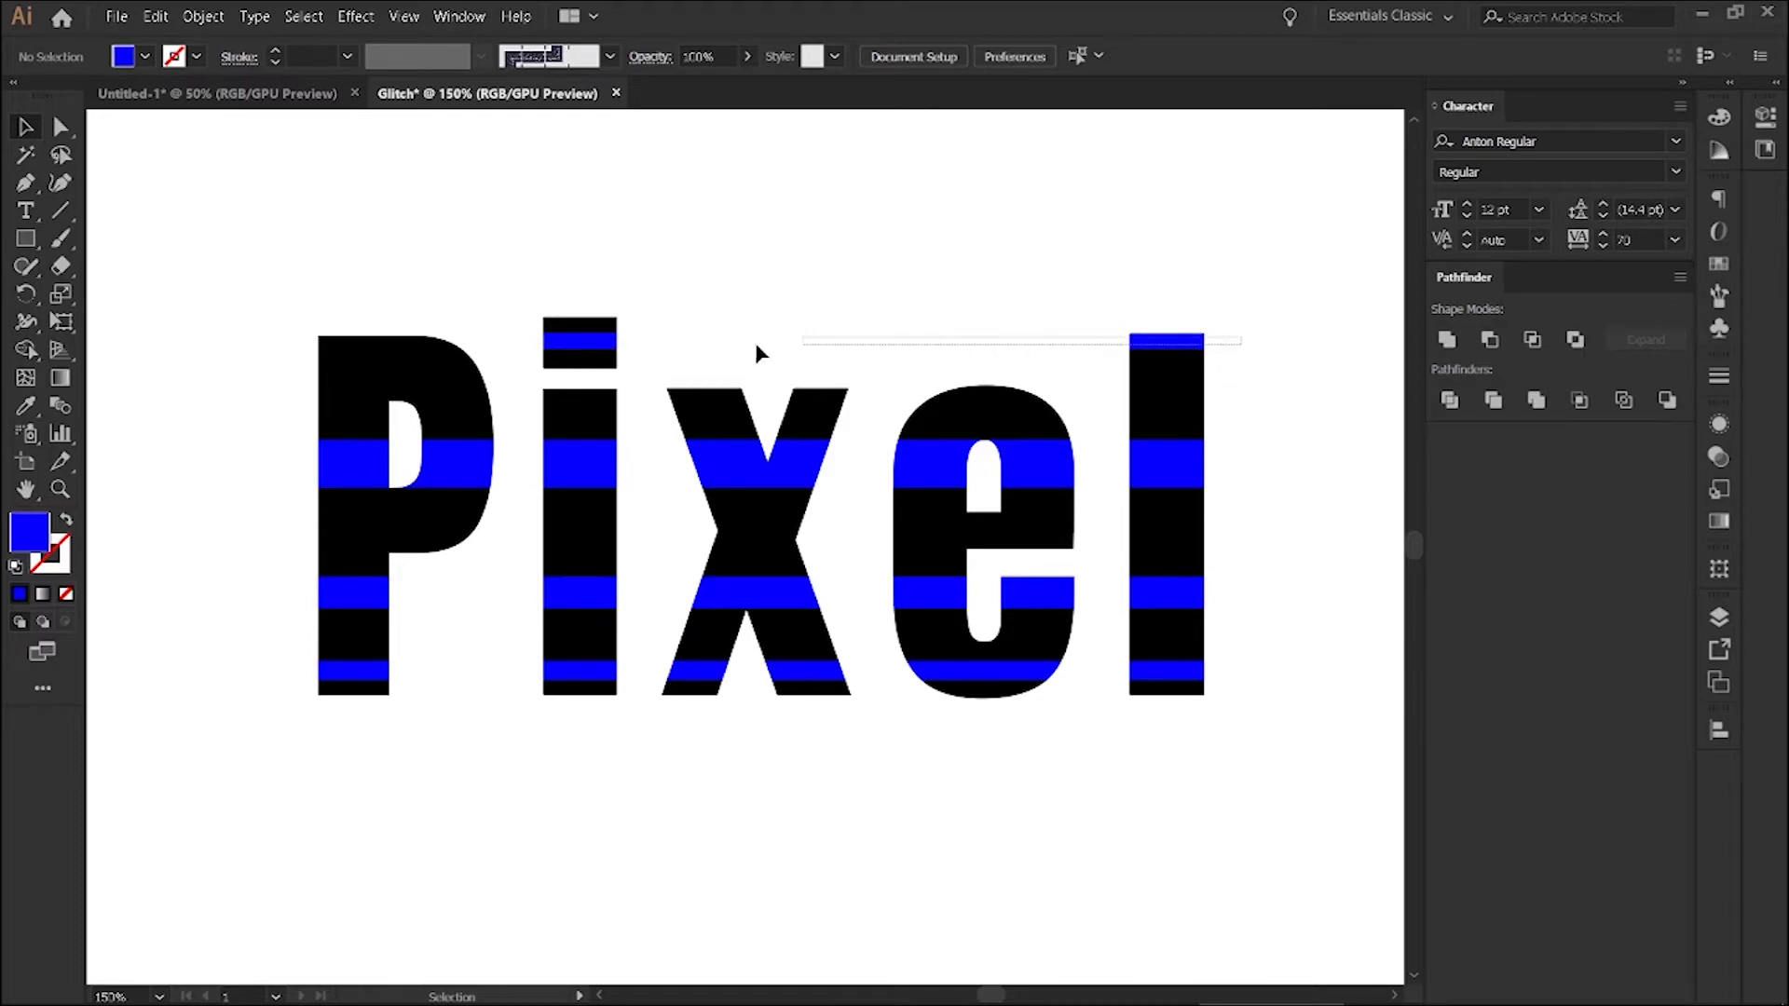
right_click(615, 347)
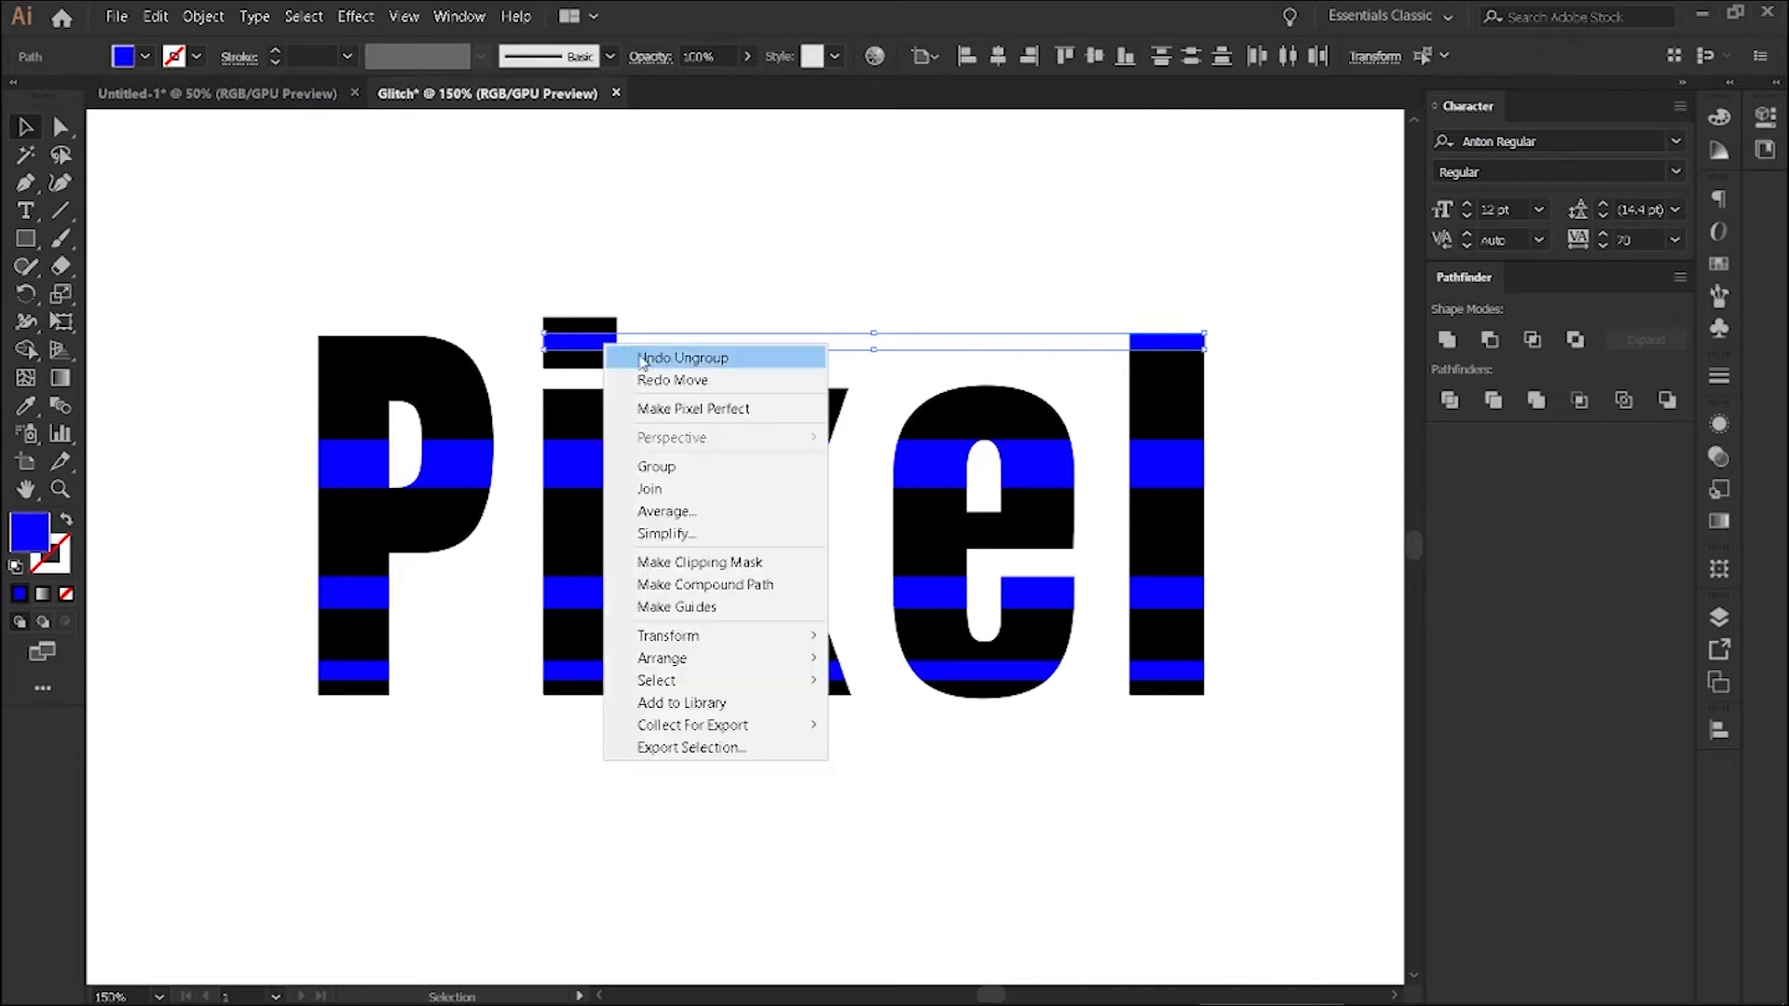
left_click(684, 475)
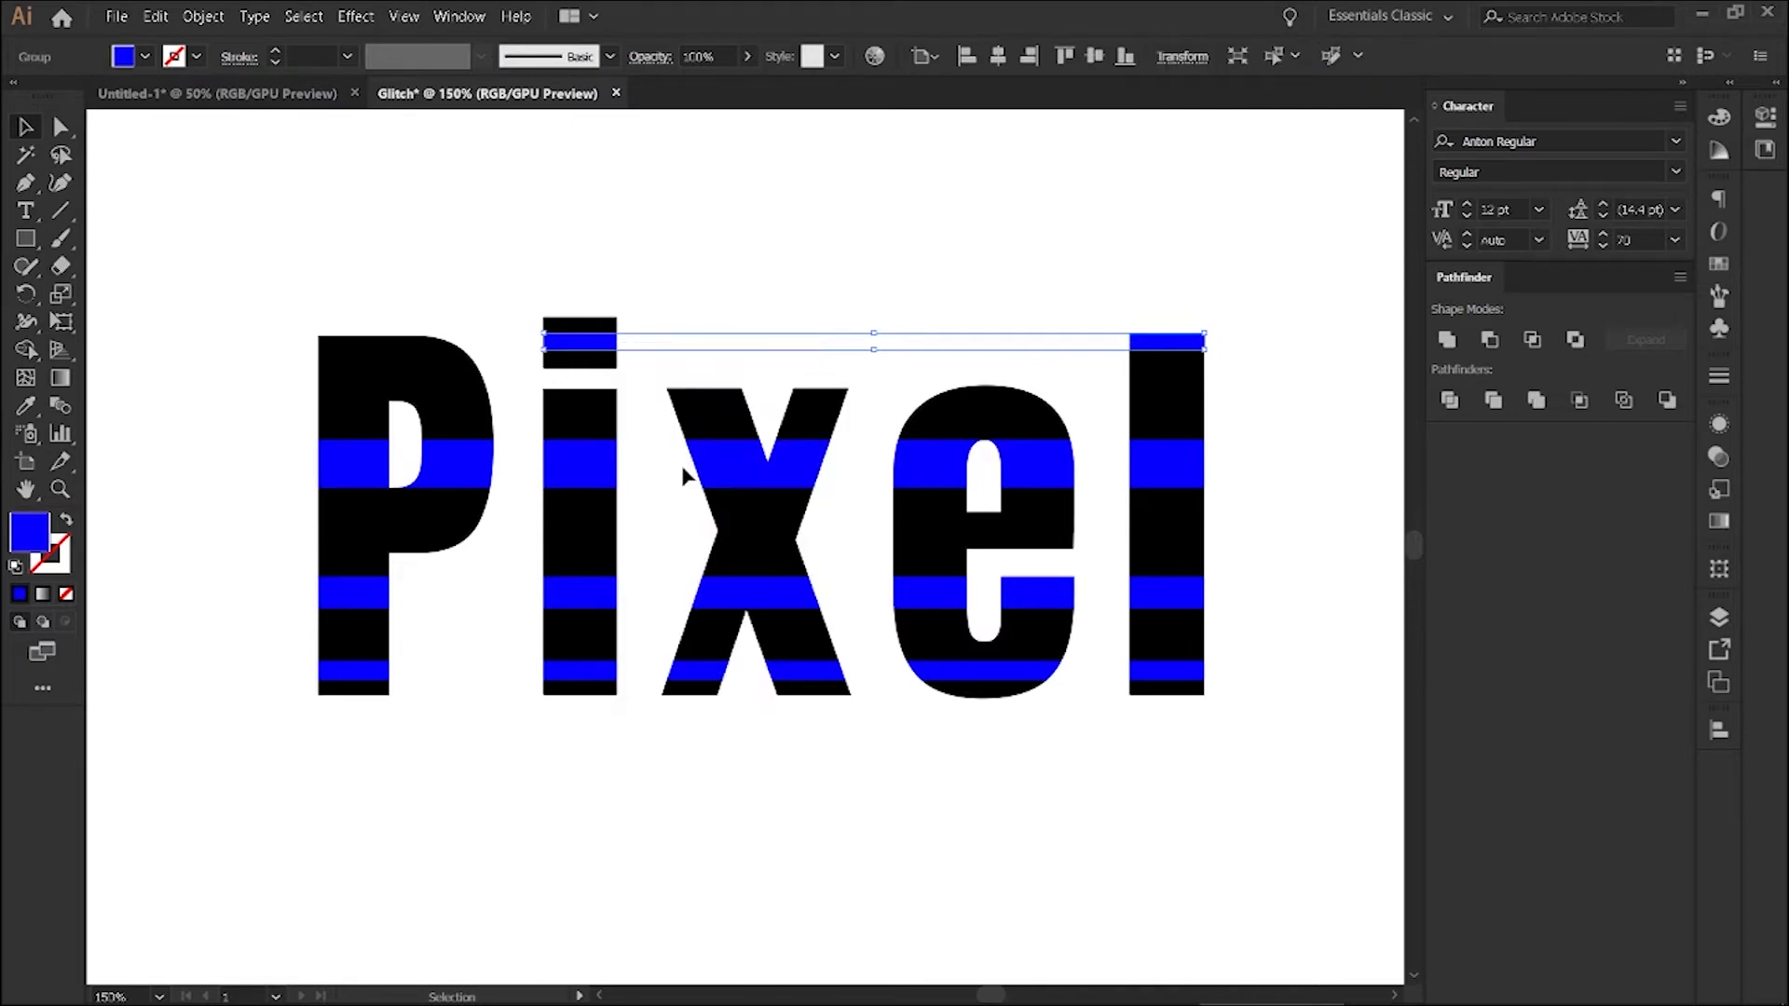
left_click(703, 478)
right_click(324, 468)
left_click(419, 585)
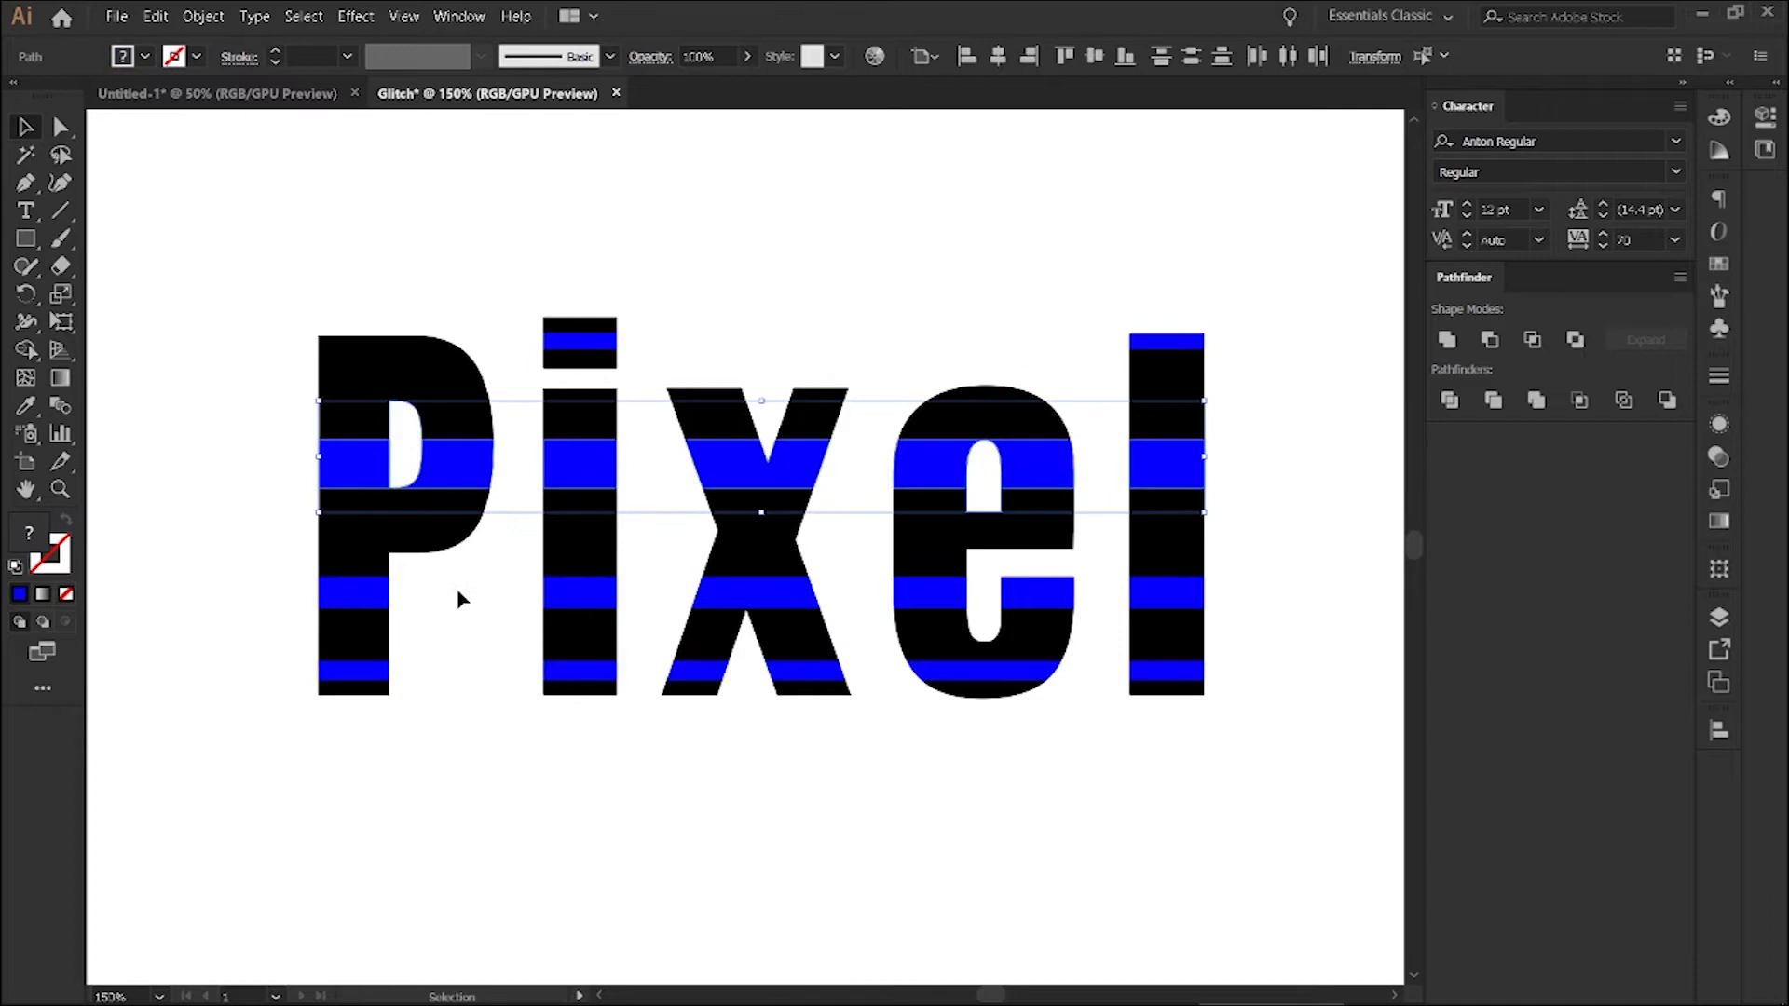
Group the lower and bottom rows of strips, then deselect and recentre the word.
left_click(351, 594)
right_click(350, 604)
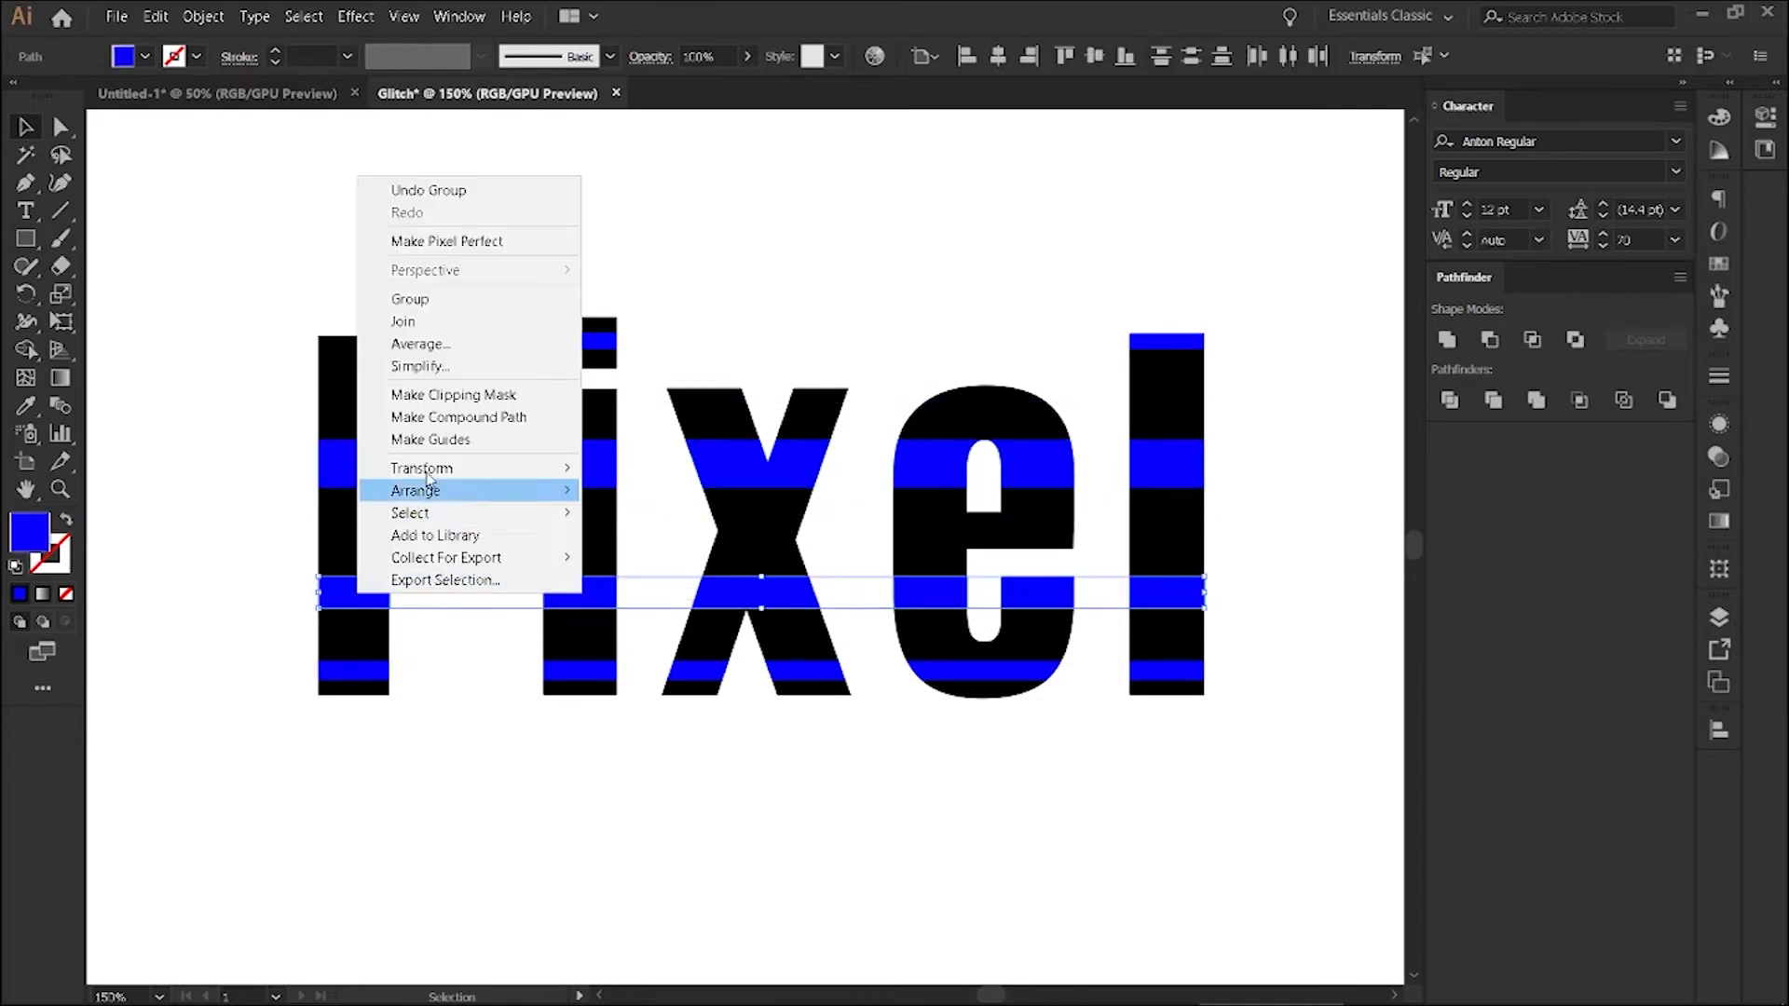
left_click(405, 296)
left_click(359, 677)
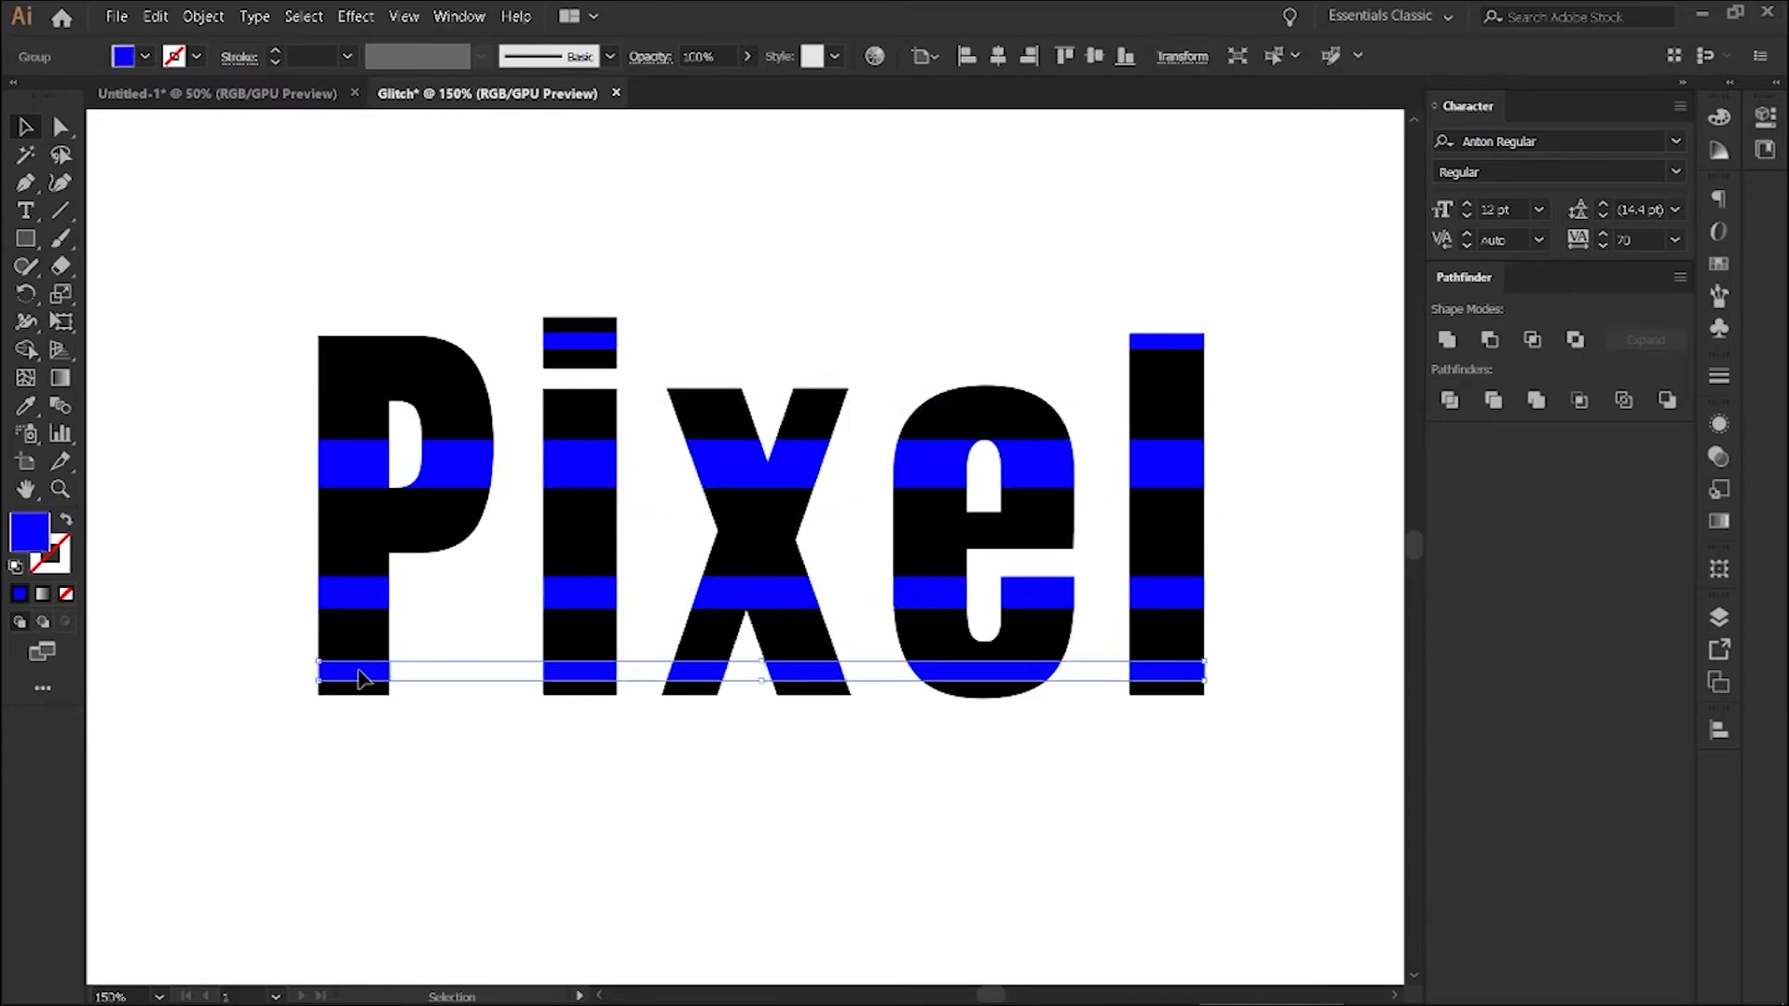
right_click(360, 679)
left_click(429, 384)
left_click(417, 259)
left_click_drag(416, 258, 433, 288)
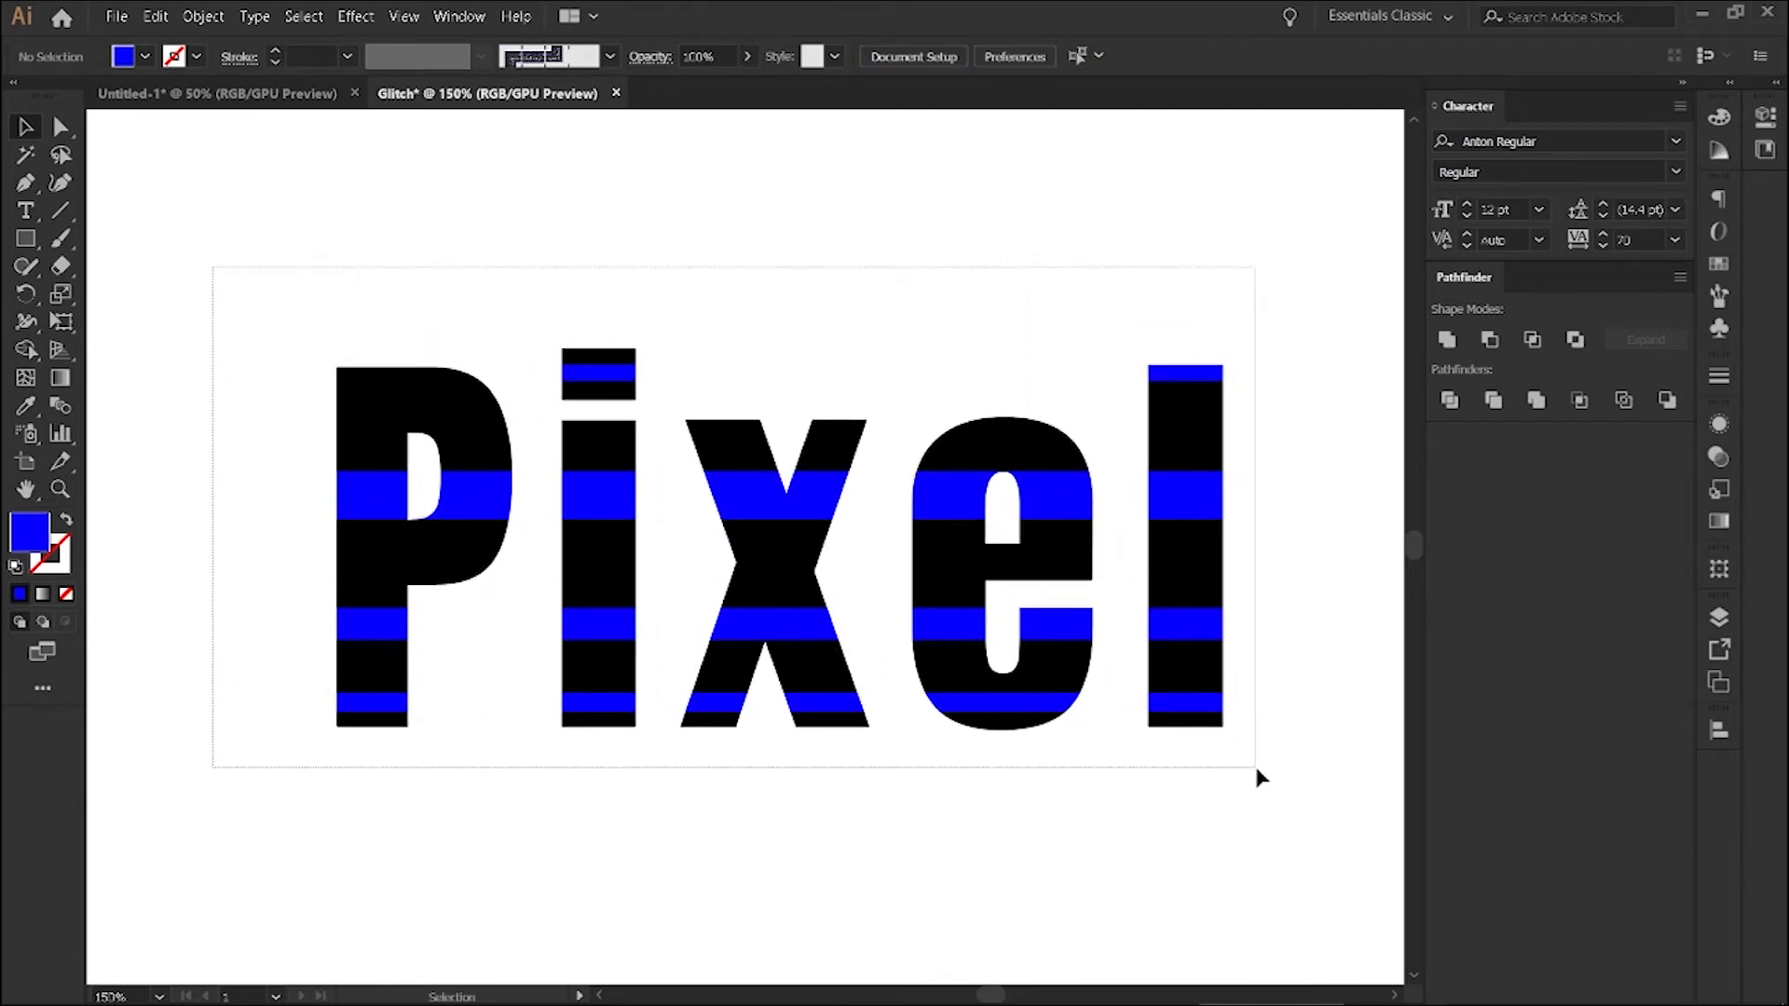
Fill every strip across the word with black (#000000), then deselect.
left_click_drag(379, 368, 1257, 780)
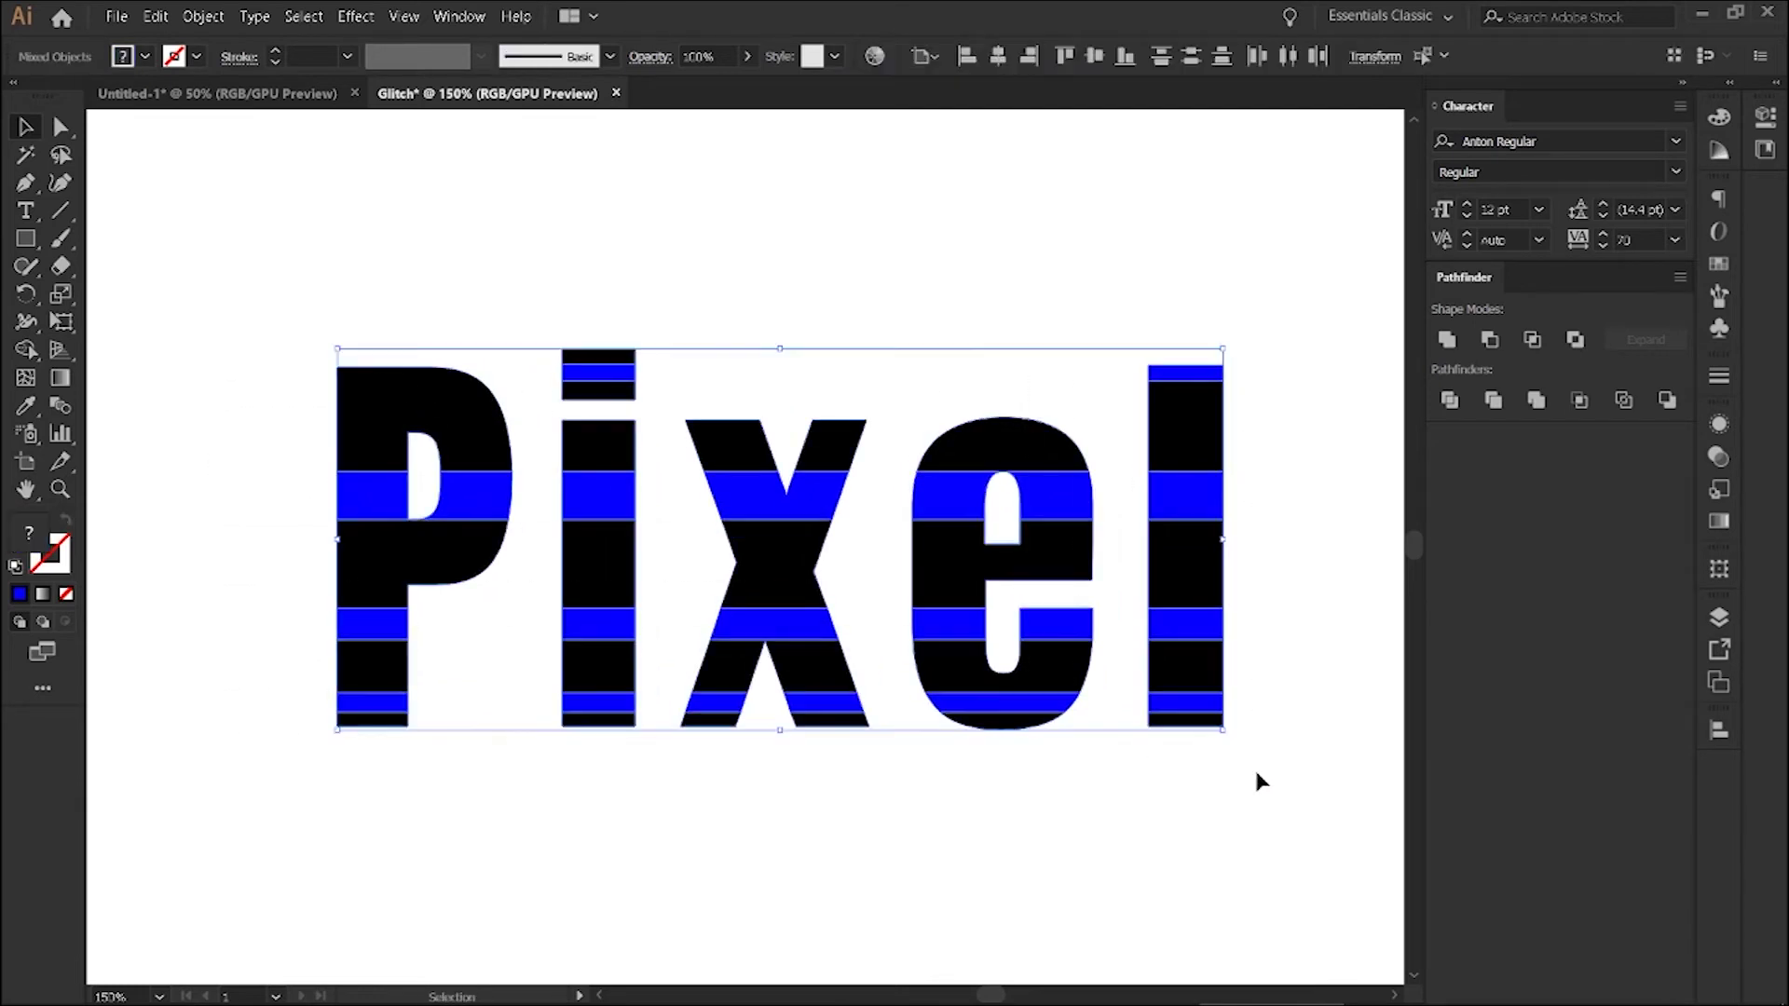
double_click(28, 538)
left_click_drag(919, 499, 898, 550)
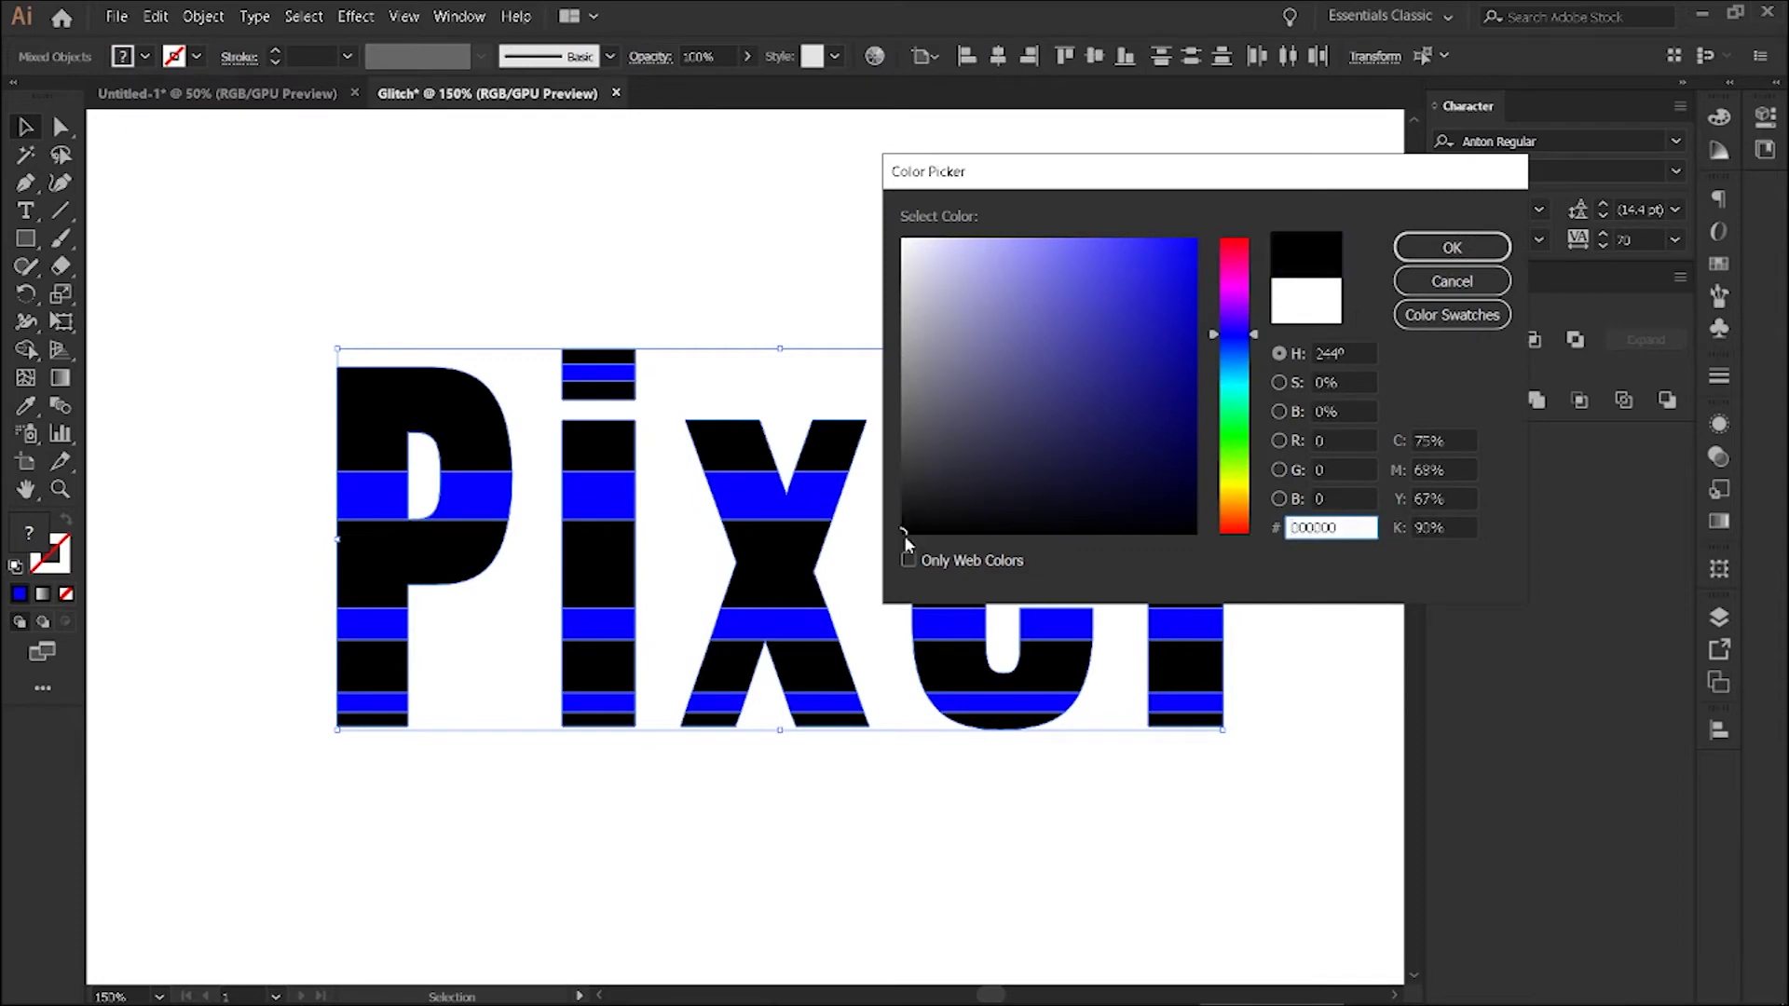
left_click(1456, 247)
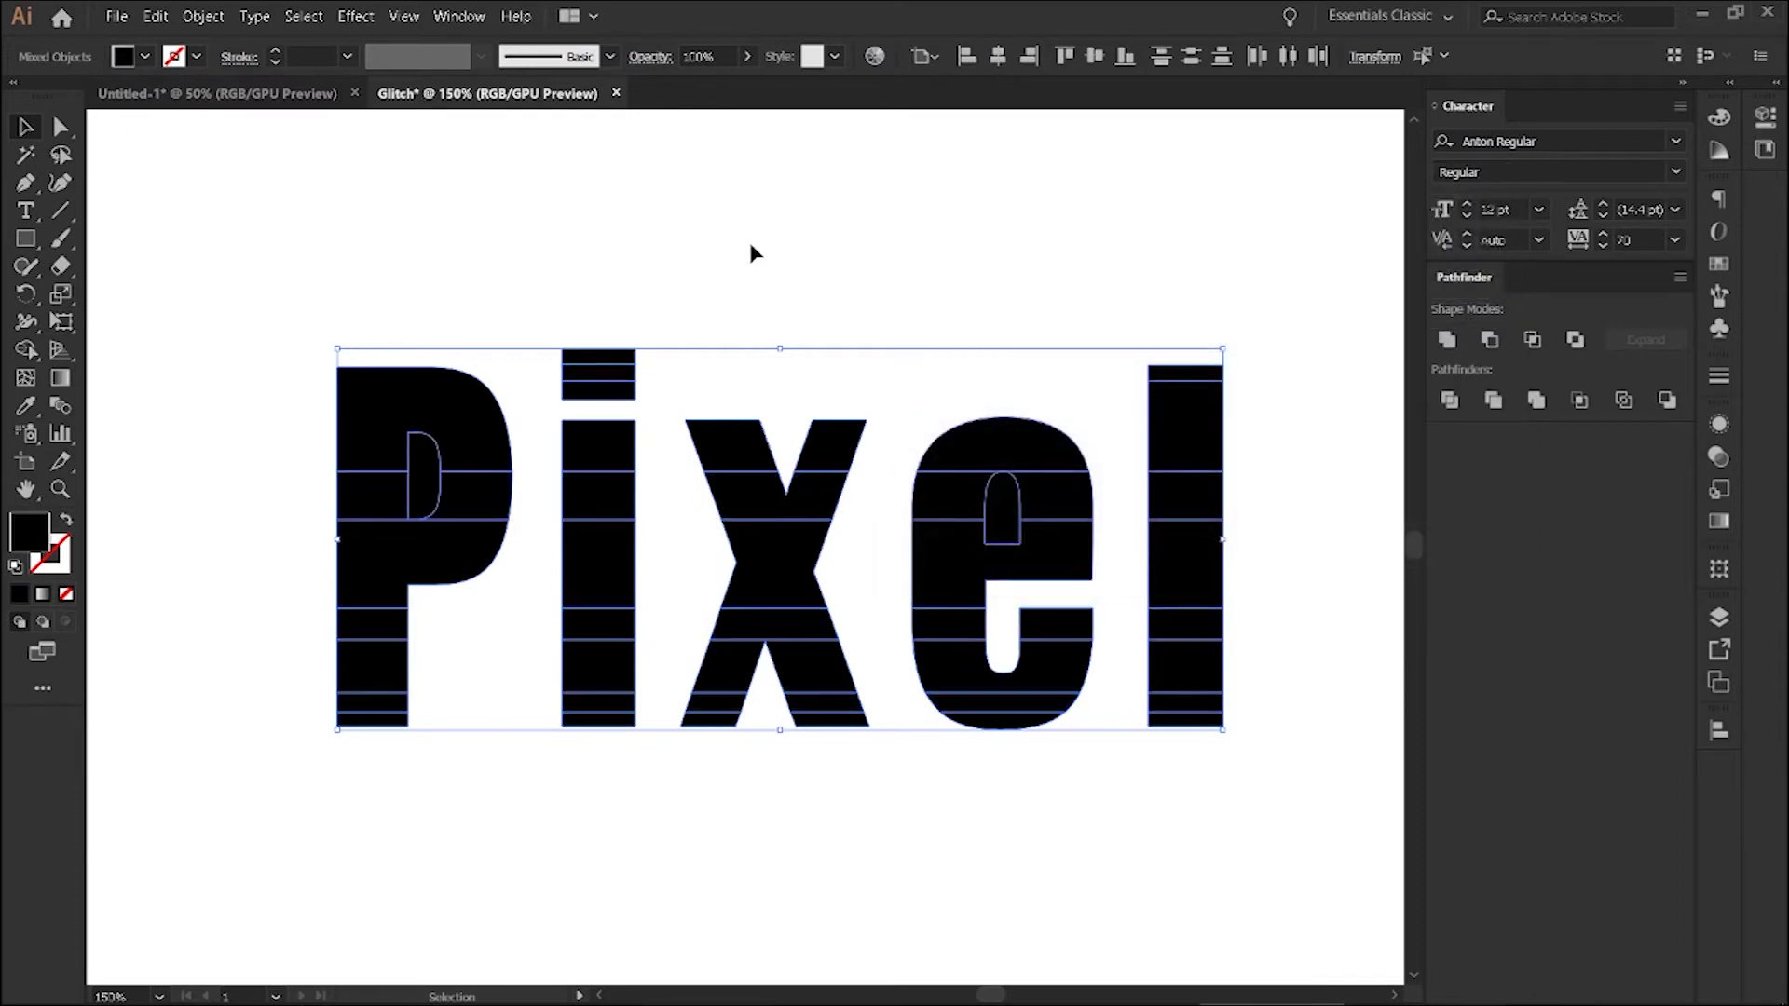
left_click(535, 284)
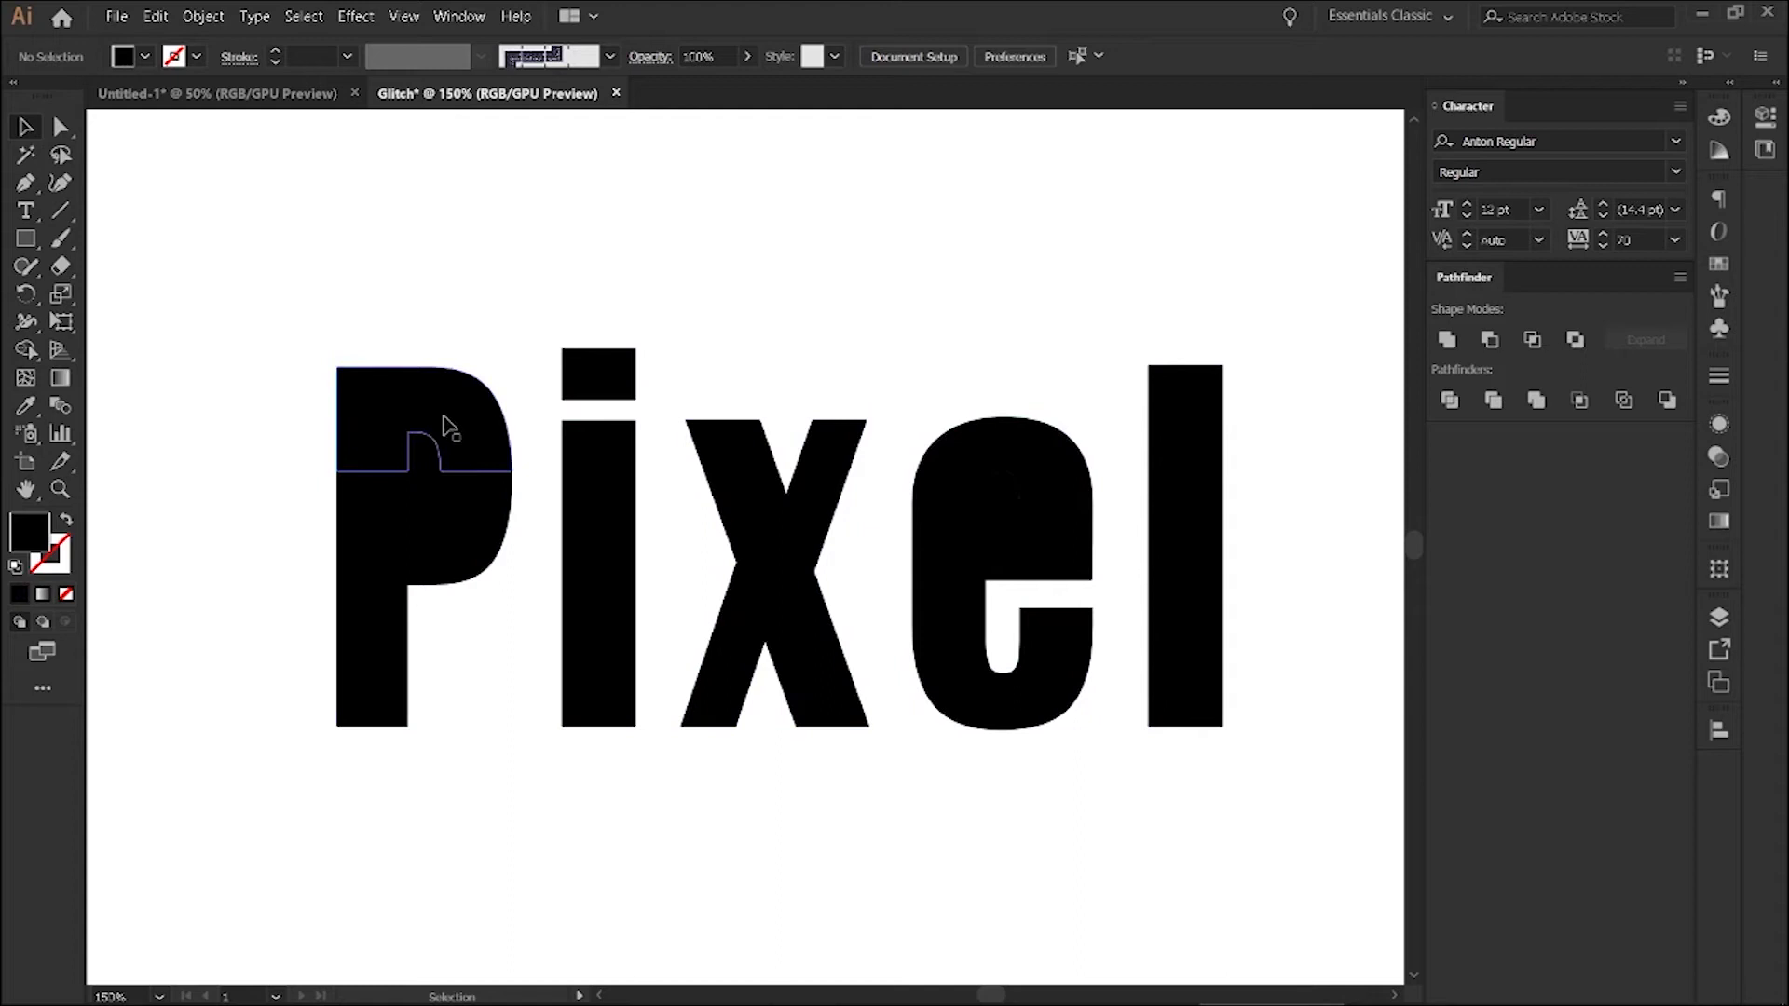
Check selections of the middle band and the P and e counters, ending on the top strip group.
left_click(418, 468)
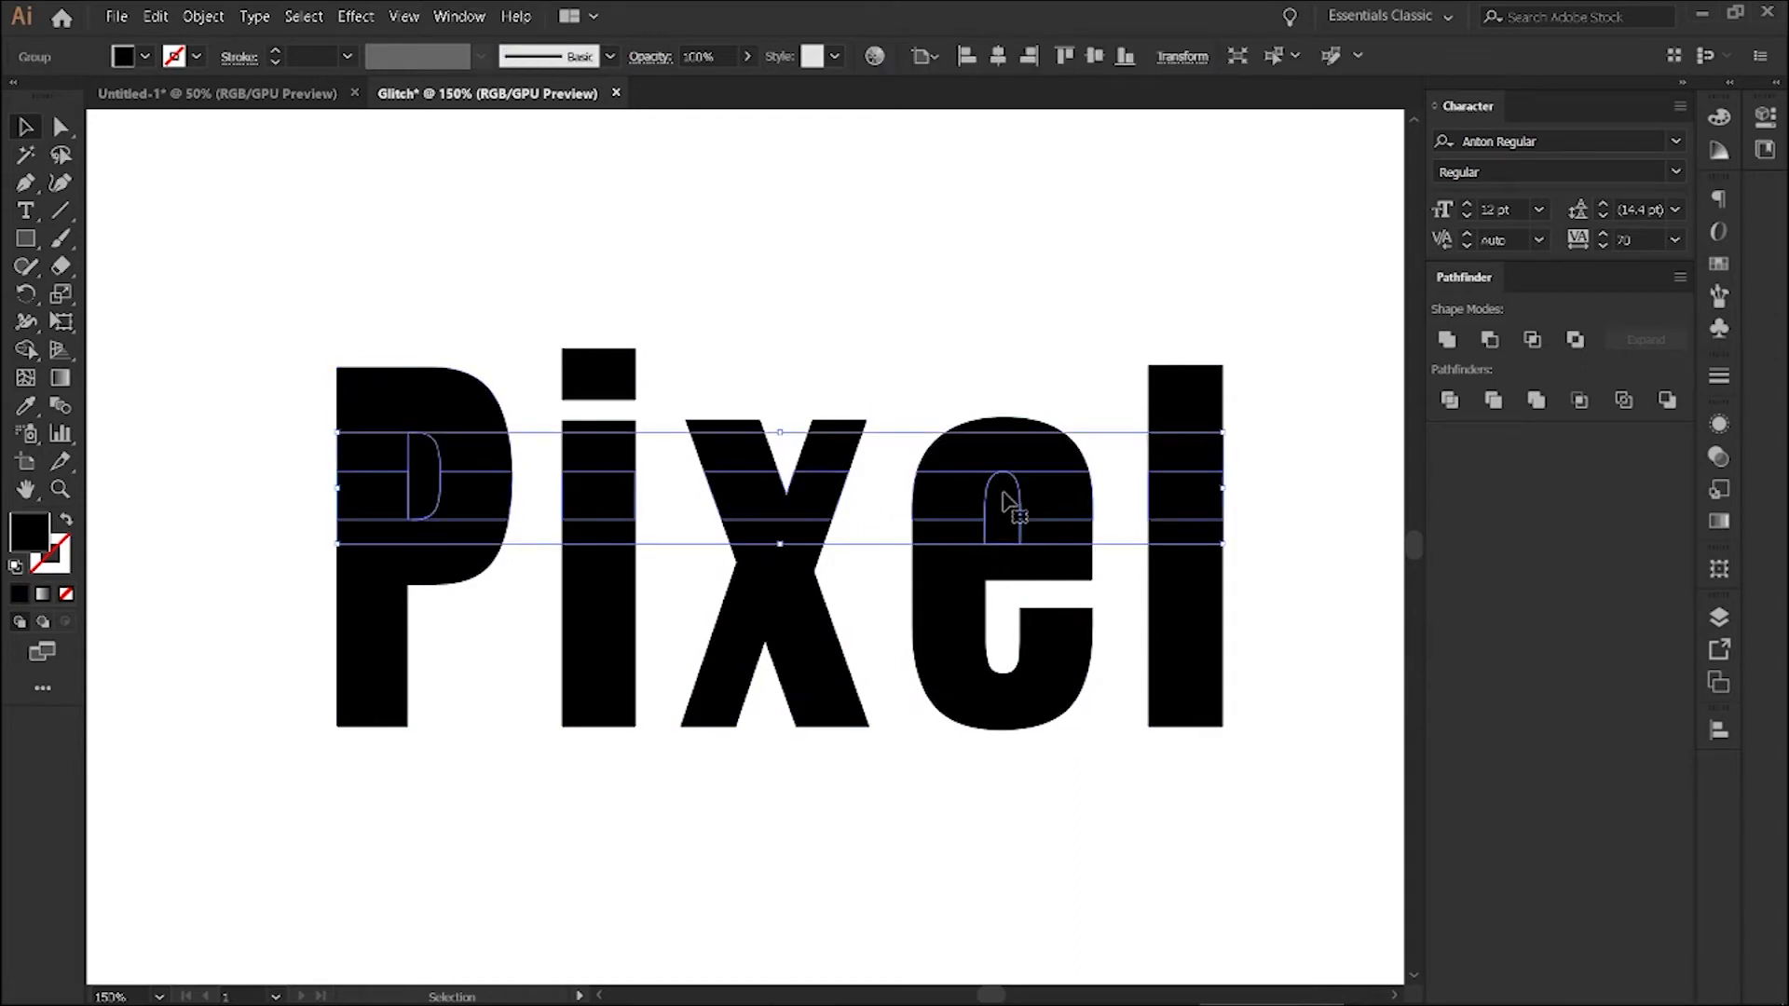
left_click(200, 247)
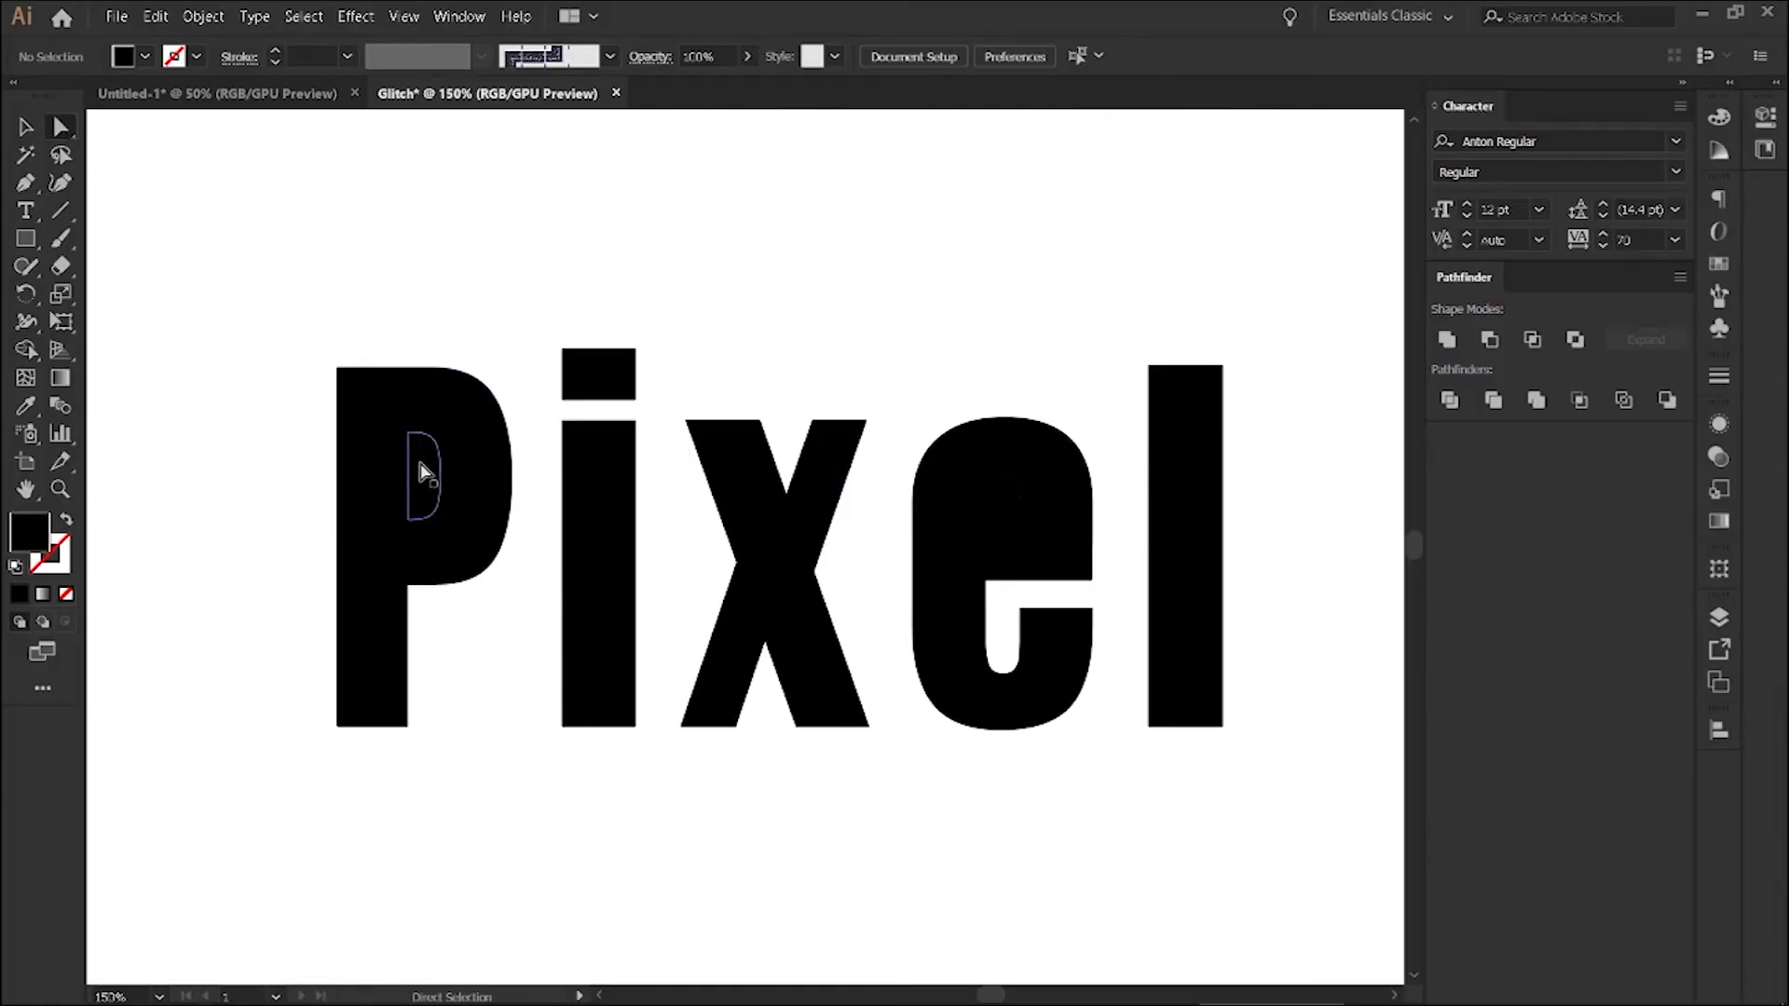
left_click(422, 473)
left_click(422, 473)
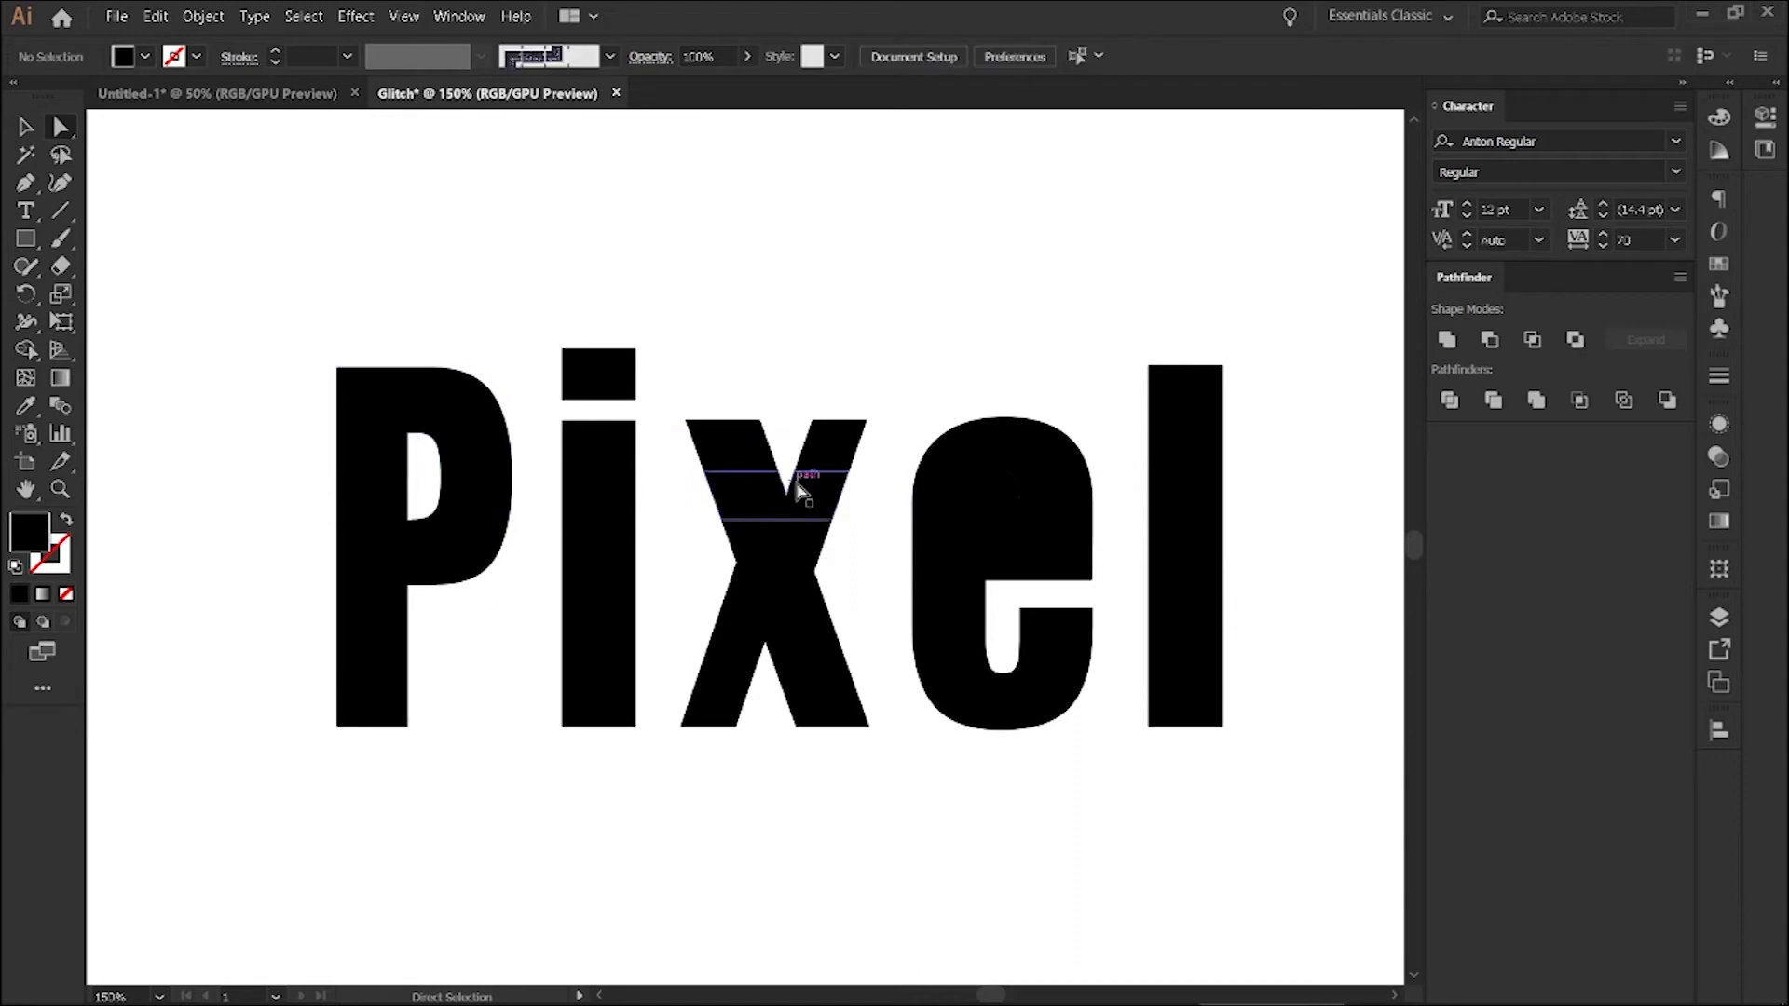
left_click(1001, 512)
key("ctrl+shift+a")
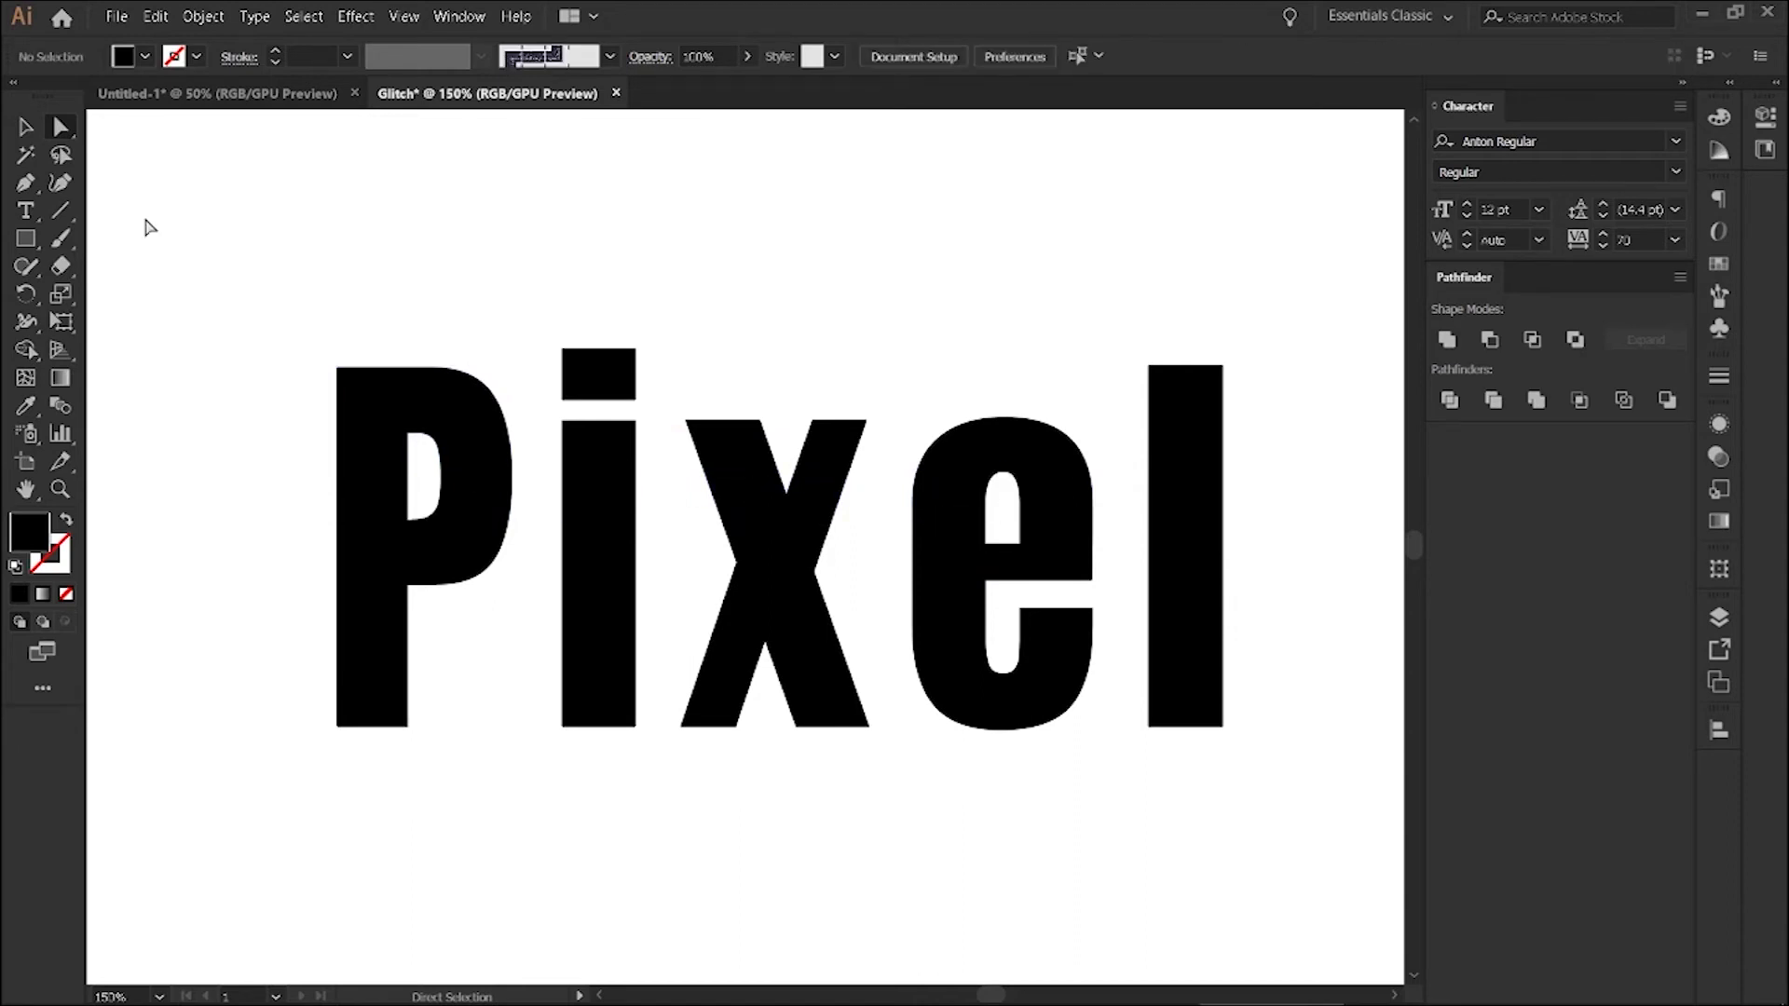
key("v")
left_click(592, 371)
Nudge the bottom strip group left twice, one middle strip right and another left.
left_click(594, 704)
key("Left")
key("Left")
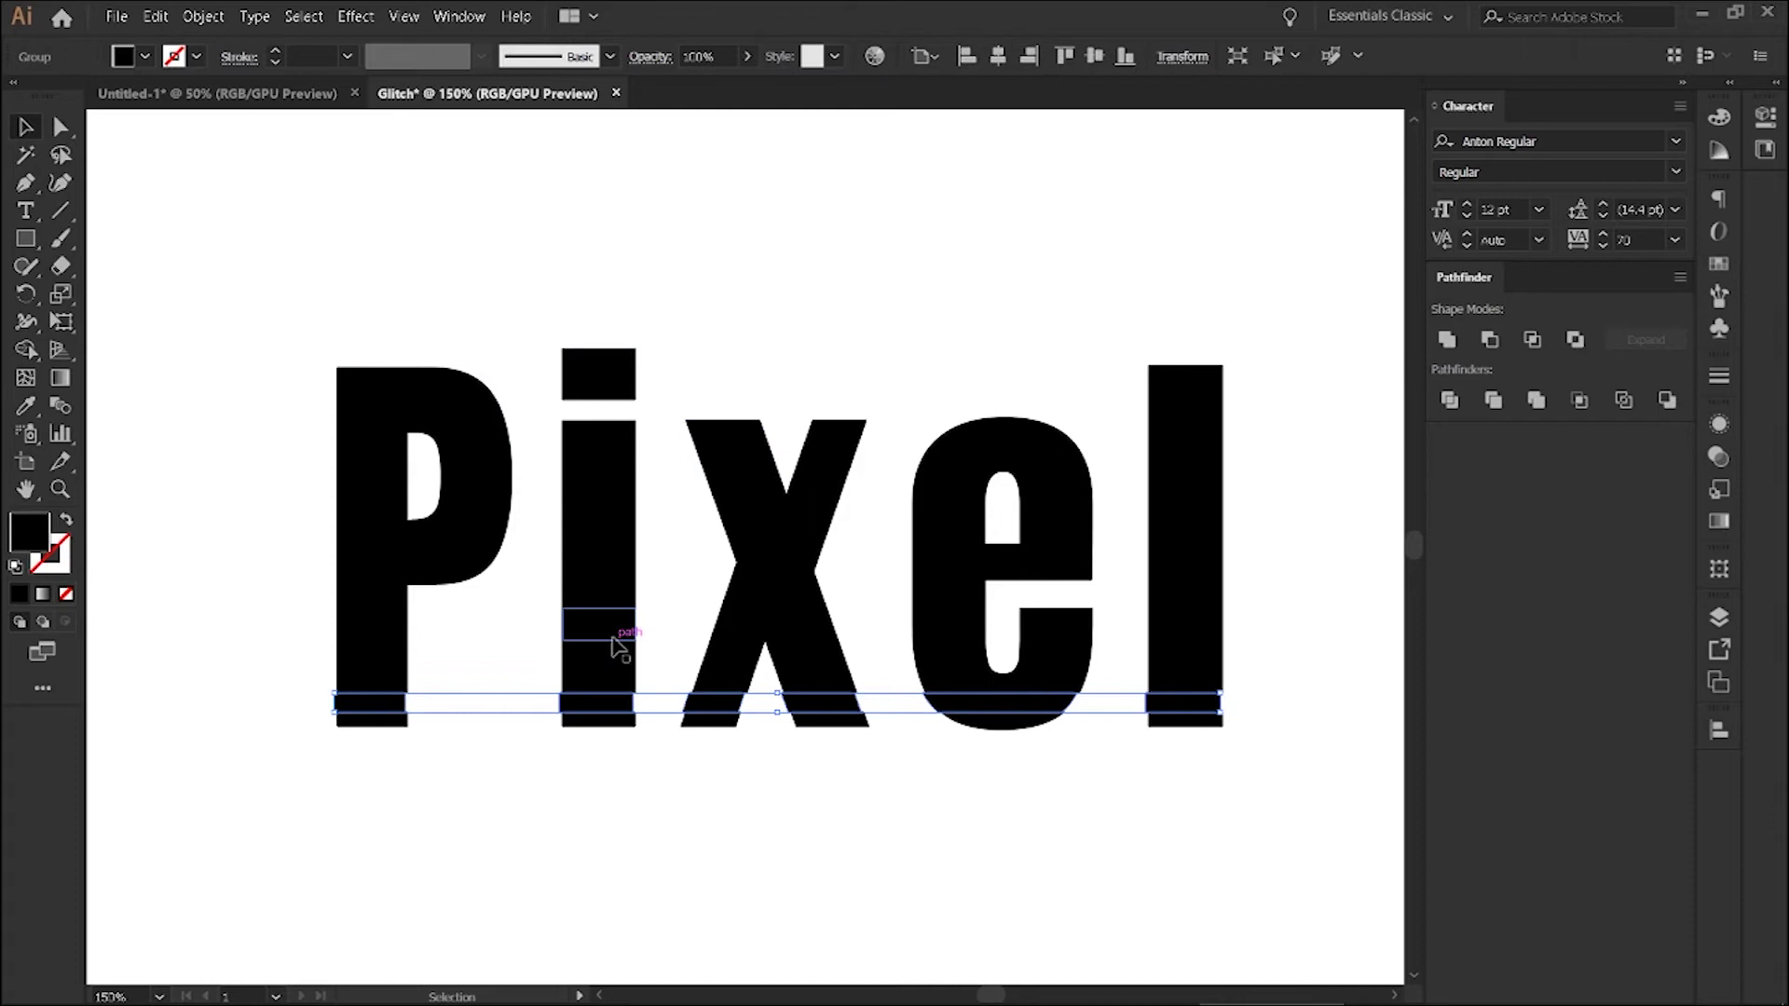
key("Left")
key("Left")
key("Left")
left_click(619, 615)
key("Right")
key("Right")
key("Right")
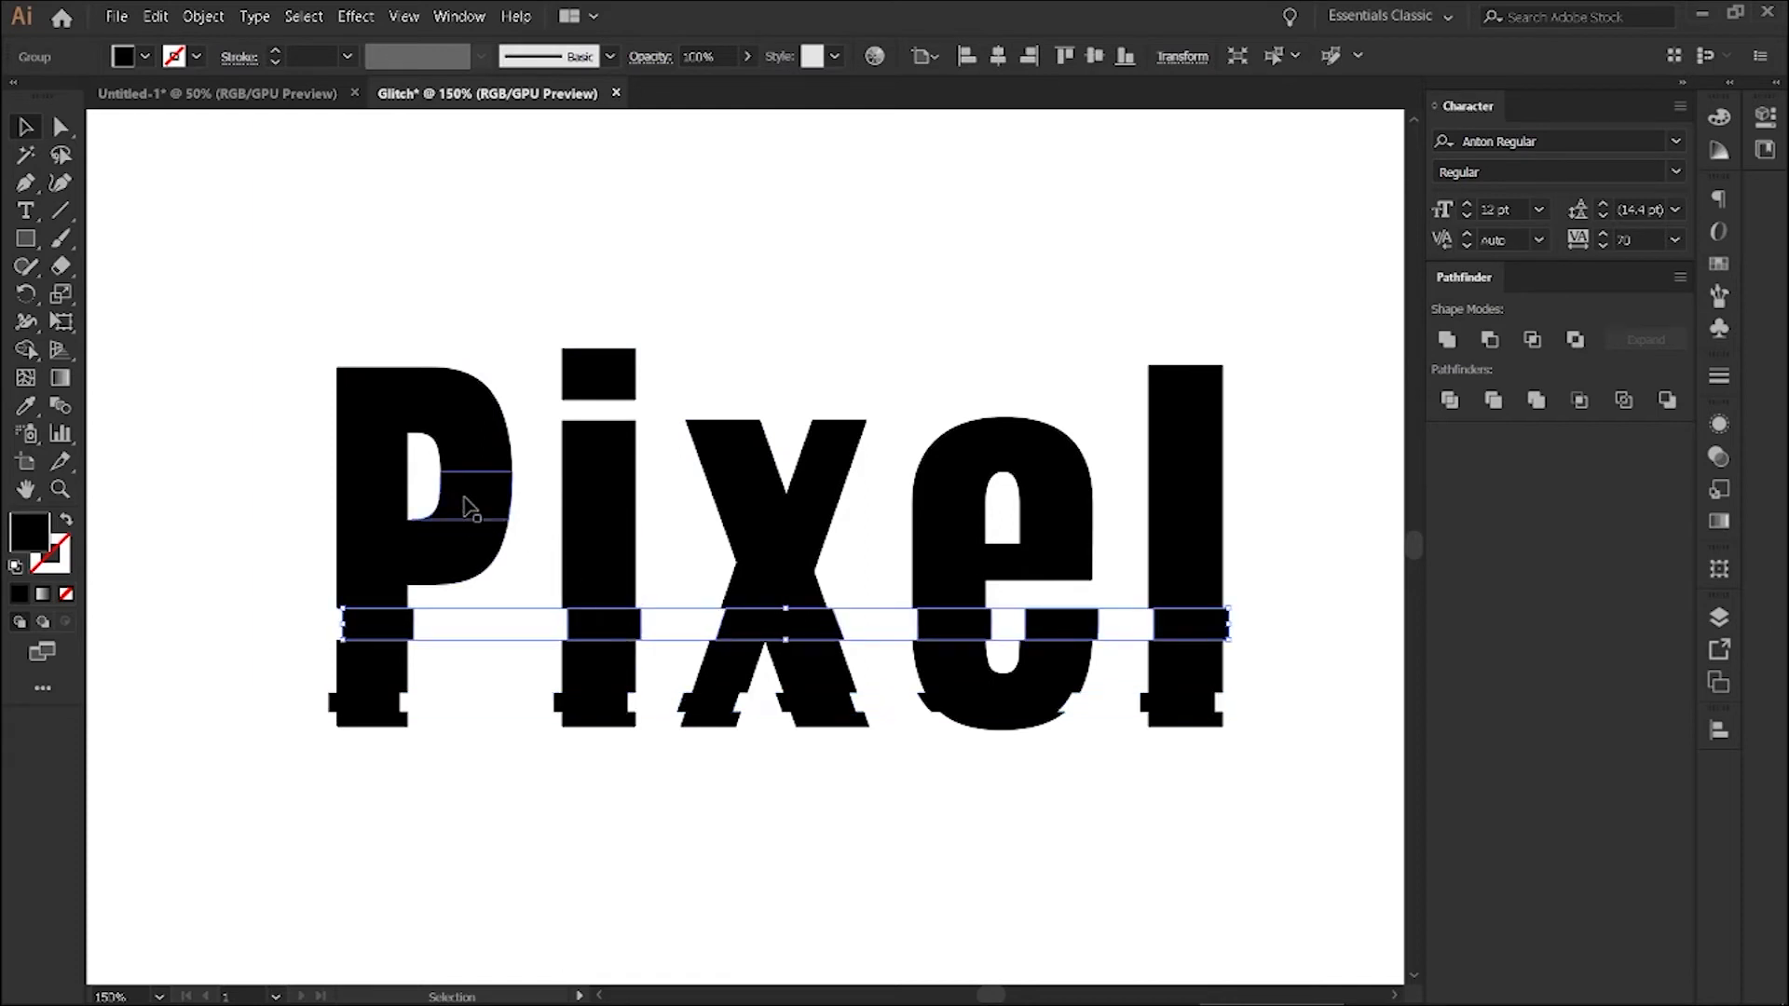
left_click(468, 511)
key("Left")
key("Left")
key("Left")
key("Left")
key("Left")
Select and deselect the top and middle strip groups to review the slices.
left_click(590, 371)
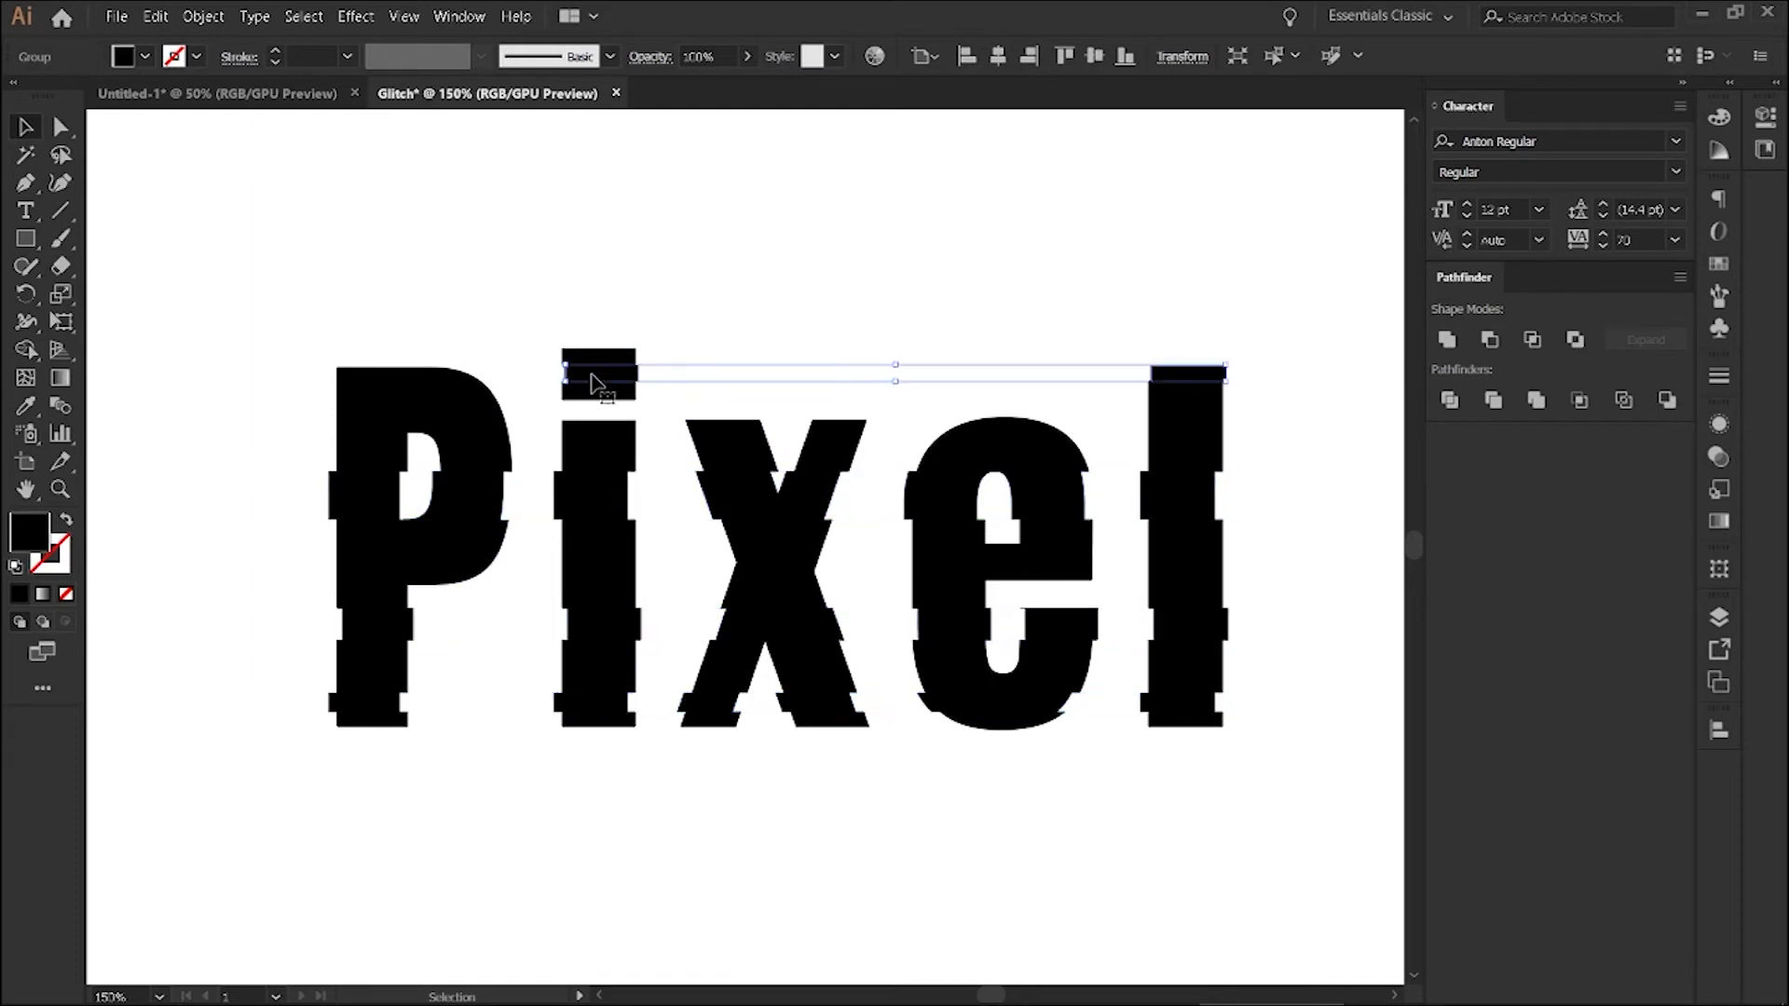
left_click(577, 285)
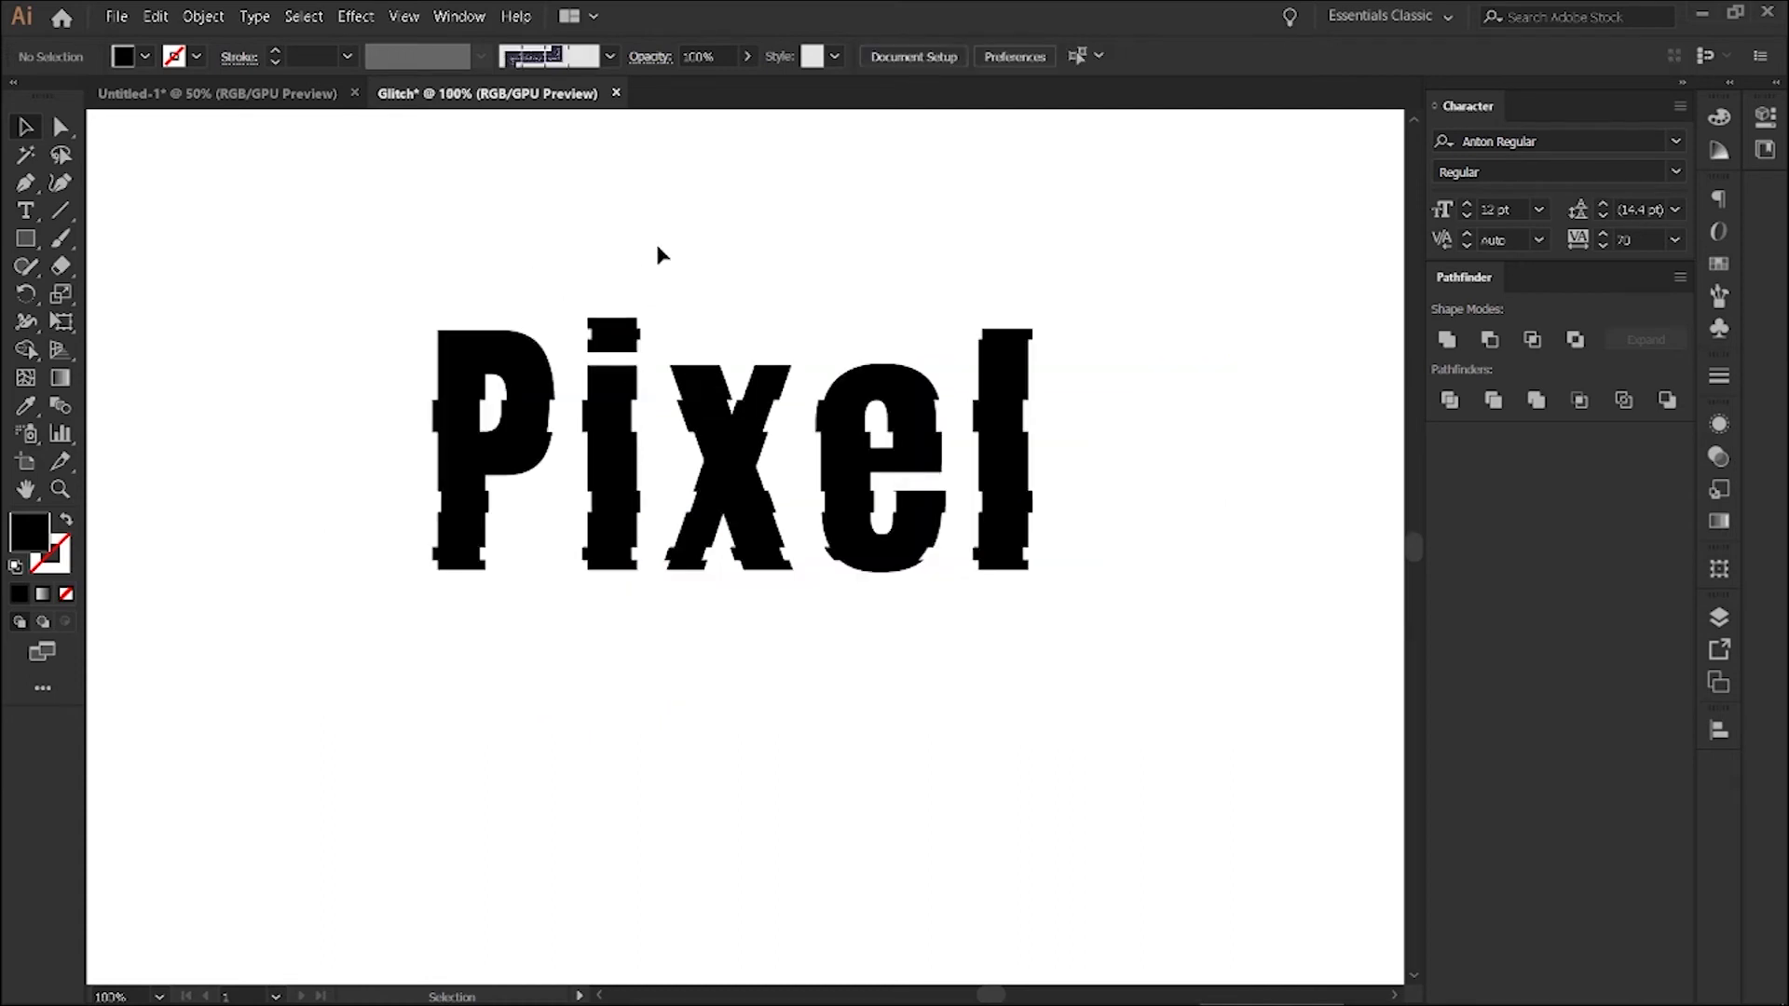
left_click(738, 468)
left_click(668, 295)
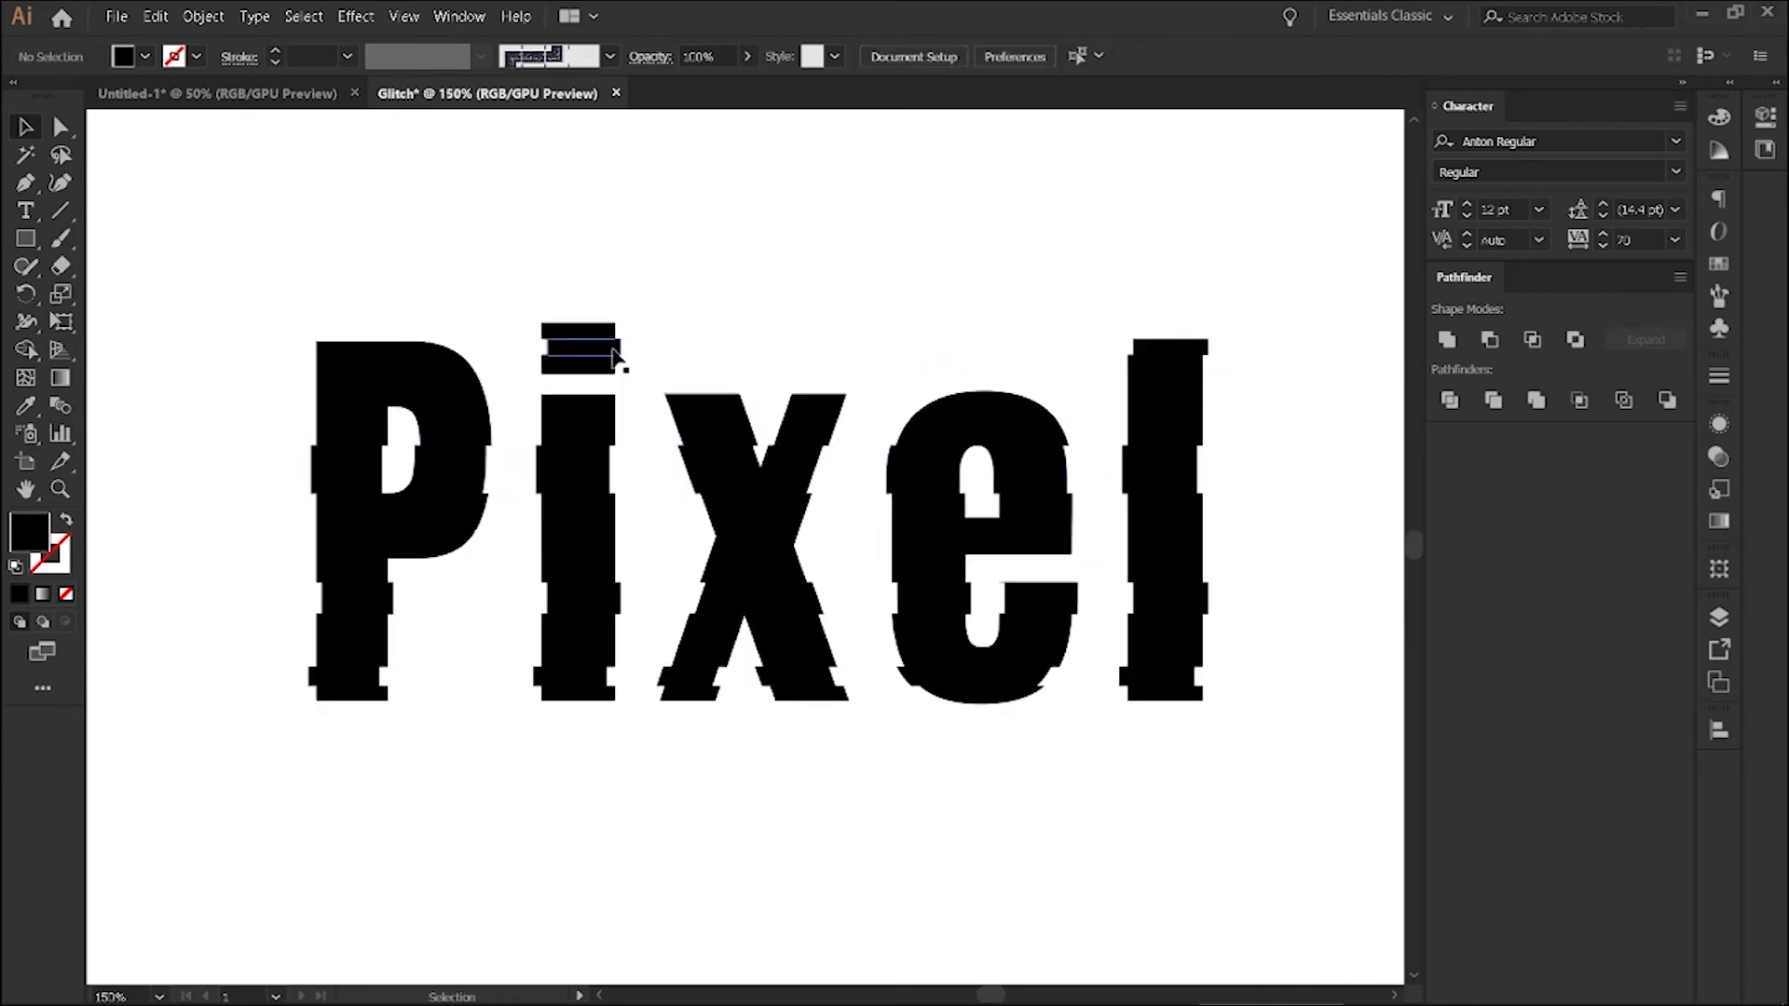
left_click(591, 349)
Check the bottom and lower-middle strip groups, then deselect to review the glitched slices.
left_click(654, 559)
left_click(594, 686)
left_click(630, 786)
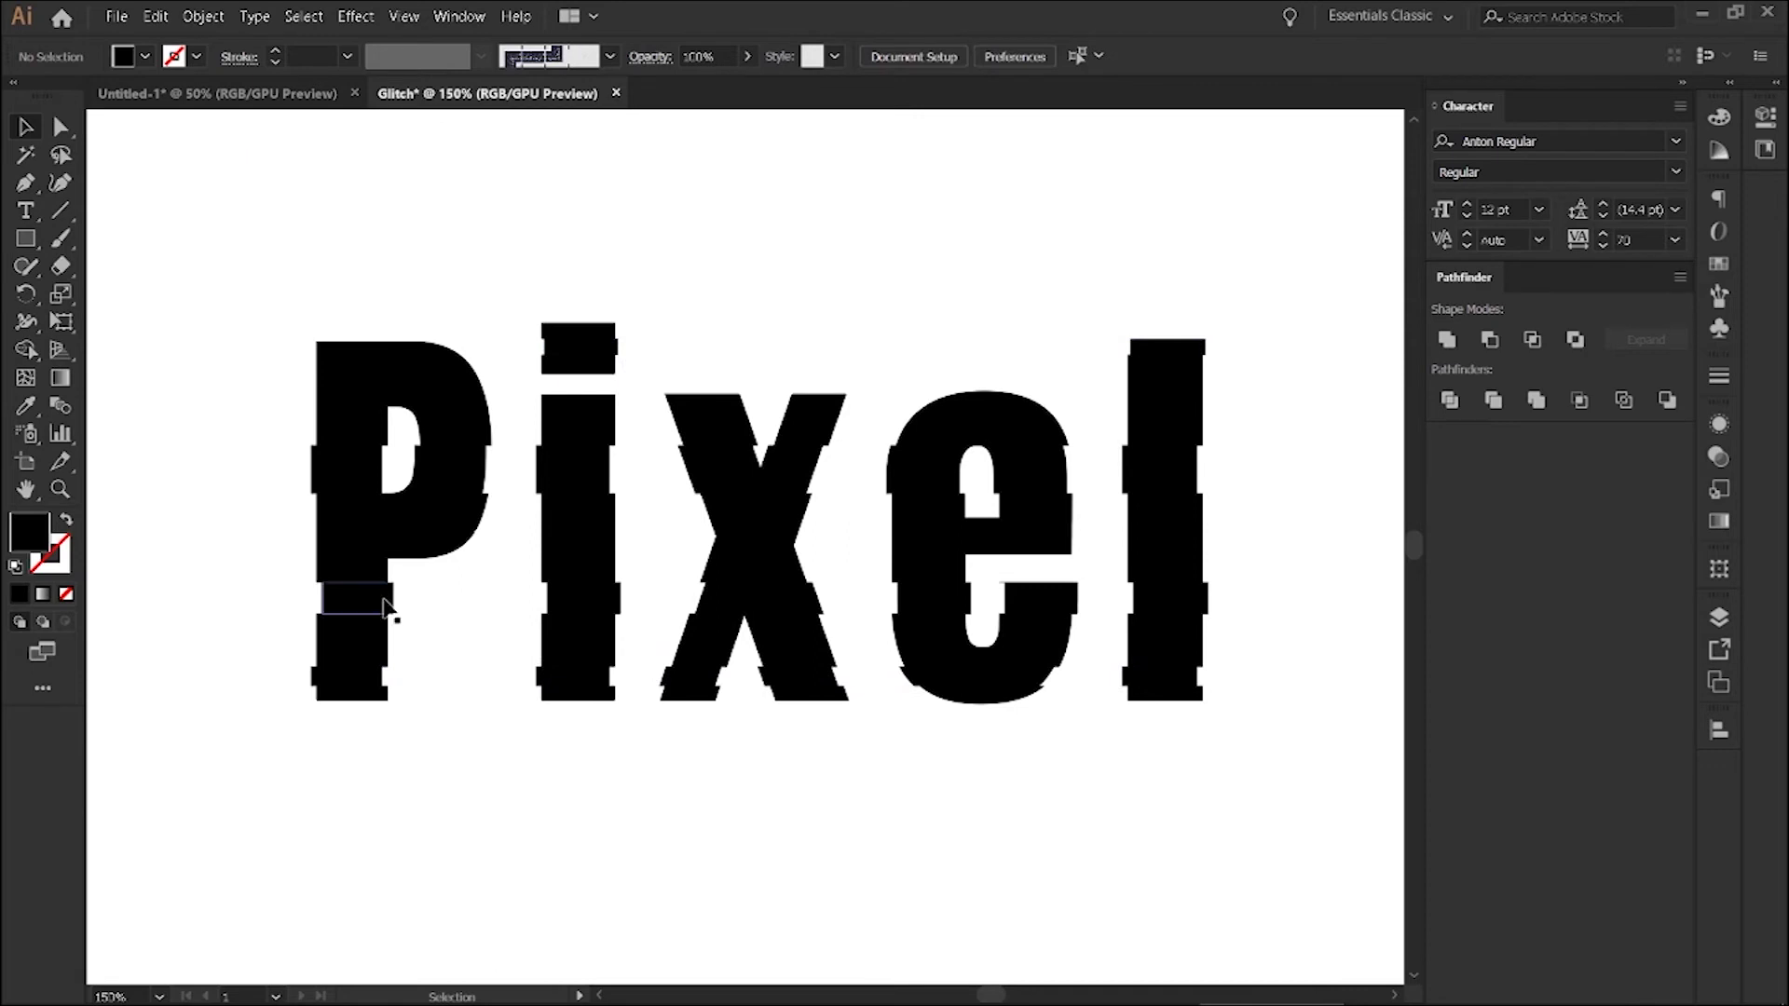
left_click(378, 683)
left_click(395, 601)
left_click(234, 423)
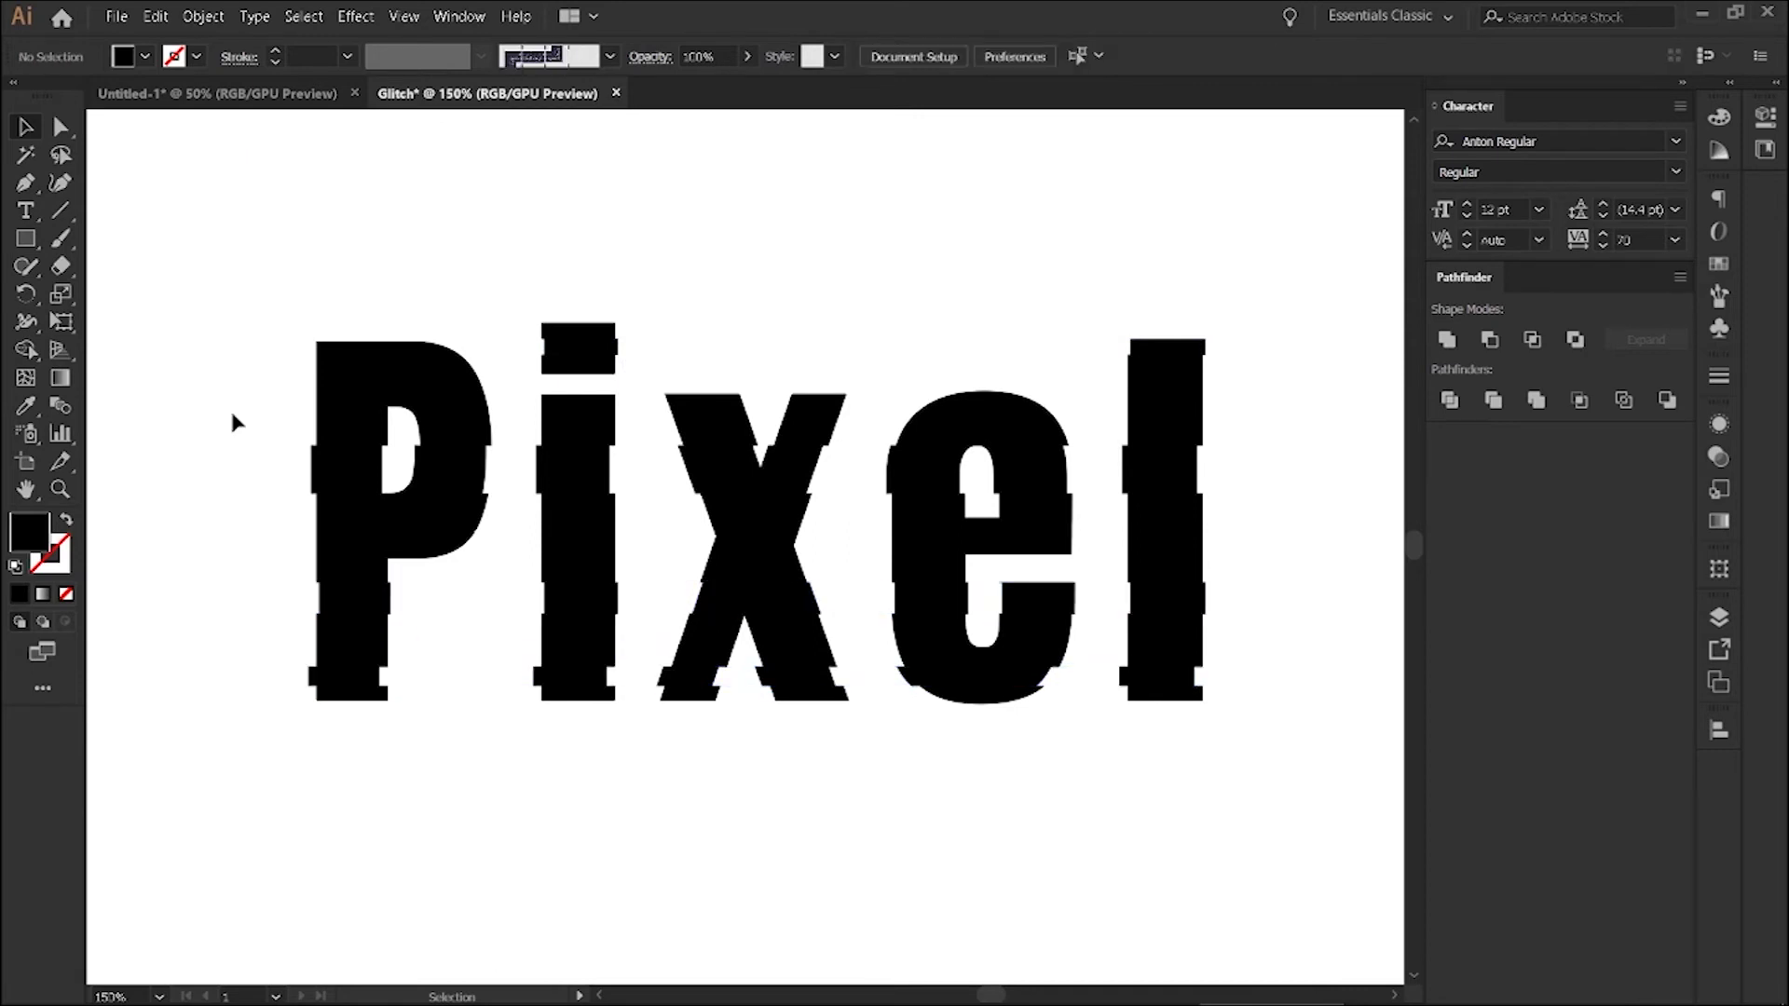
left_click(359, 591)
left_click(327, 236)
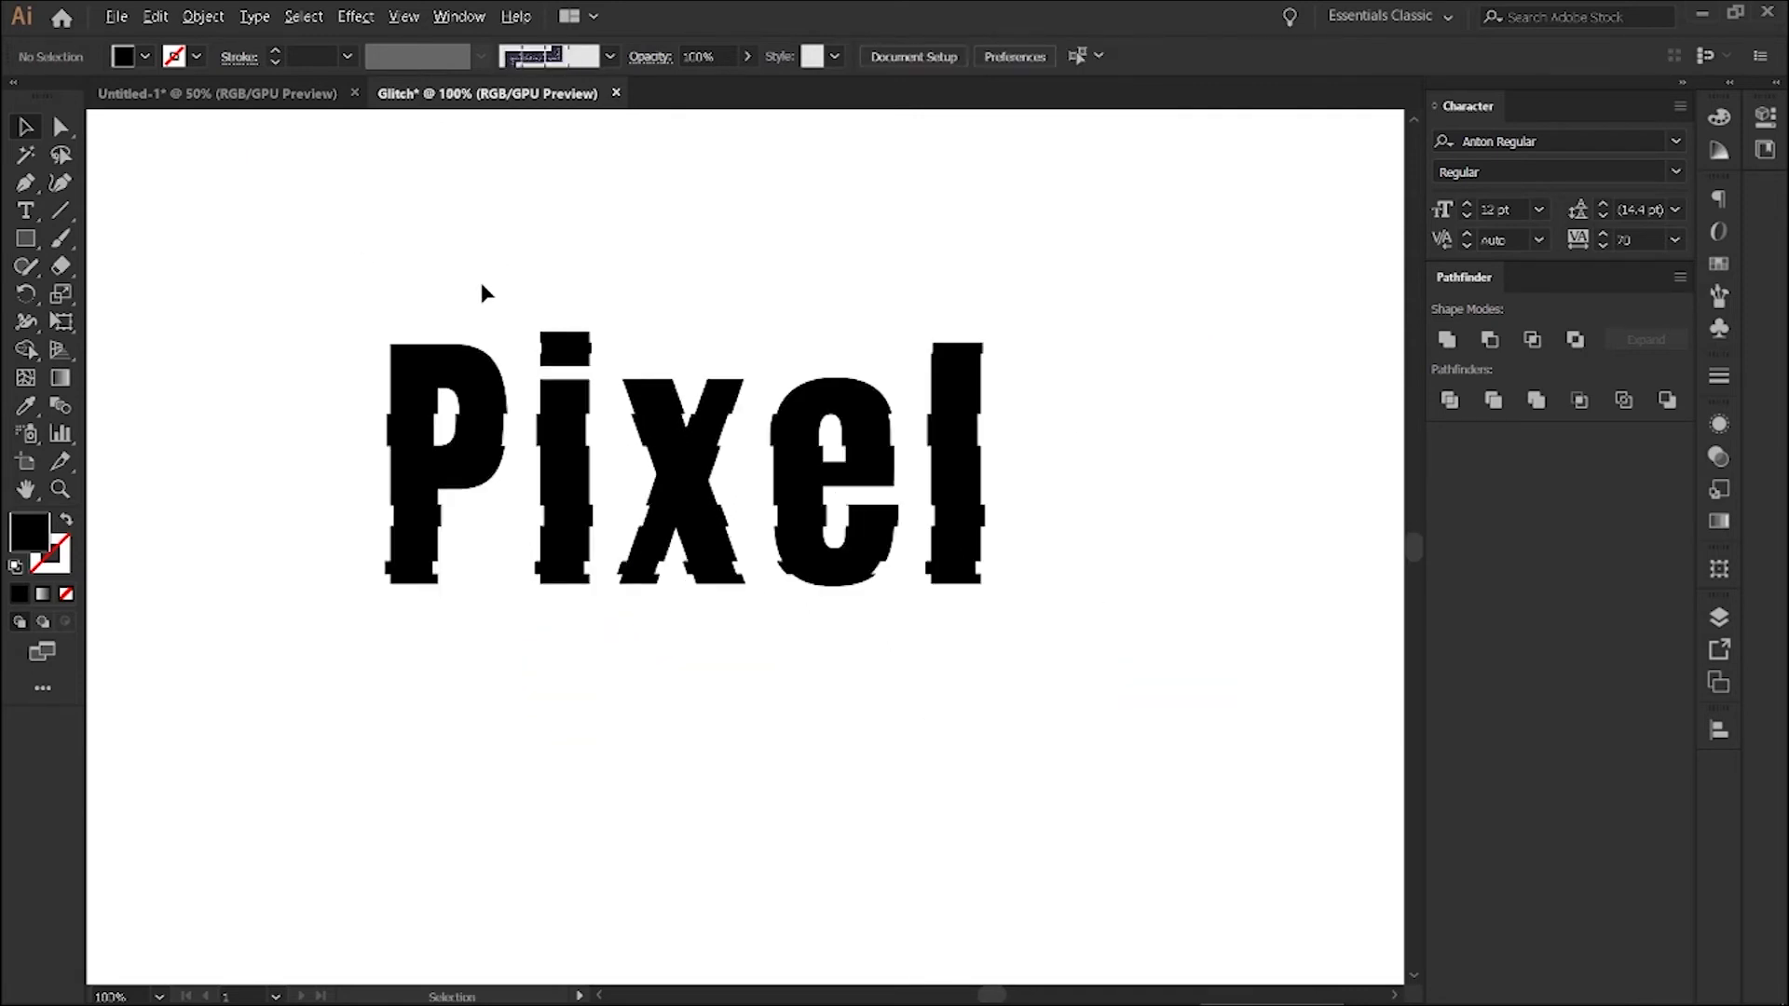
Marquee-select every Pixel slice, group them via the context menu, then reselect the group.
mouse_move(243, 299)
left_mouse_down()
mouse_move(709, 532)
mouse_move(1249, 760)
left_mouse_up()
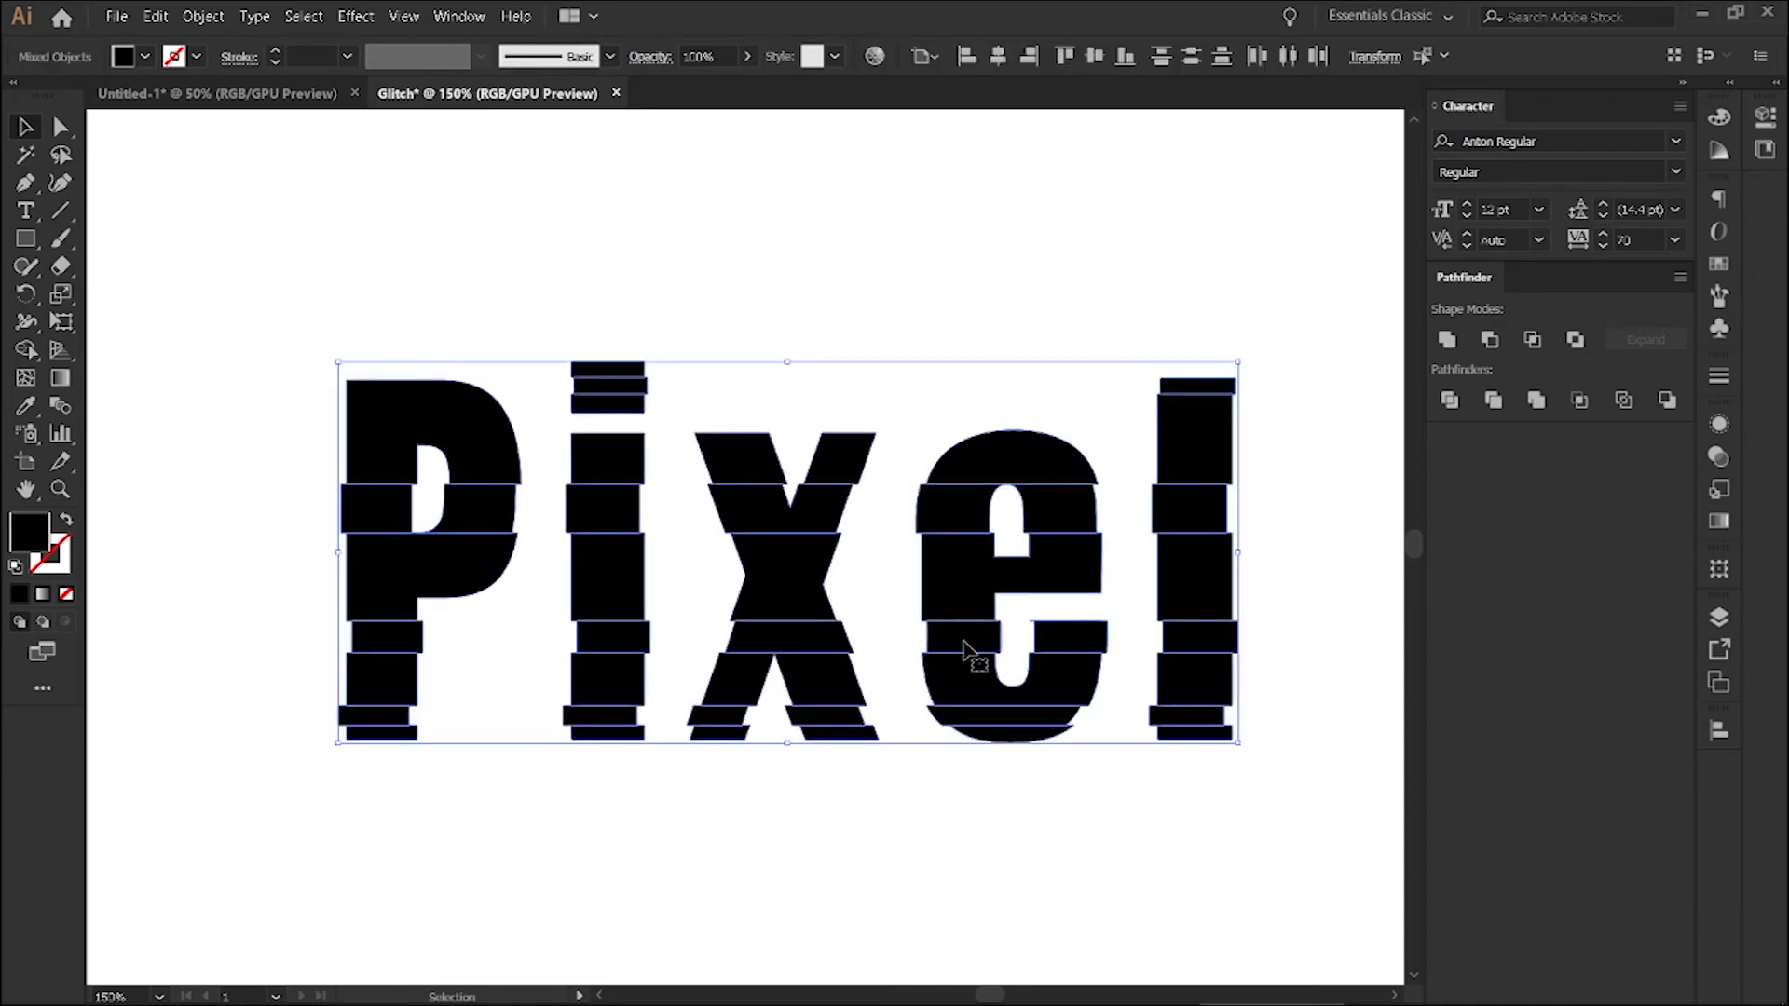
right_click(791, 558)
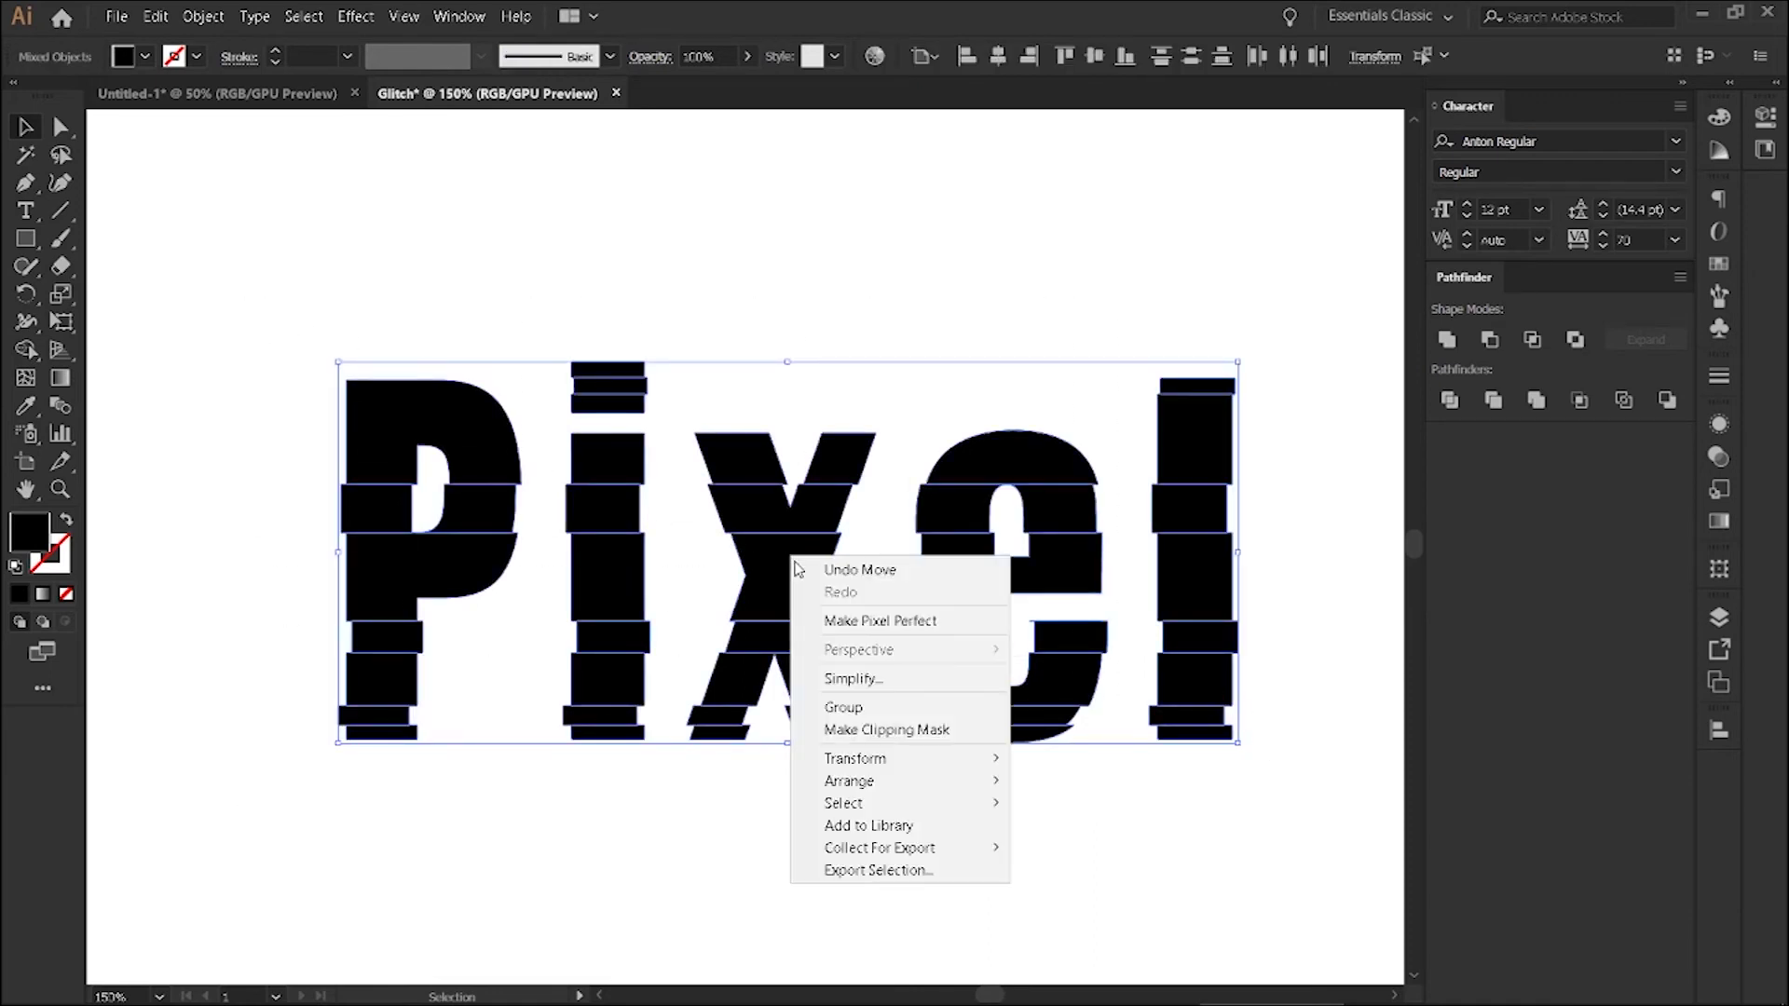
left_click(884, 708)
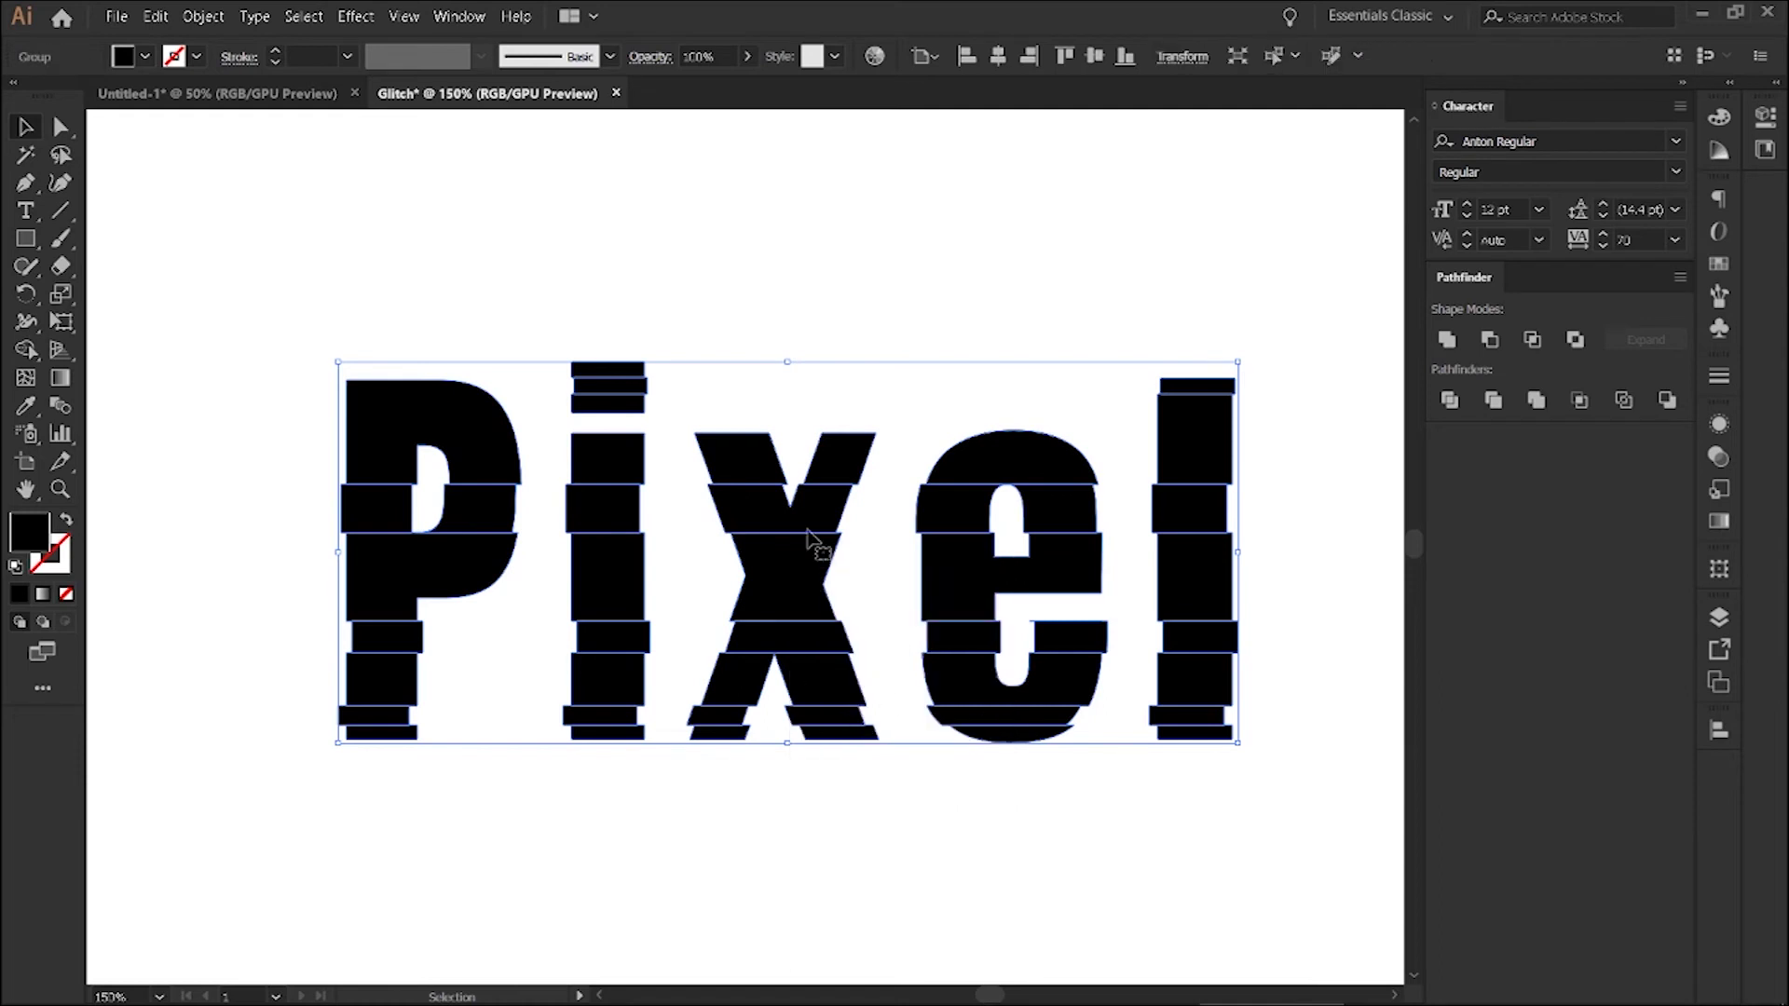
left_click(758, 291)
left_click_drag(778, 321, 752, 312)
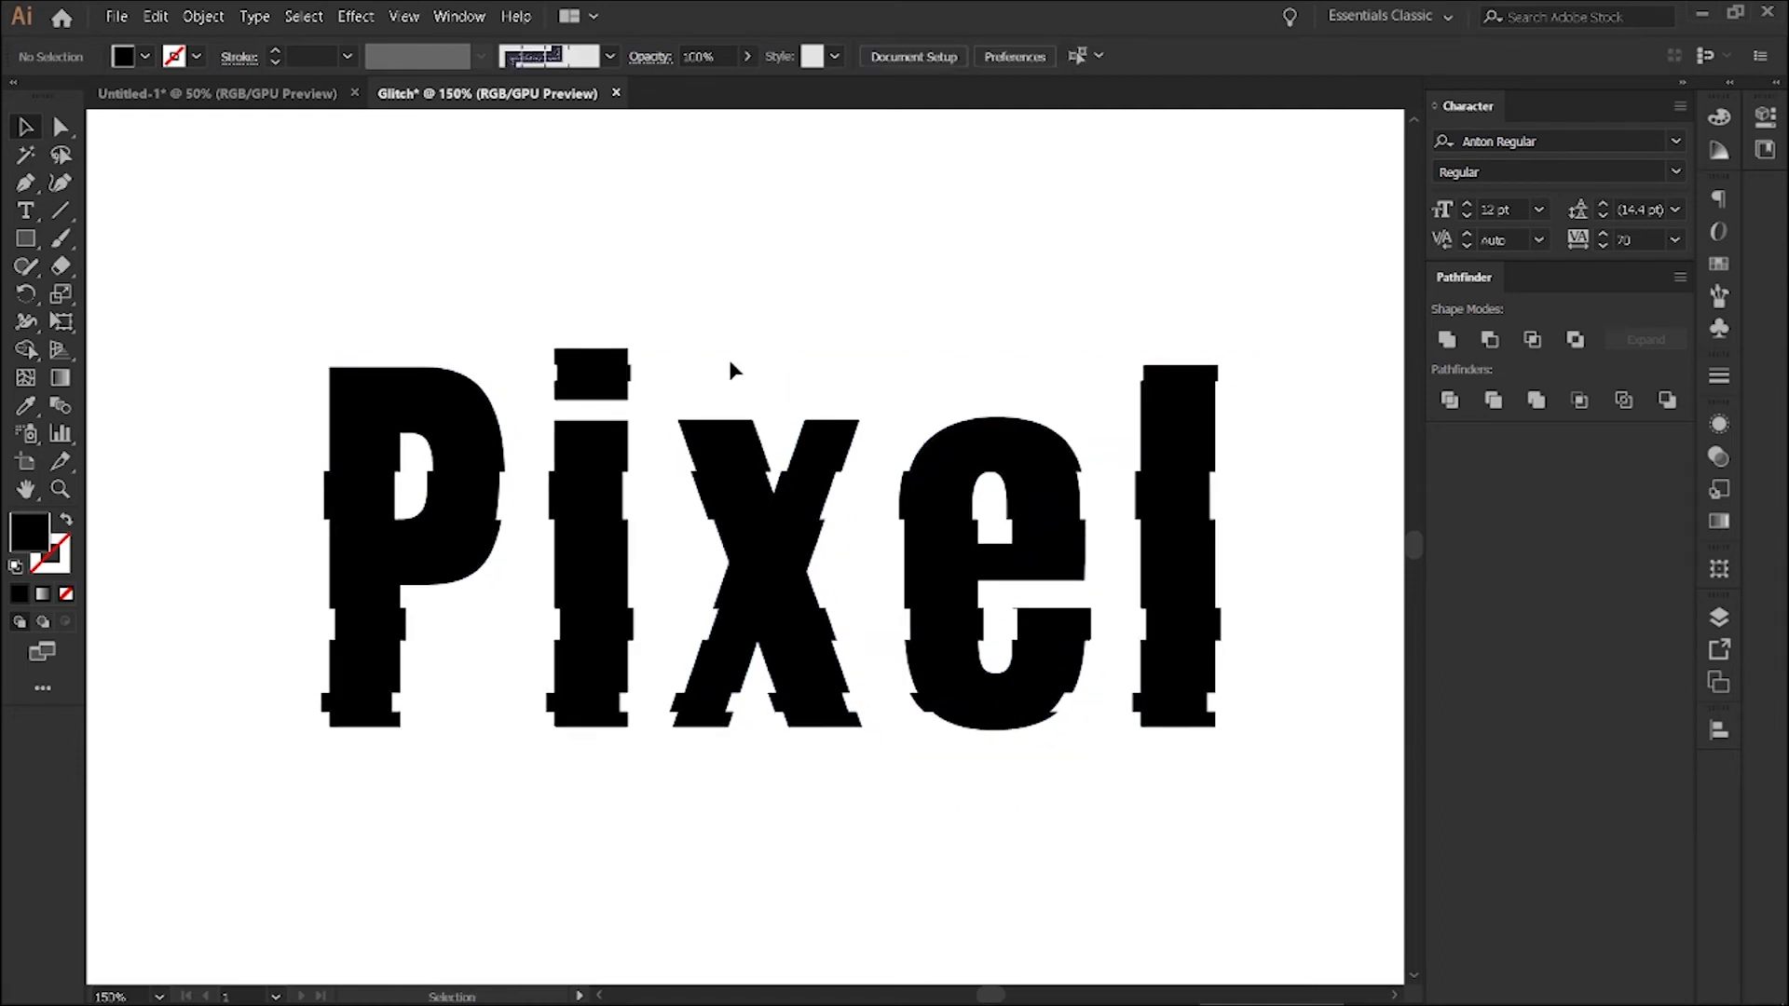
left_click(467, 427)
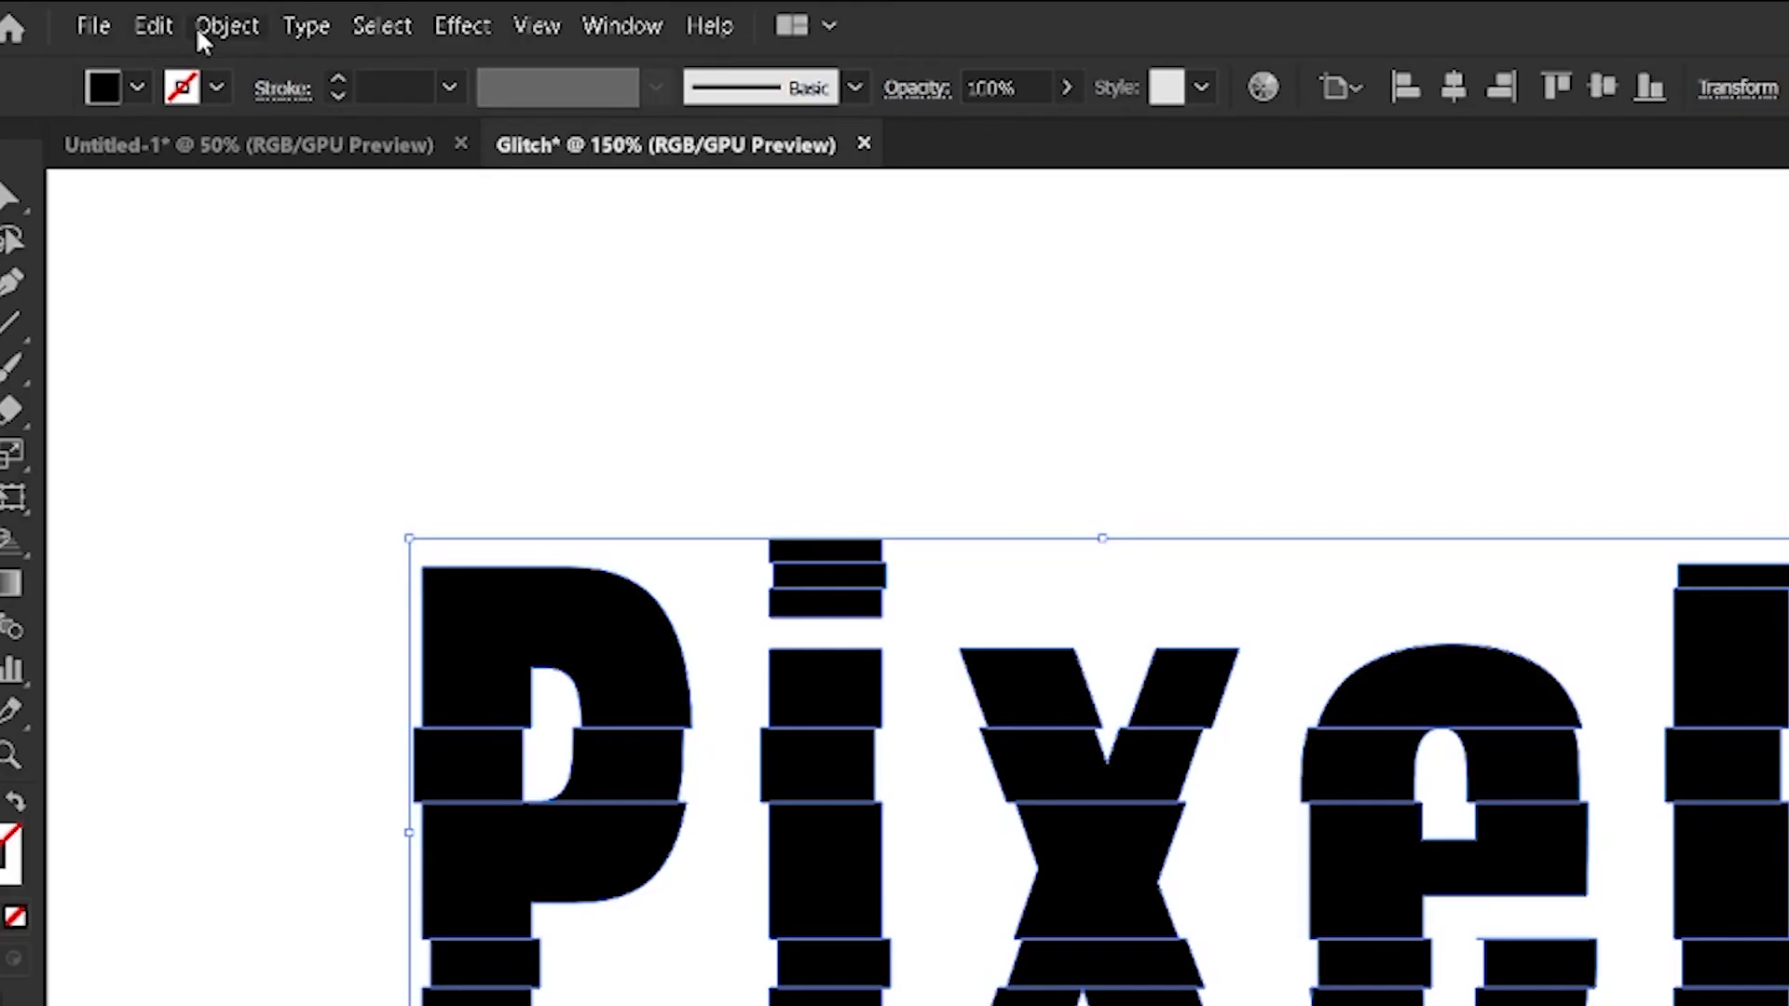
Copy the Pixel group, paste it in front, and nudge the copy two steps left.
left_click(155, 17)
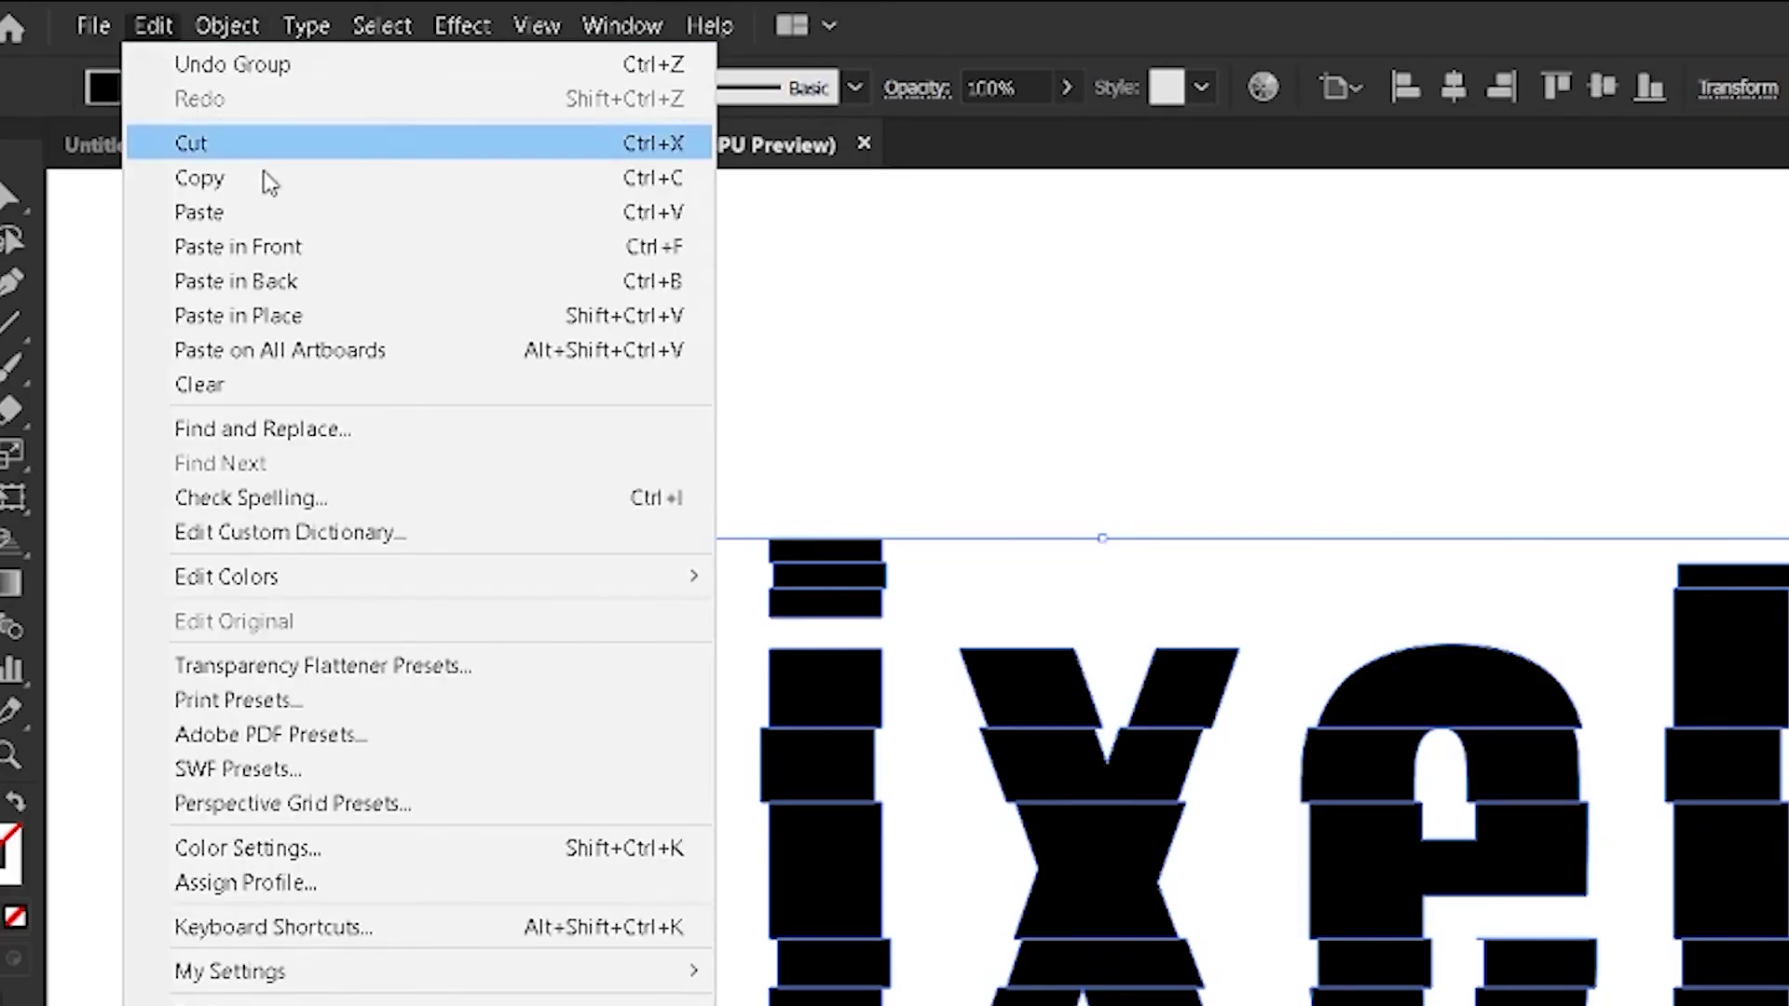
left_click(200, 178)
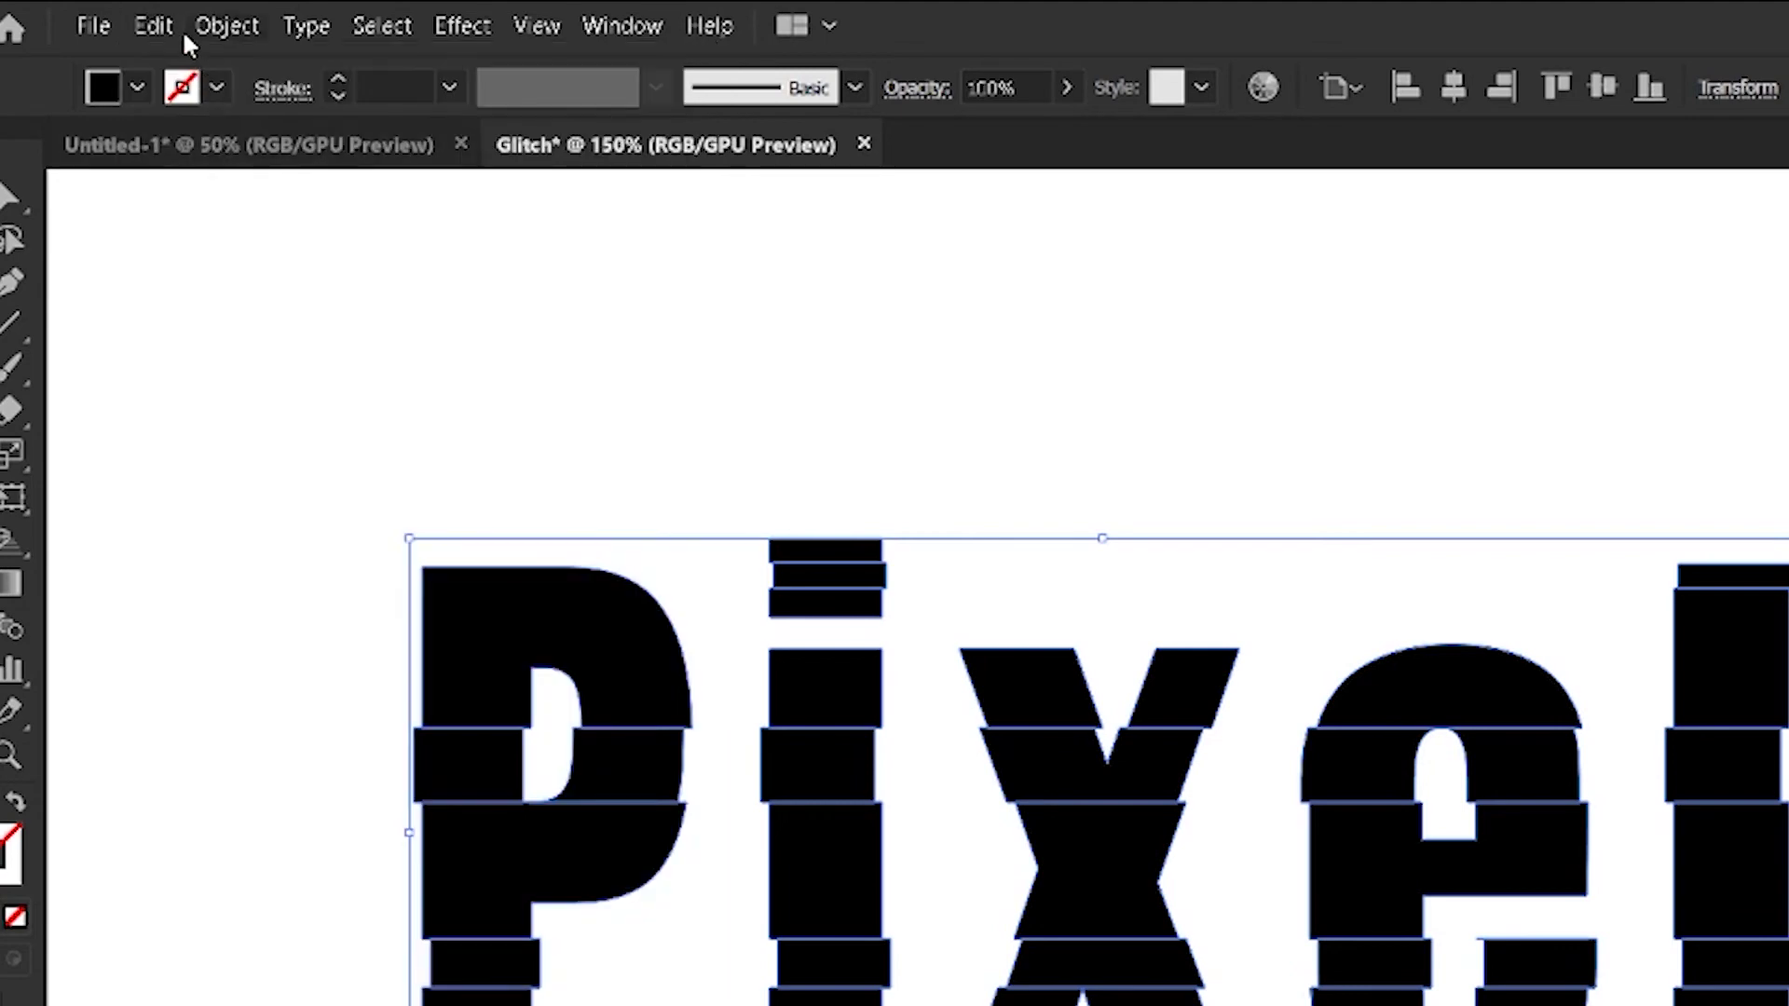
left_click(155, 25)
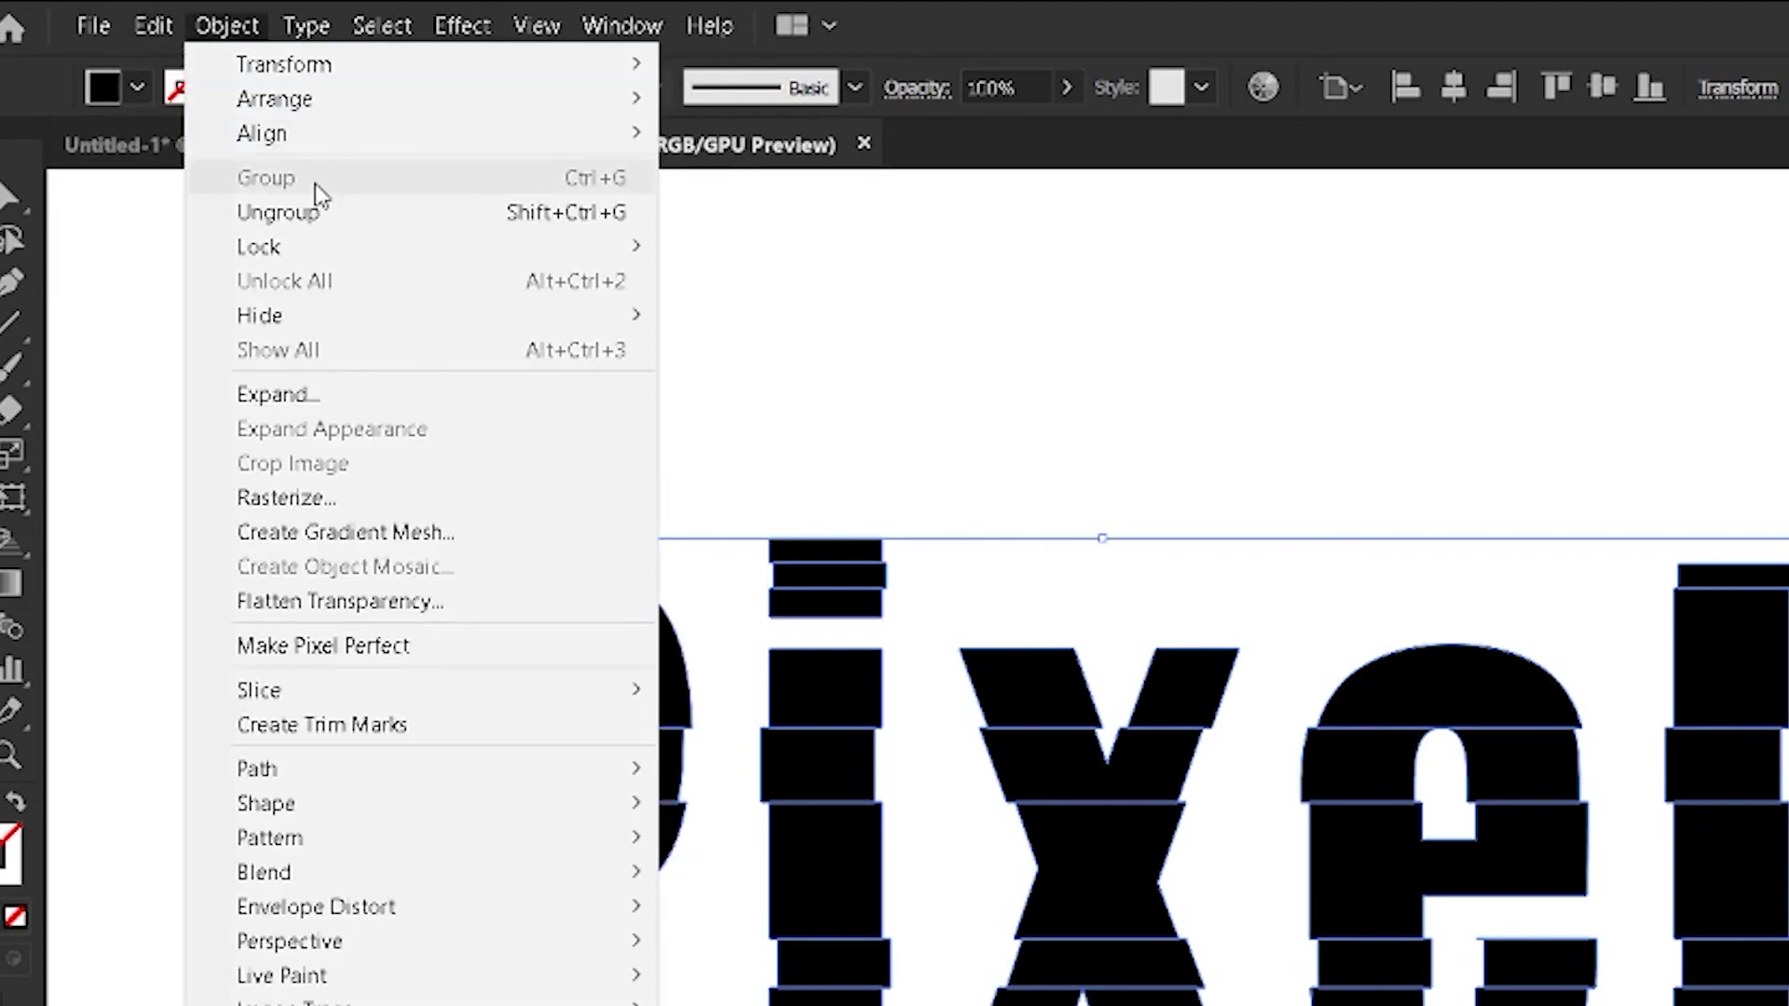
left_click(135, 22)
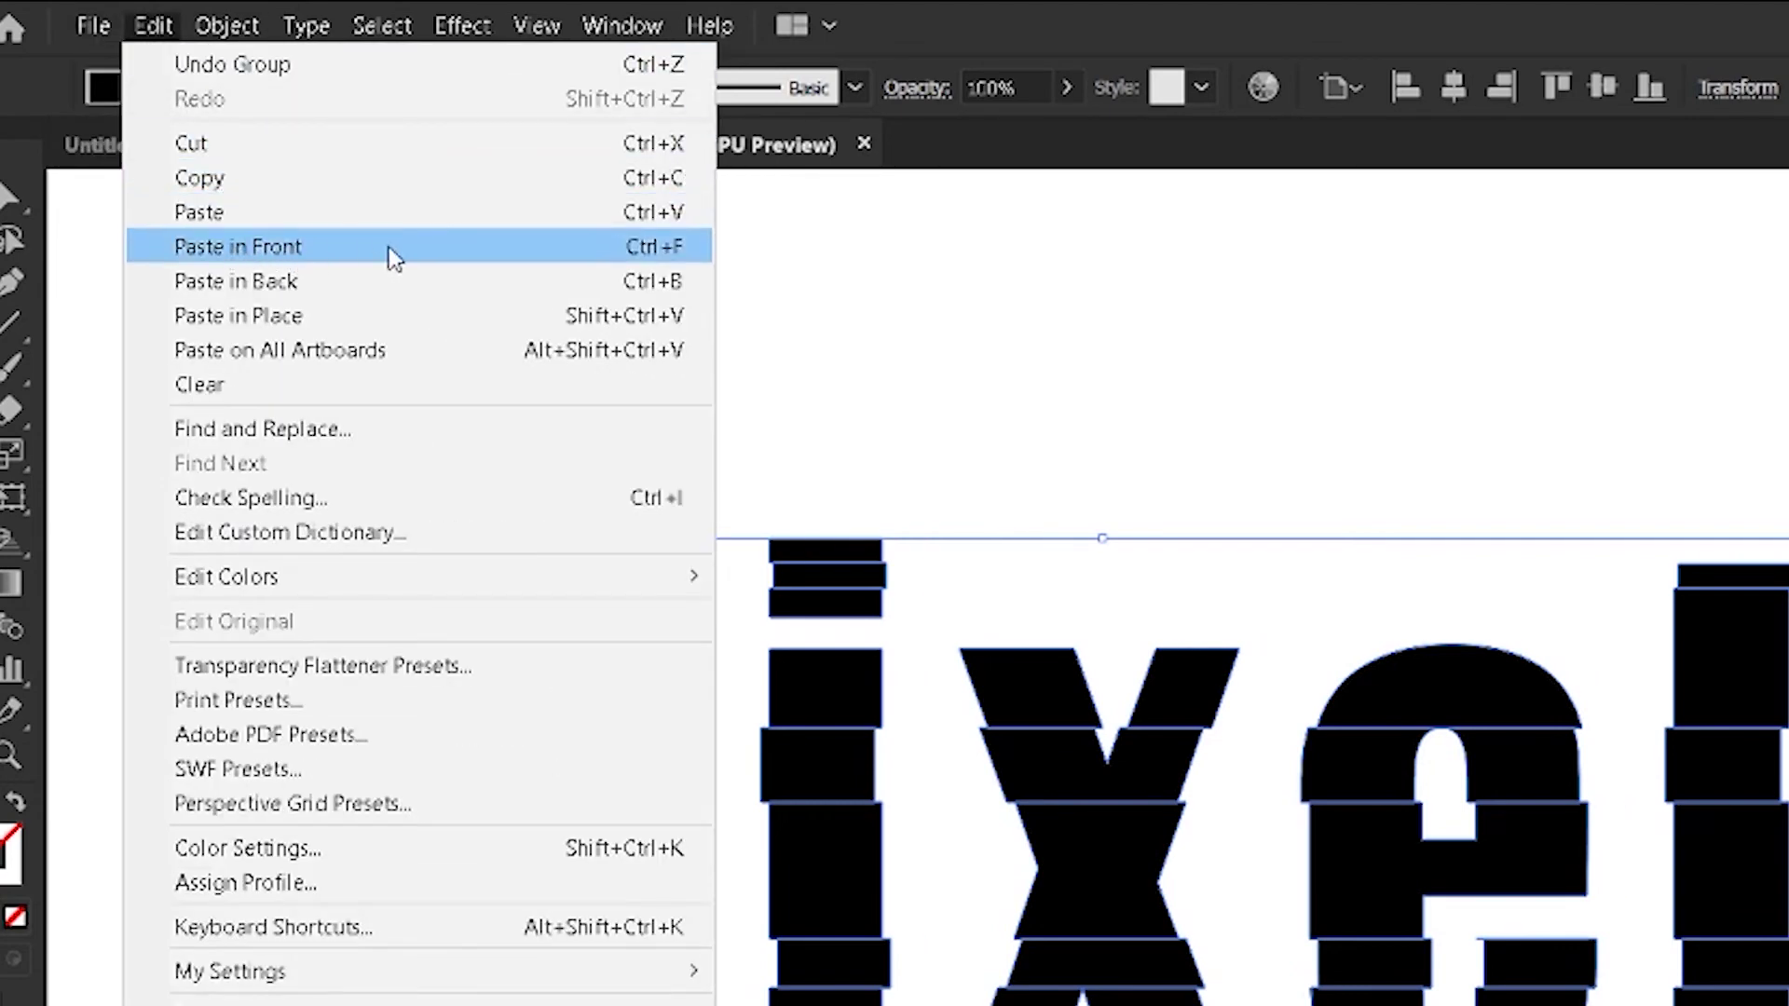
left_click(655, 259)
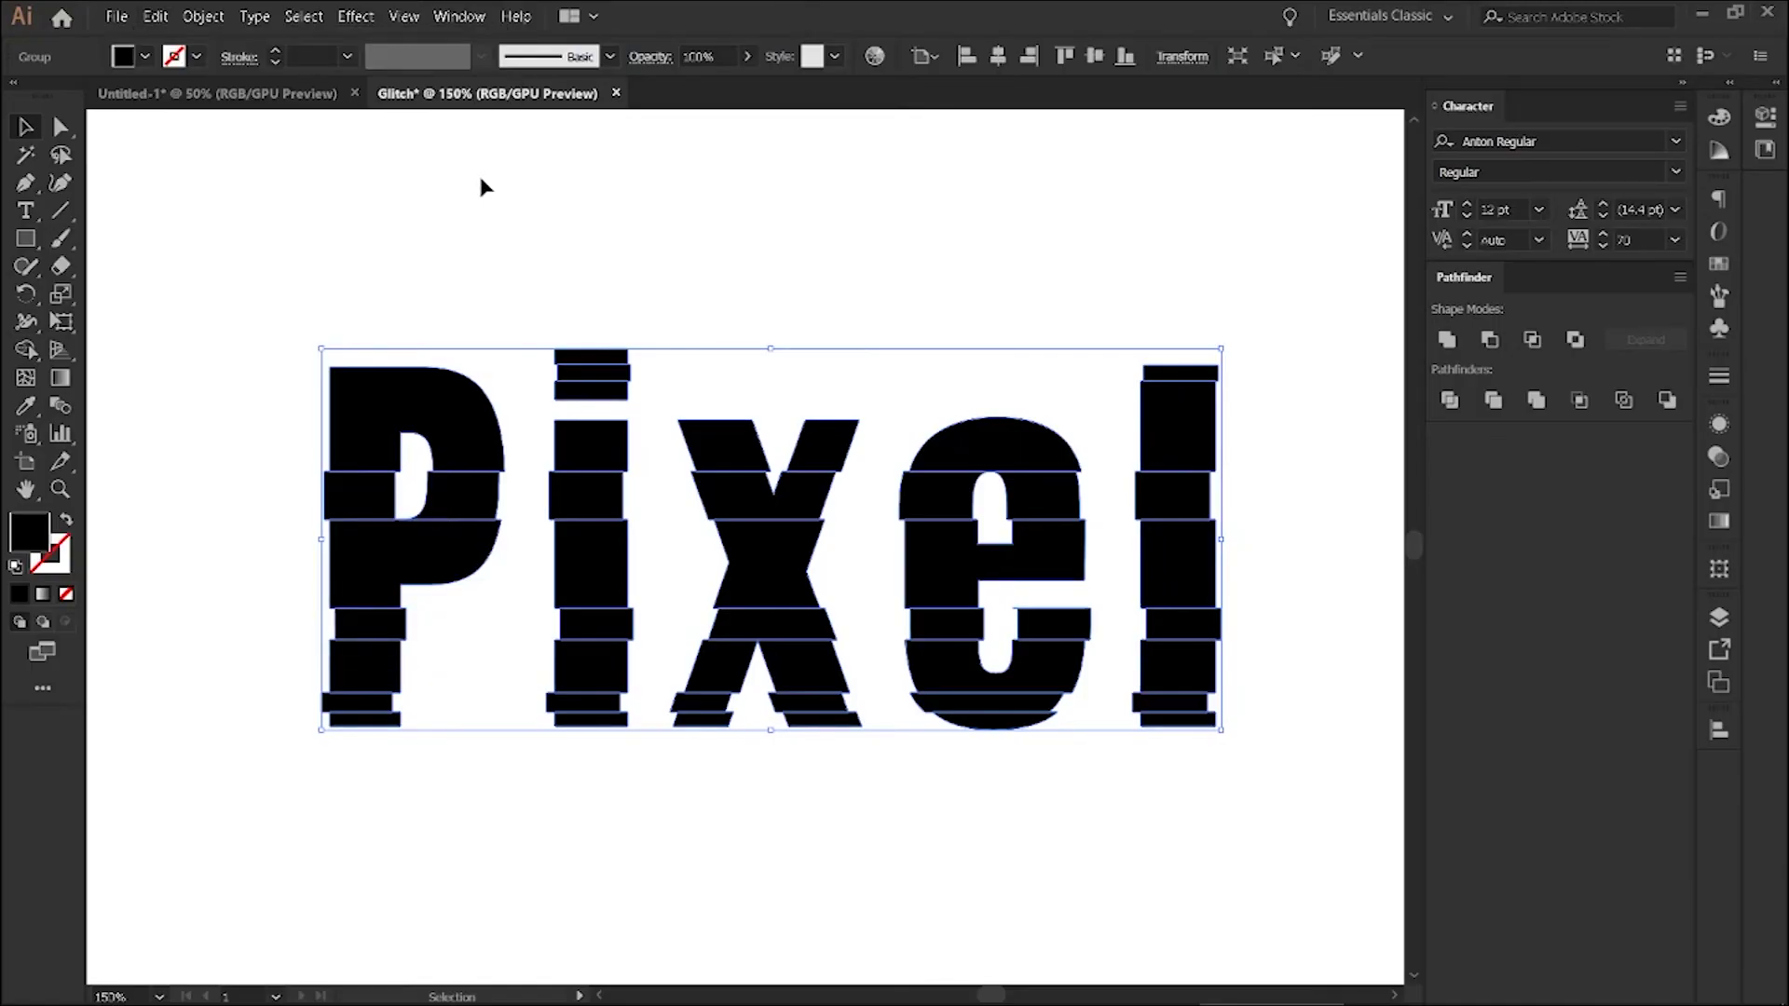
key("Left")
key("Left")
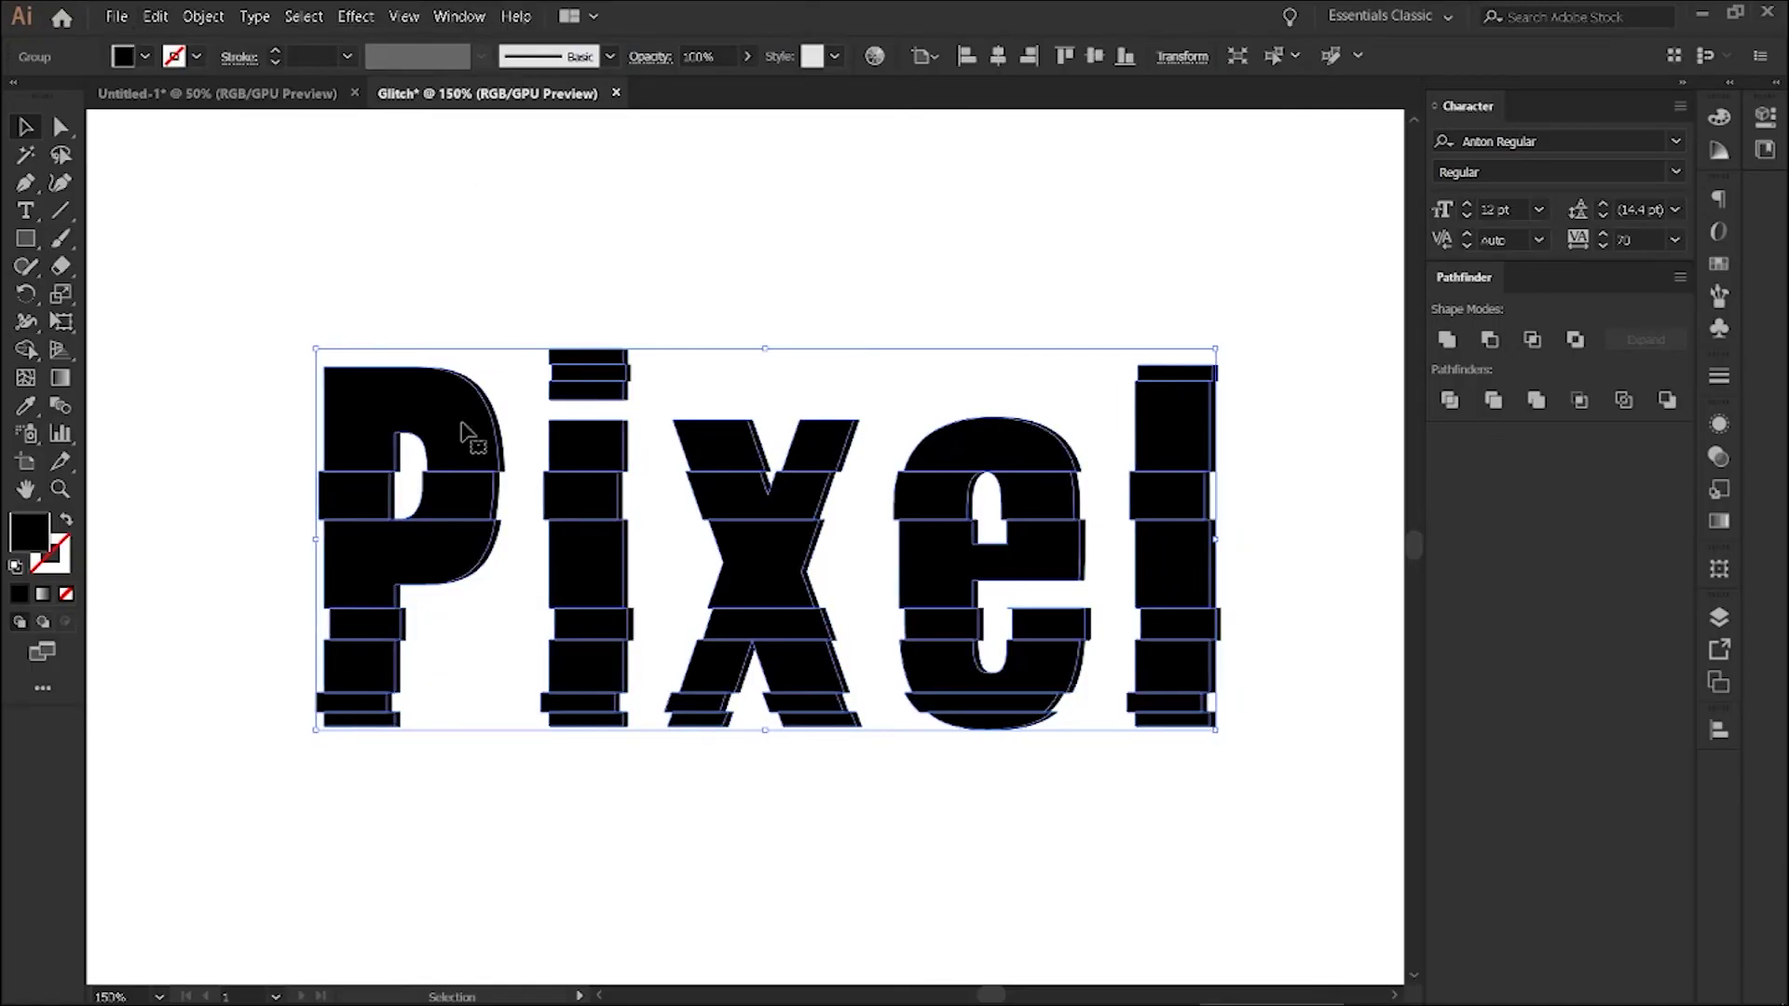
key("Left")
key("Left")
key("Left")
Send the left-shifted copy to the back and give it a bright blue fill.
right_click(379, 395)
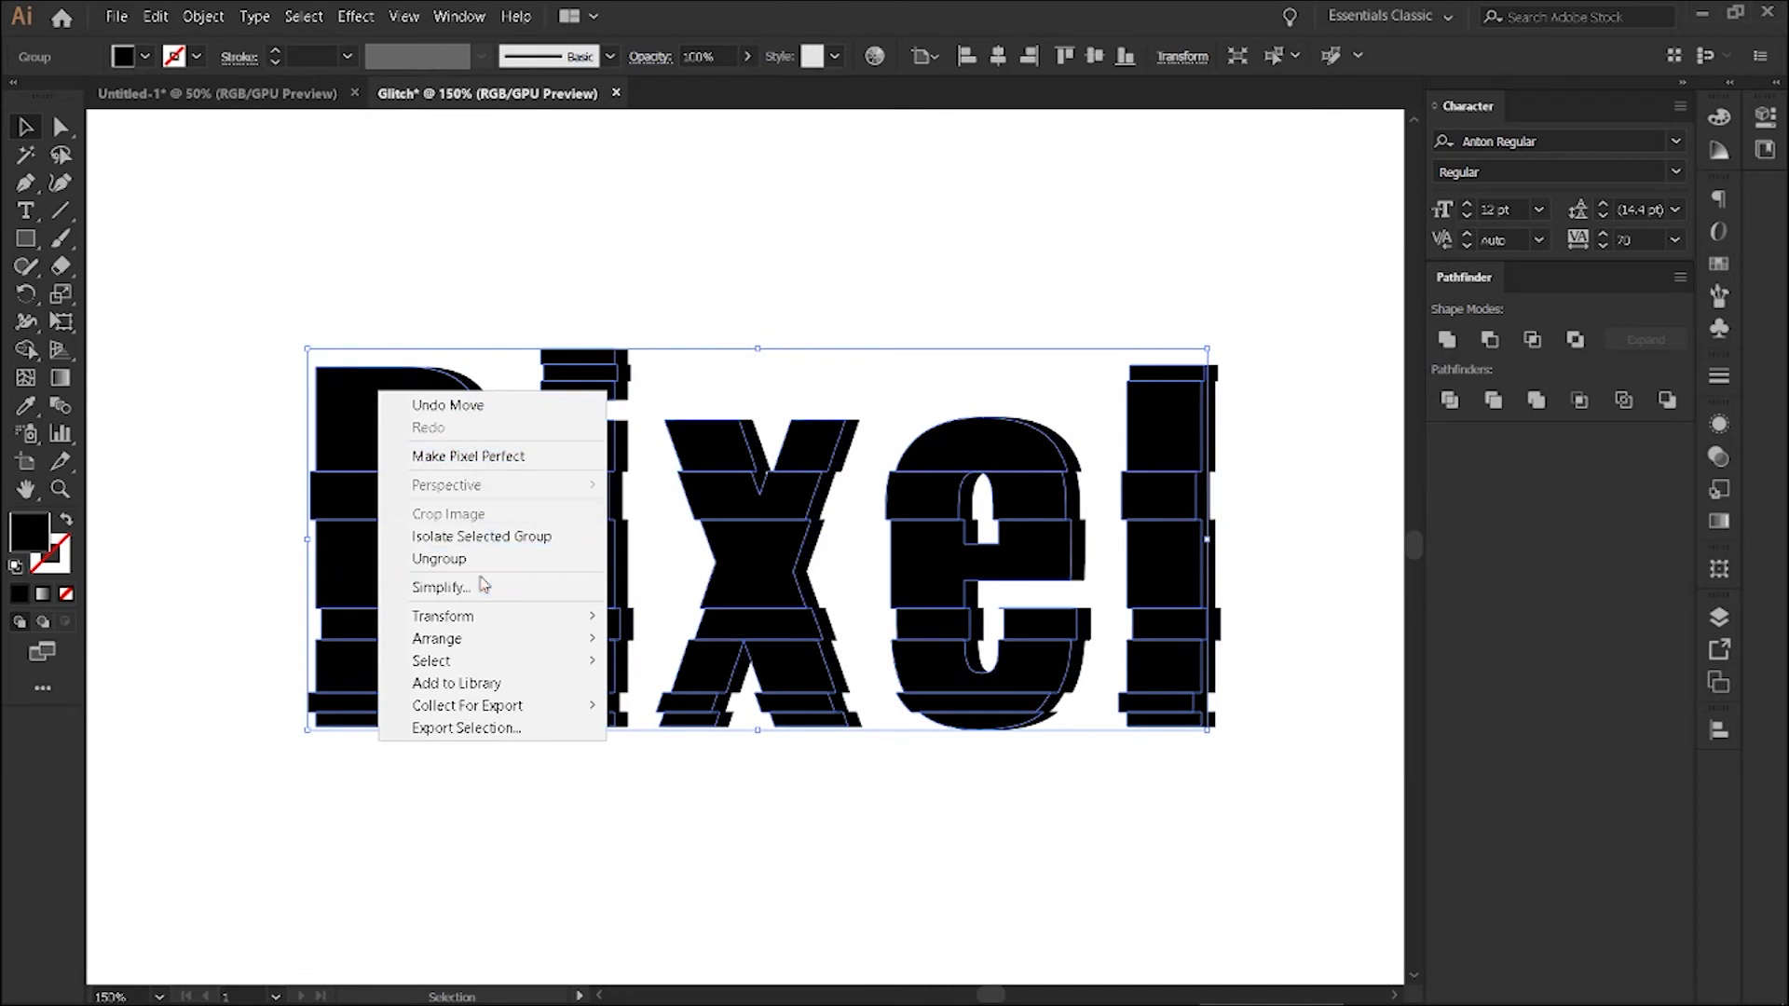
mouse_move(436, 640)
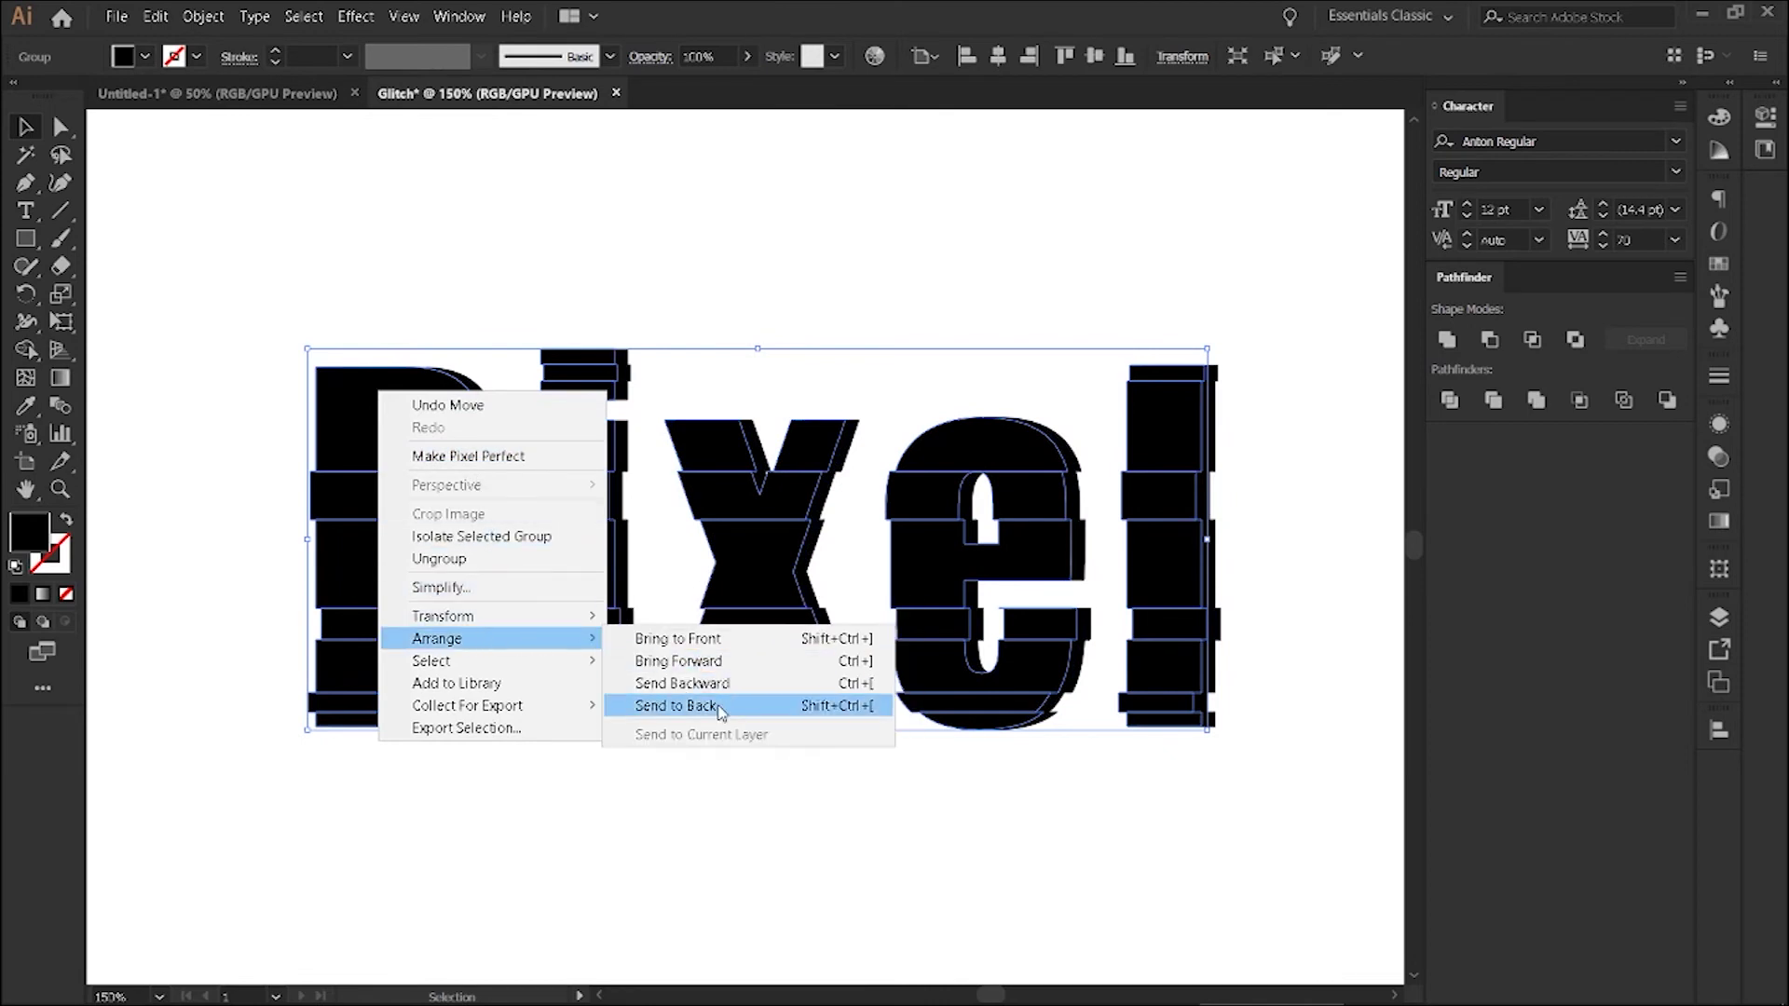
left_click(719, 705)
double_click(32, 538)
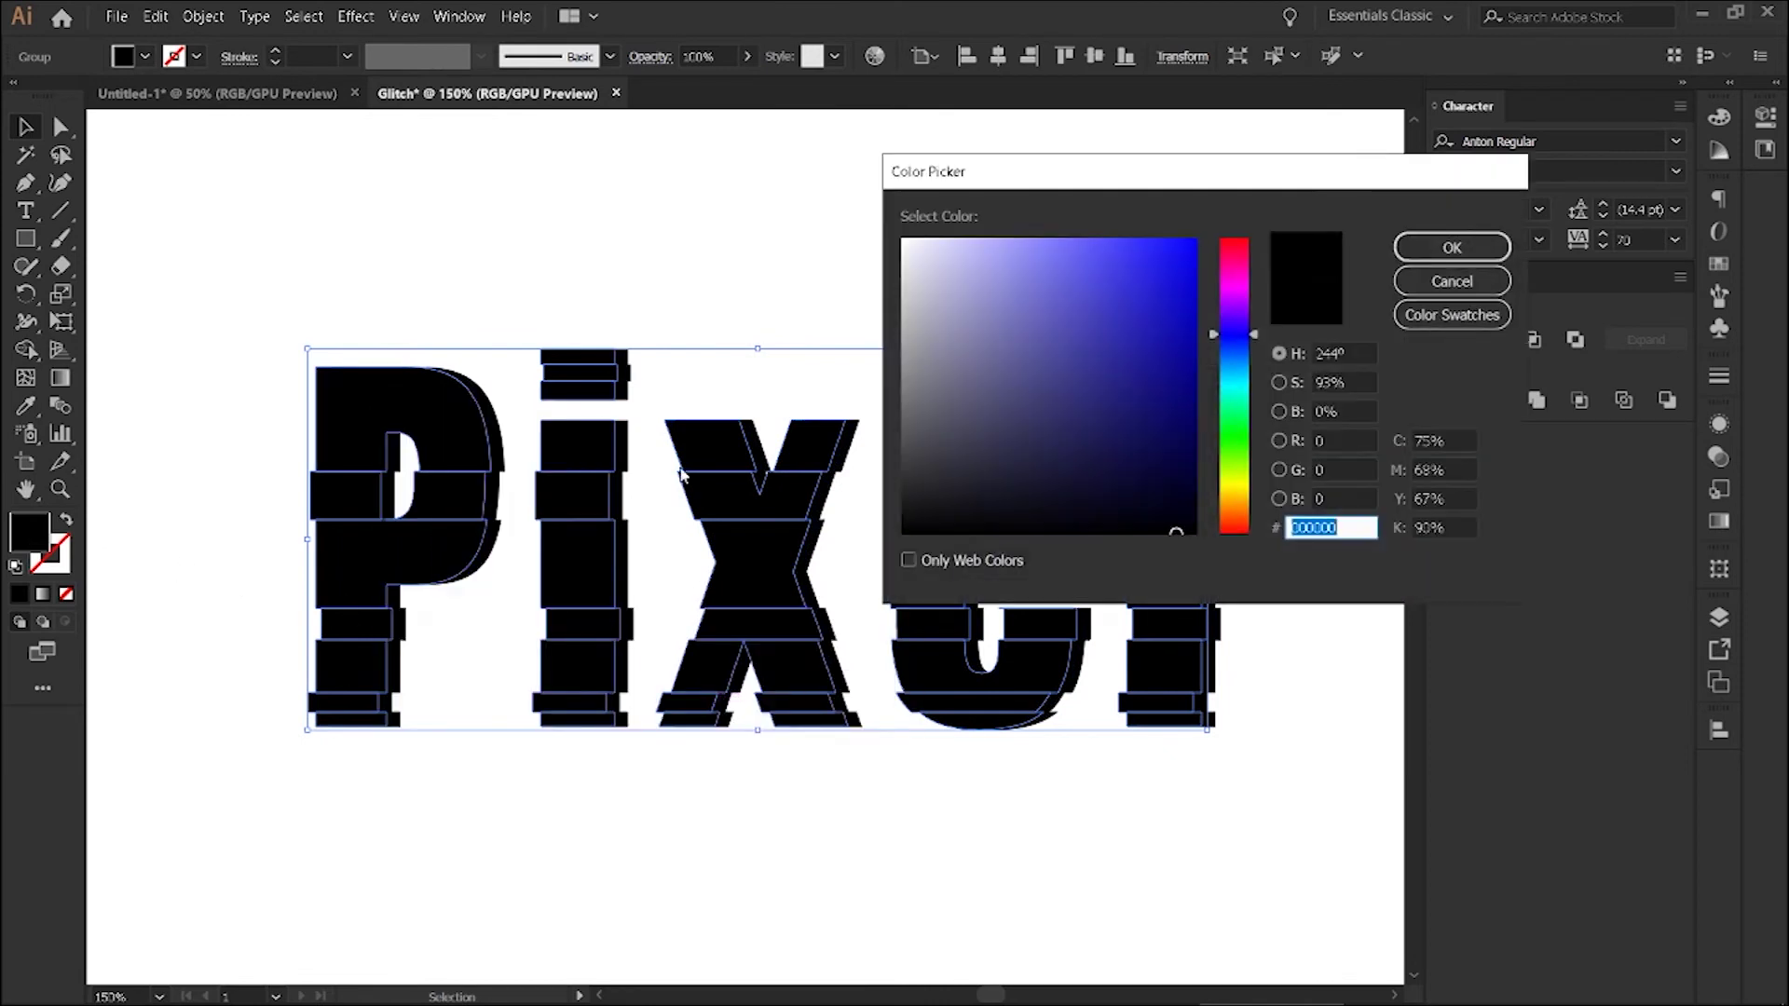
left_click_drag(1130, 361, 1203, 219)
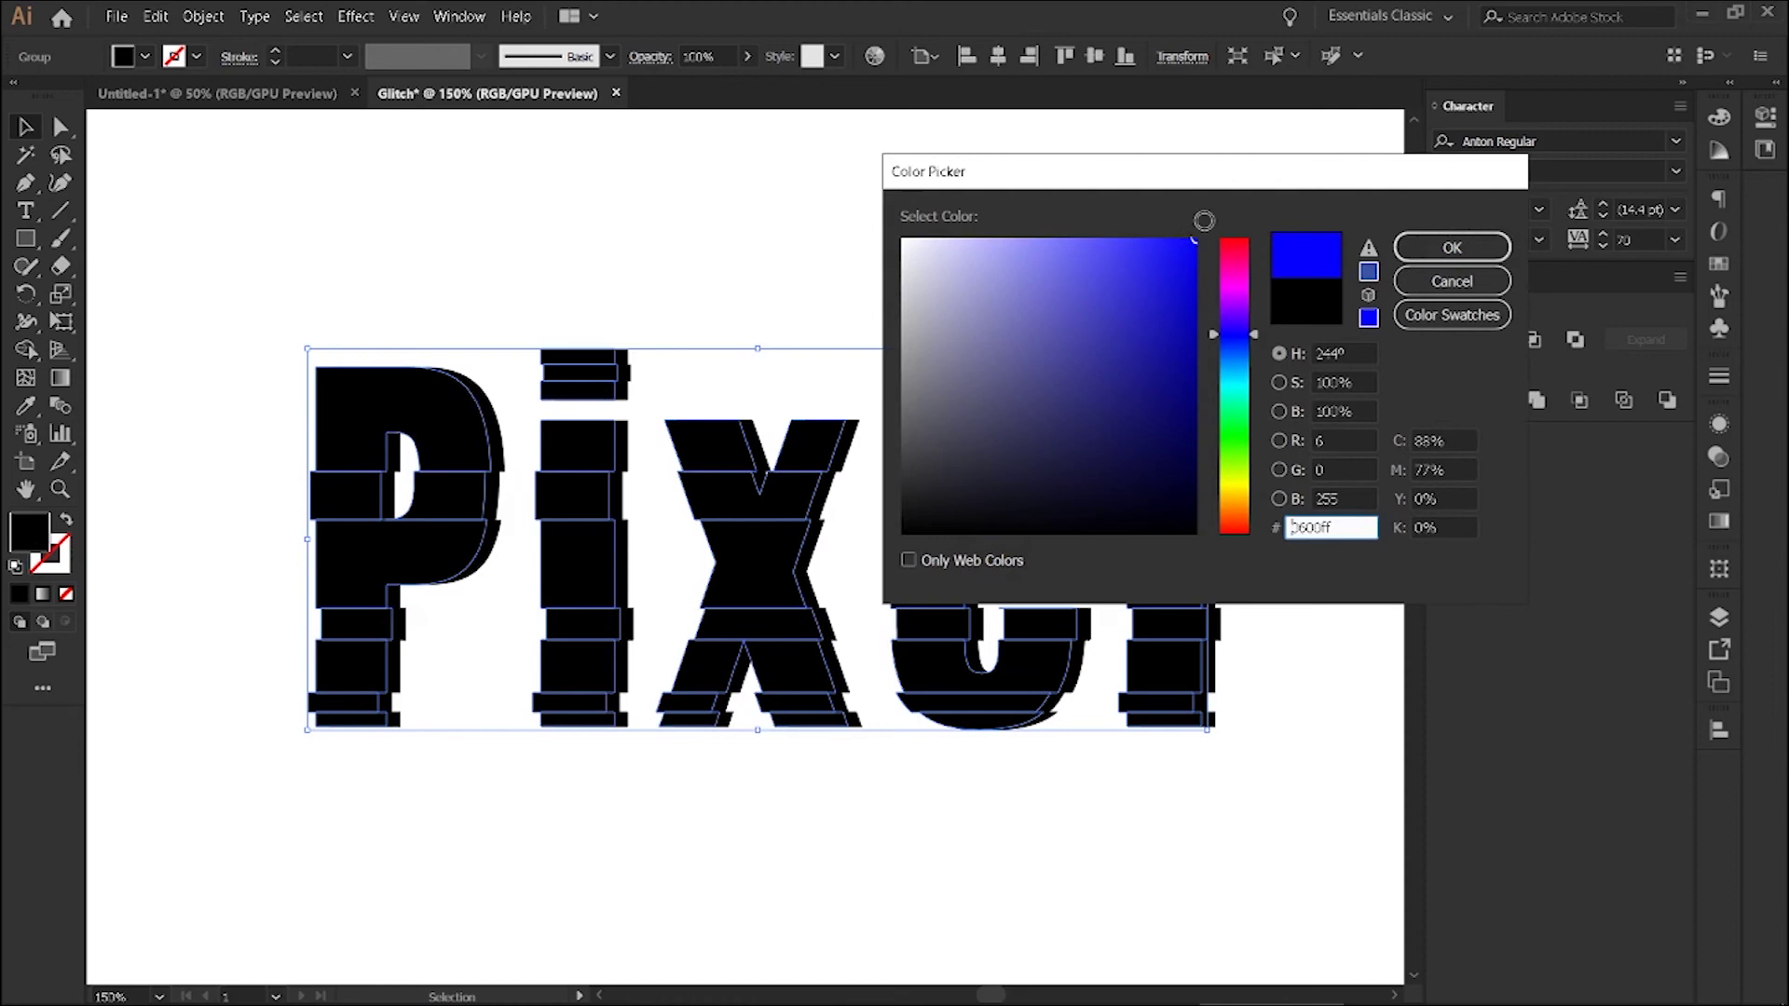
left_click(1439, 248)
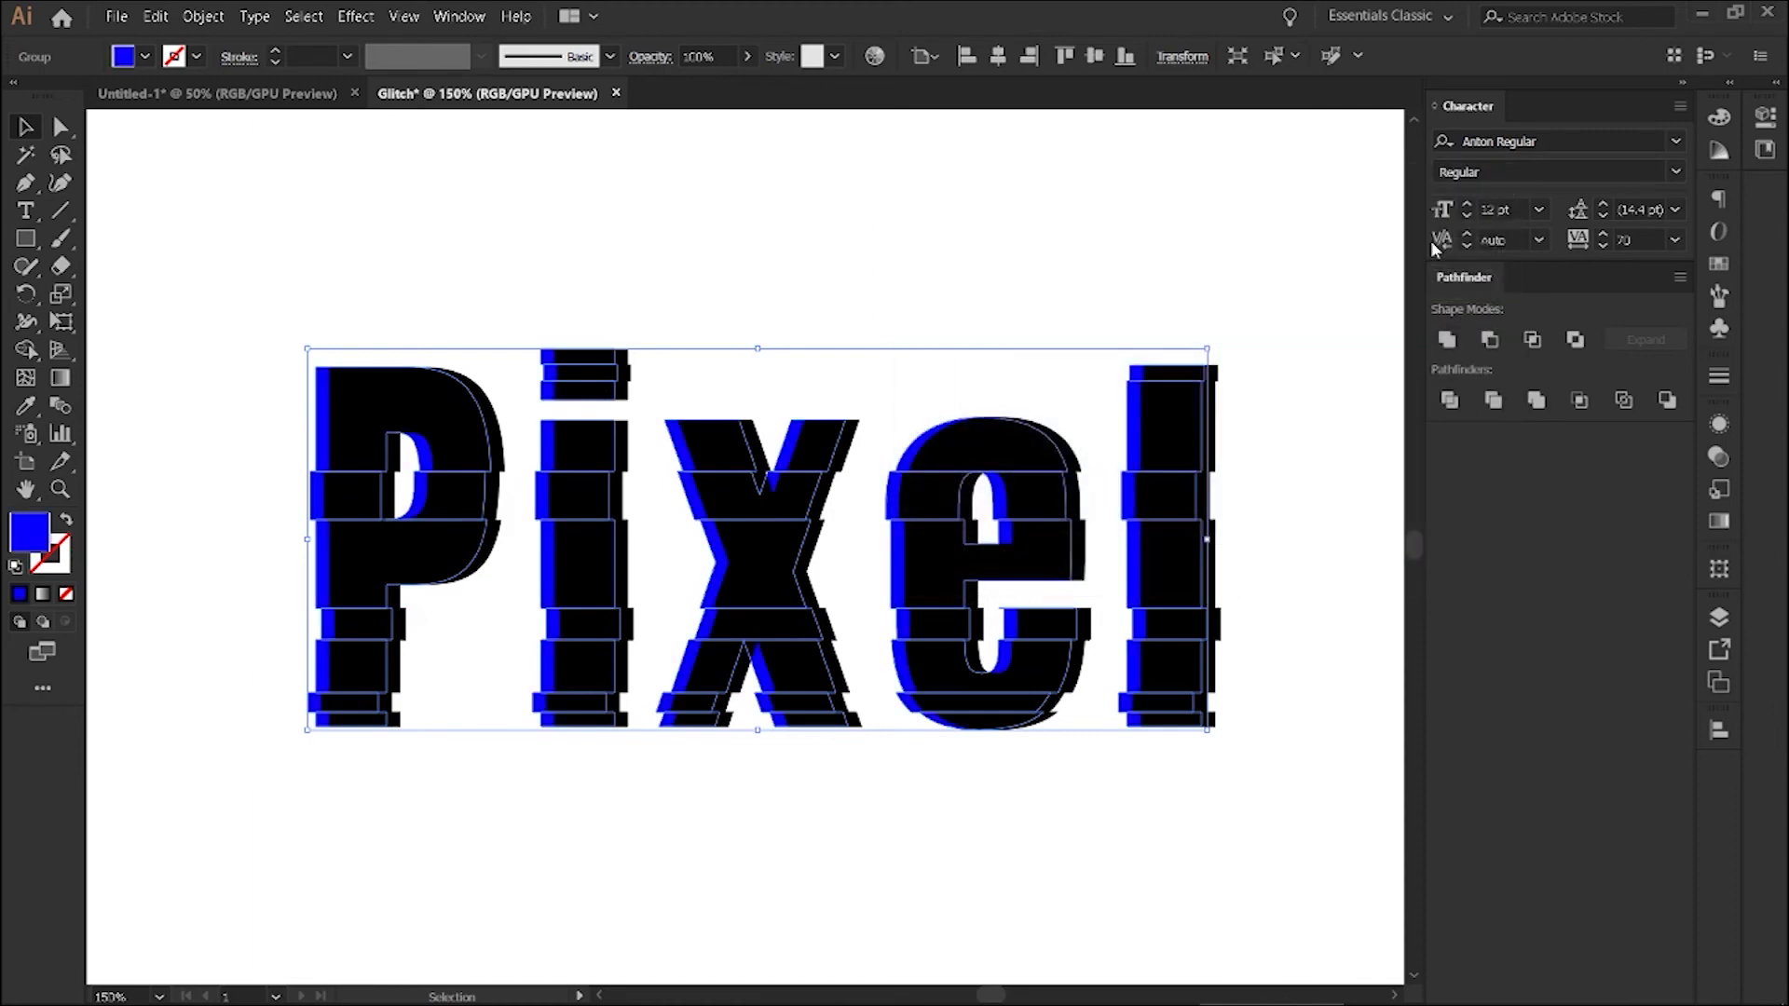
left_click(685, 269)
Paste another copy of the black letters in front and nudge it two steps right.
left_click(378, 400)
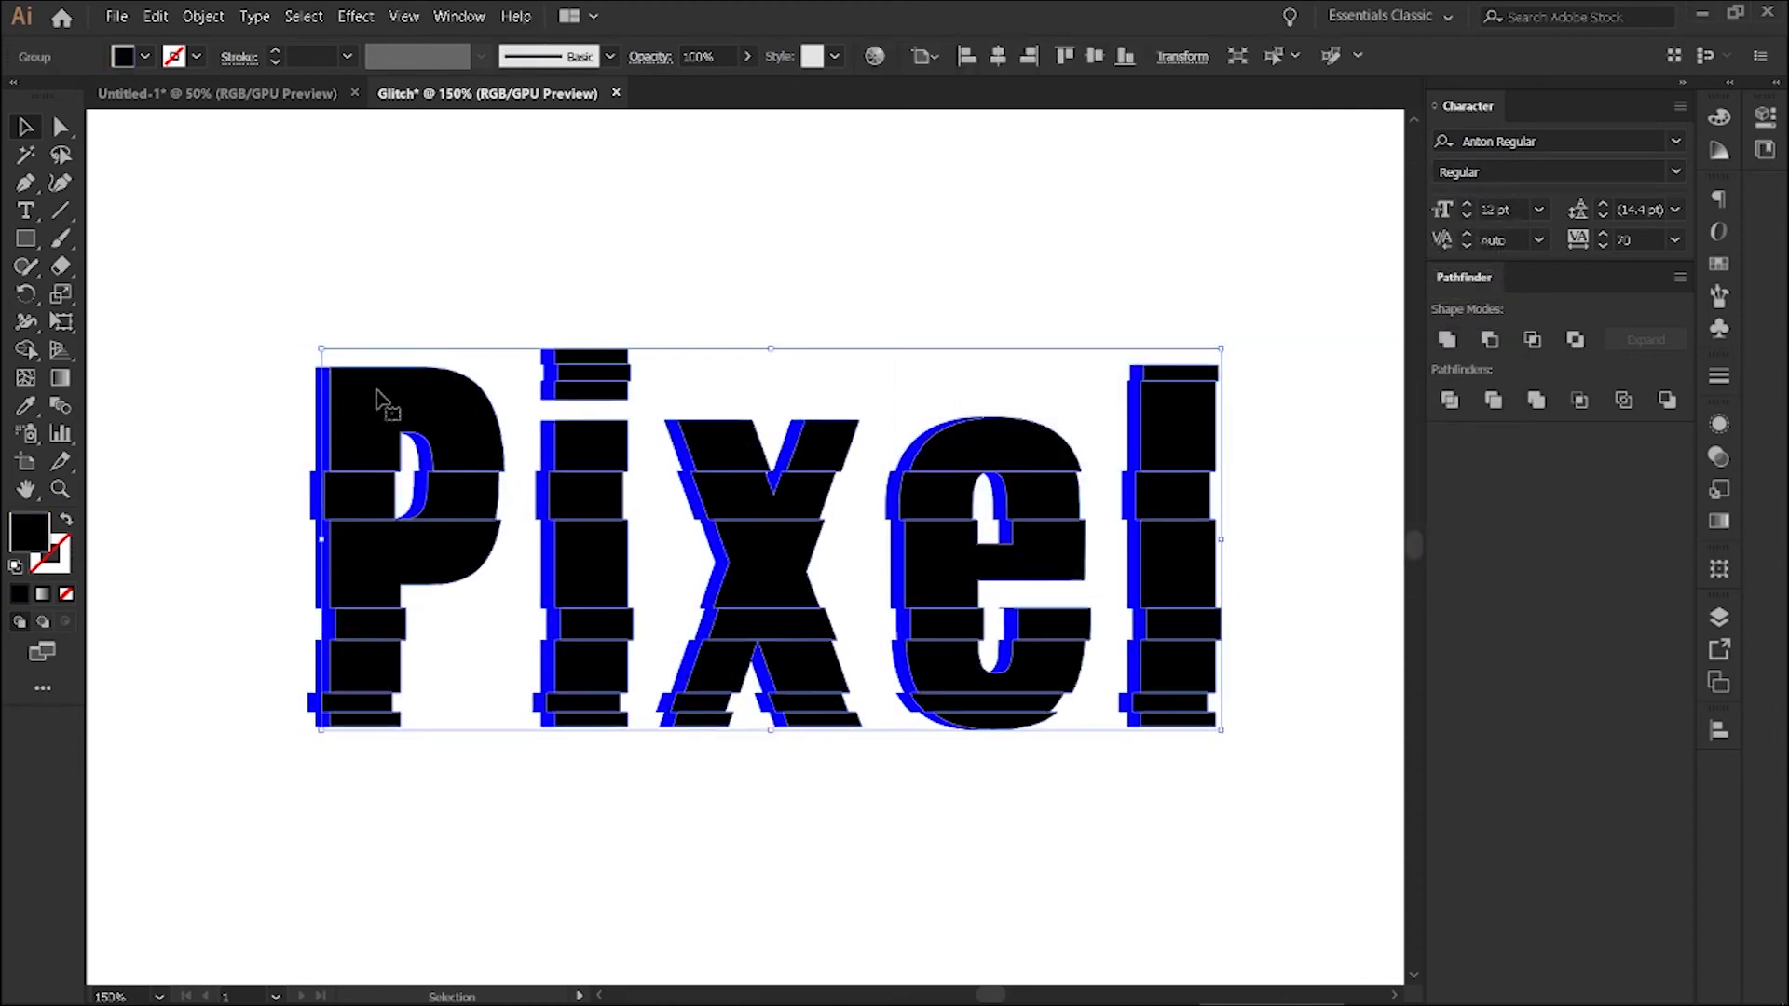
key("ctrl+f")
key("a")
key("v")
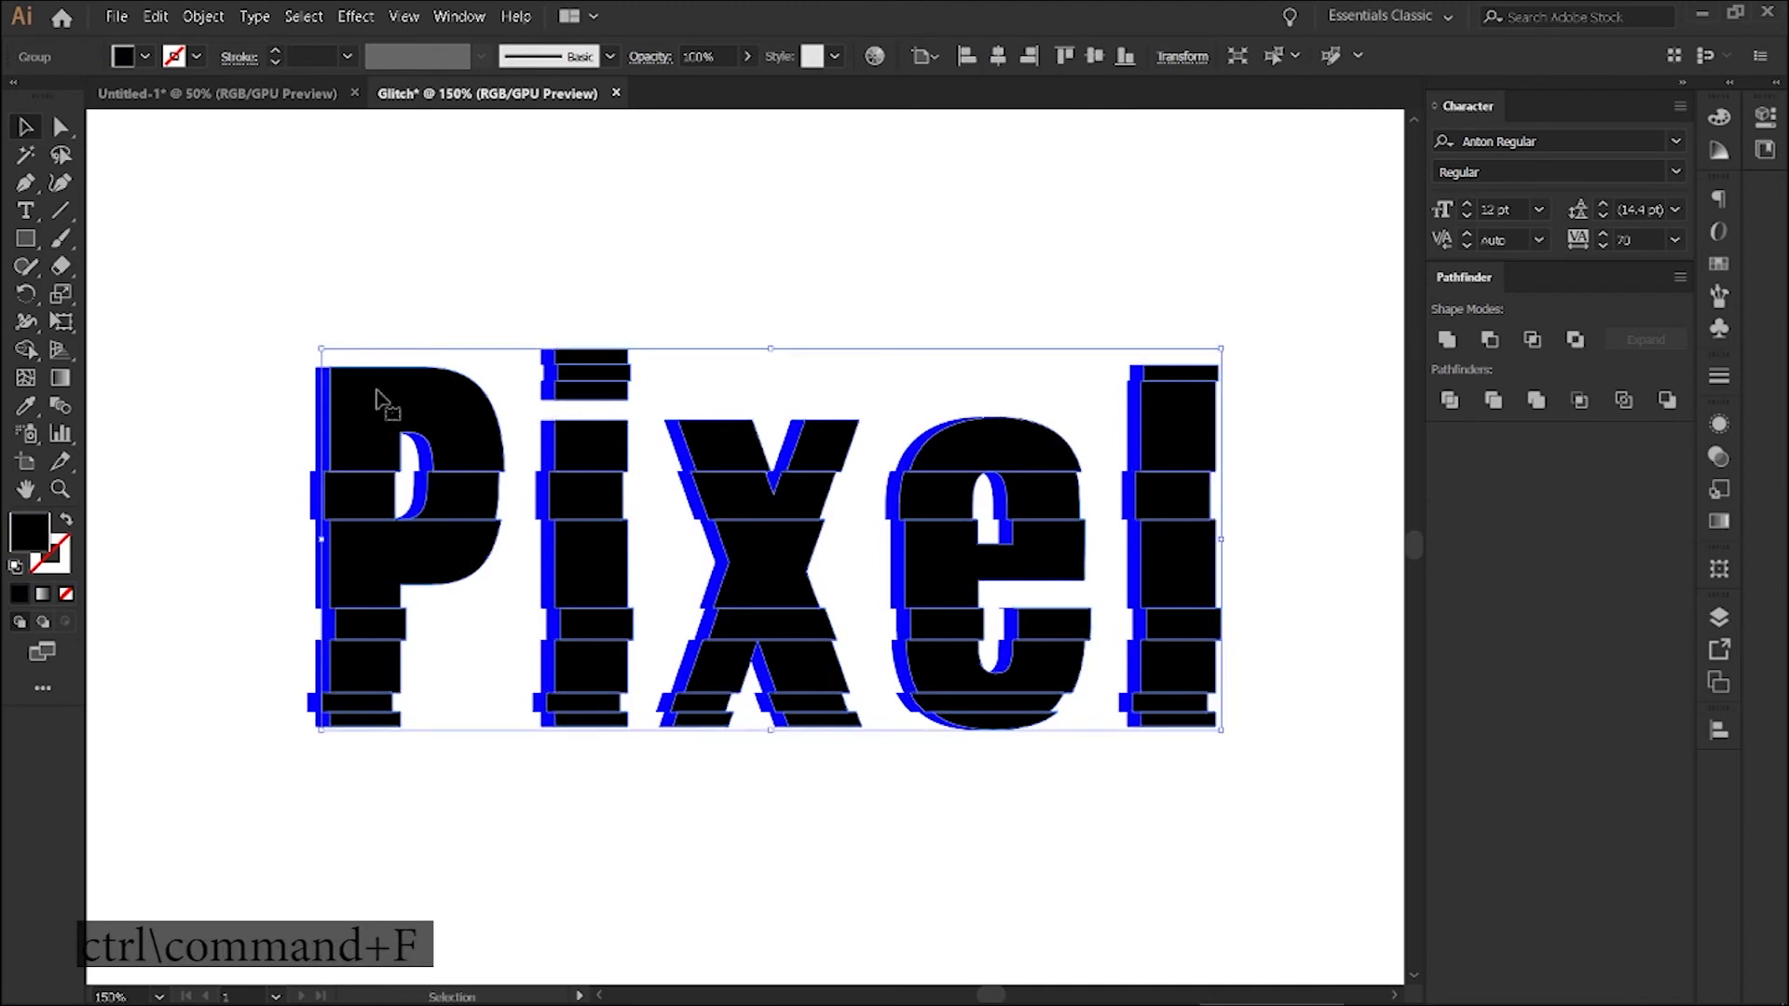
key("Right")
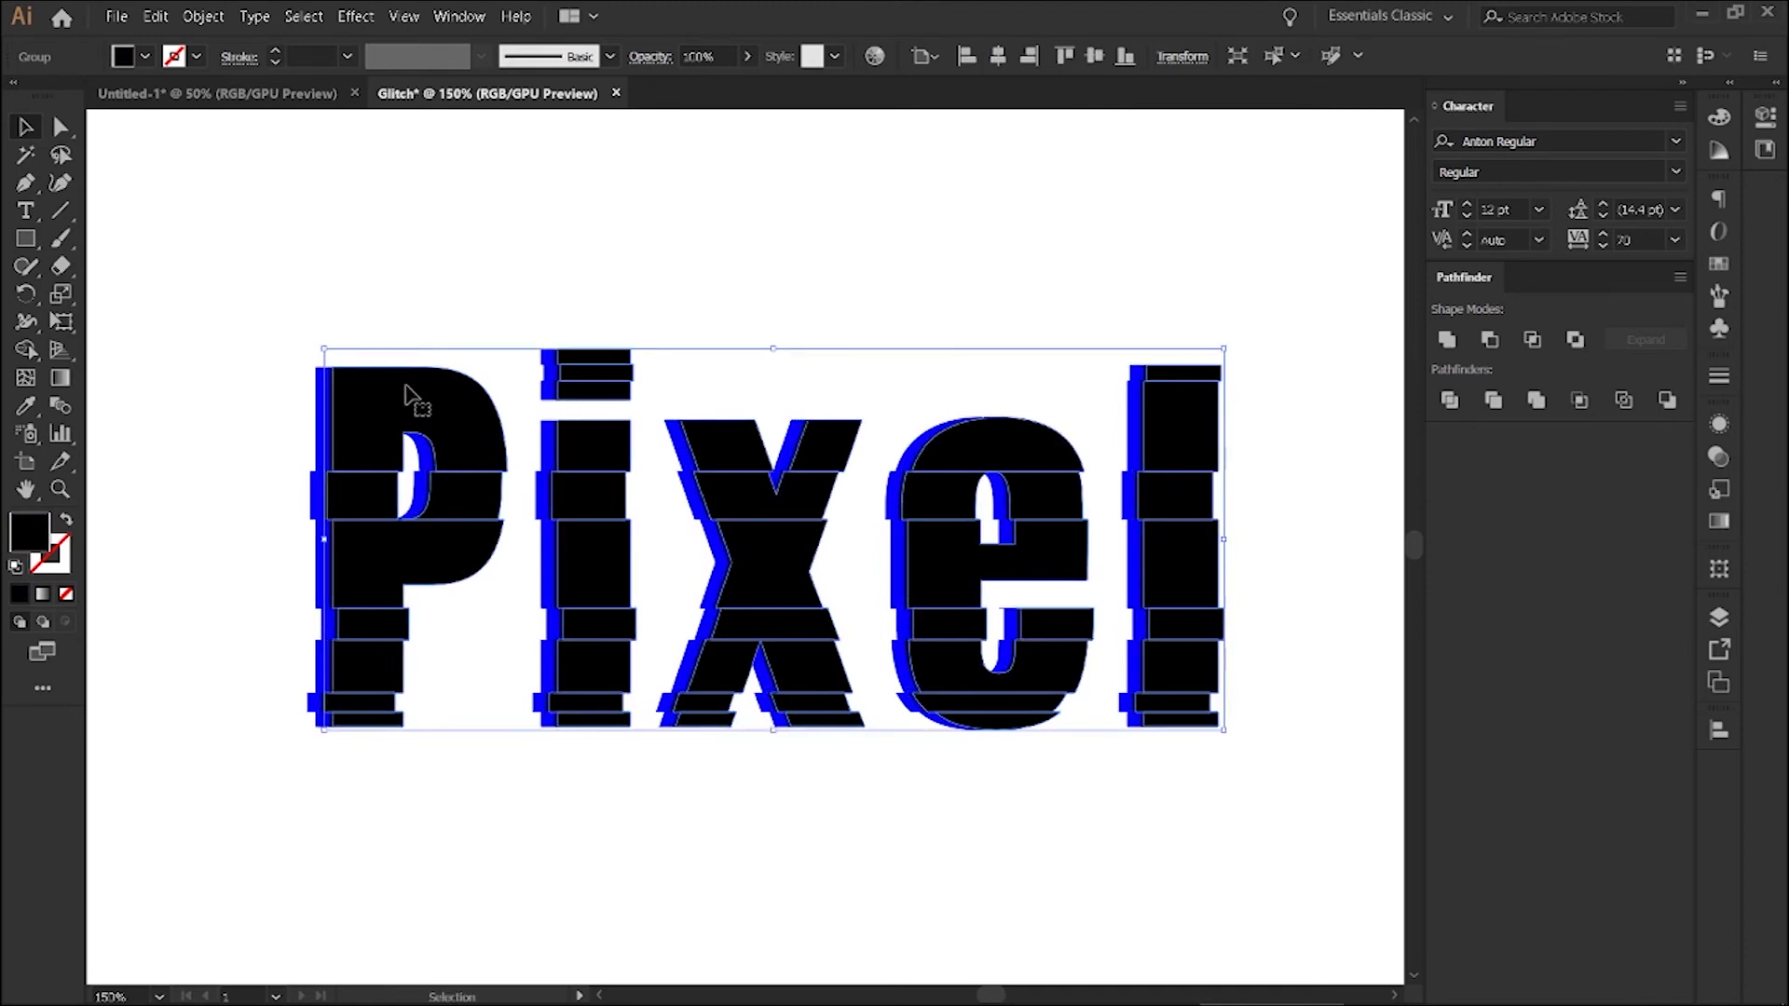
key("Right")
key("Right")
key("Right")
key("Right")
key("Right")
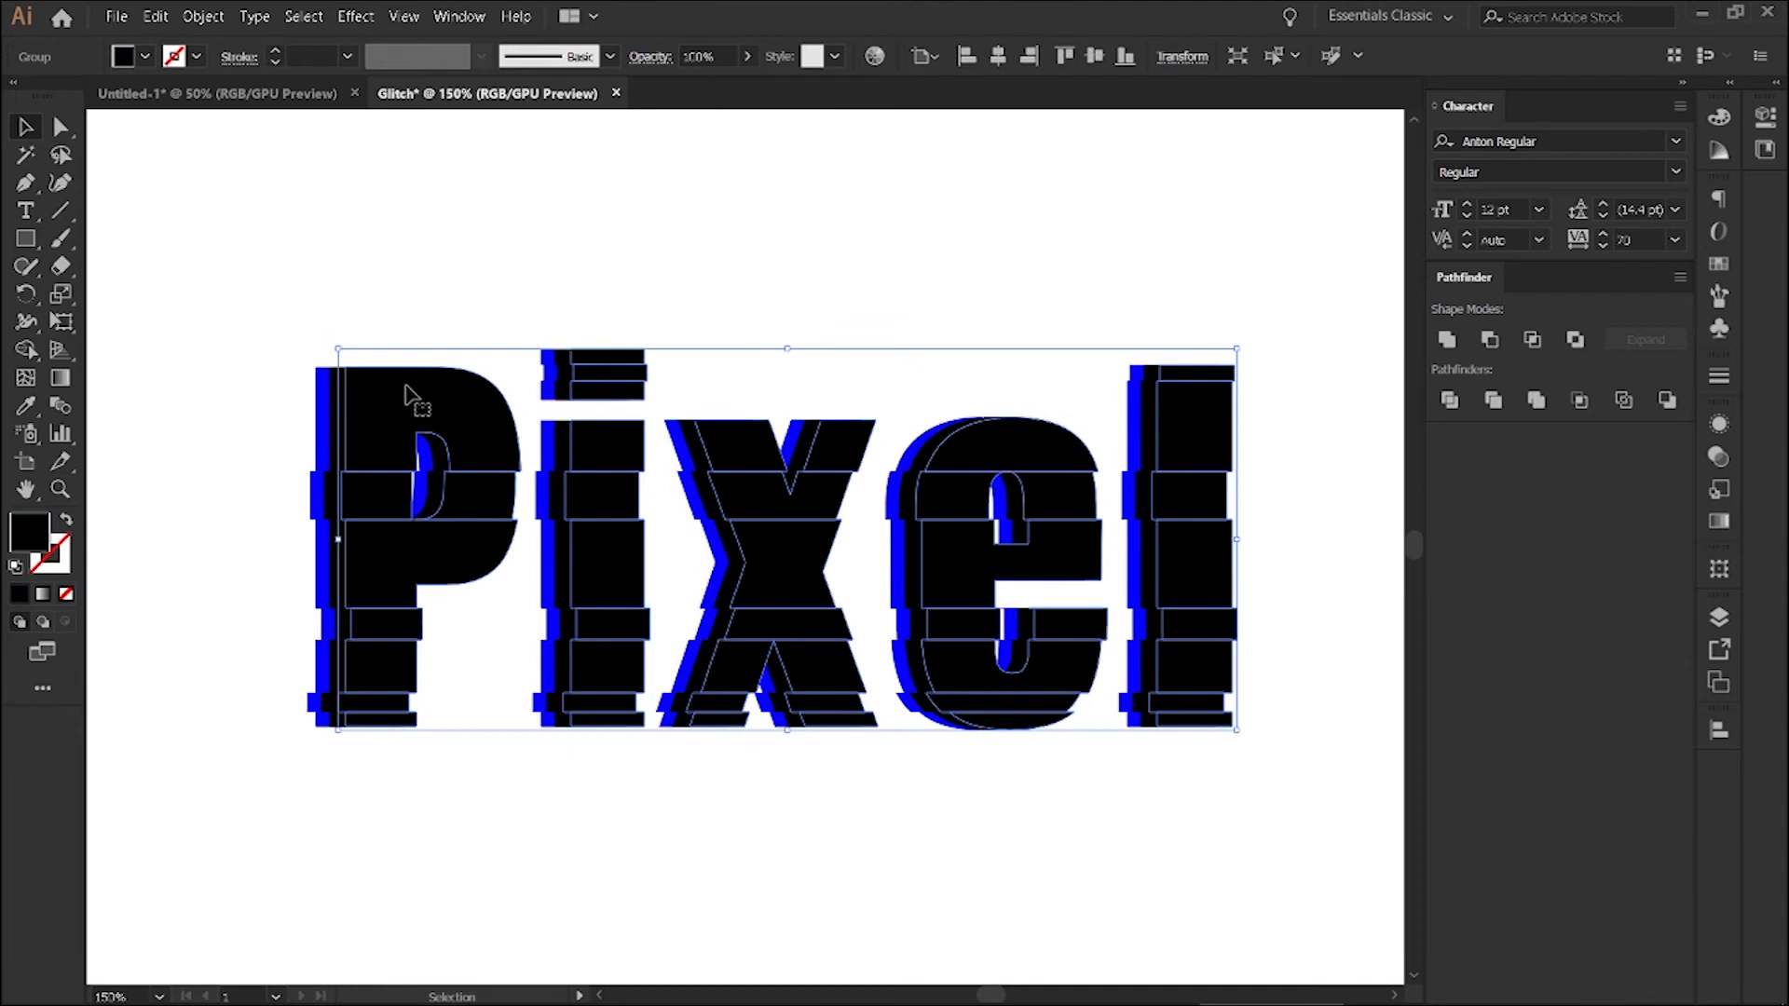
Send the right-shifted copy to the back and fill it bright red.
right_click(415, 393)
mouse_move(475, 638)
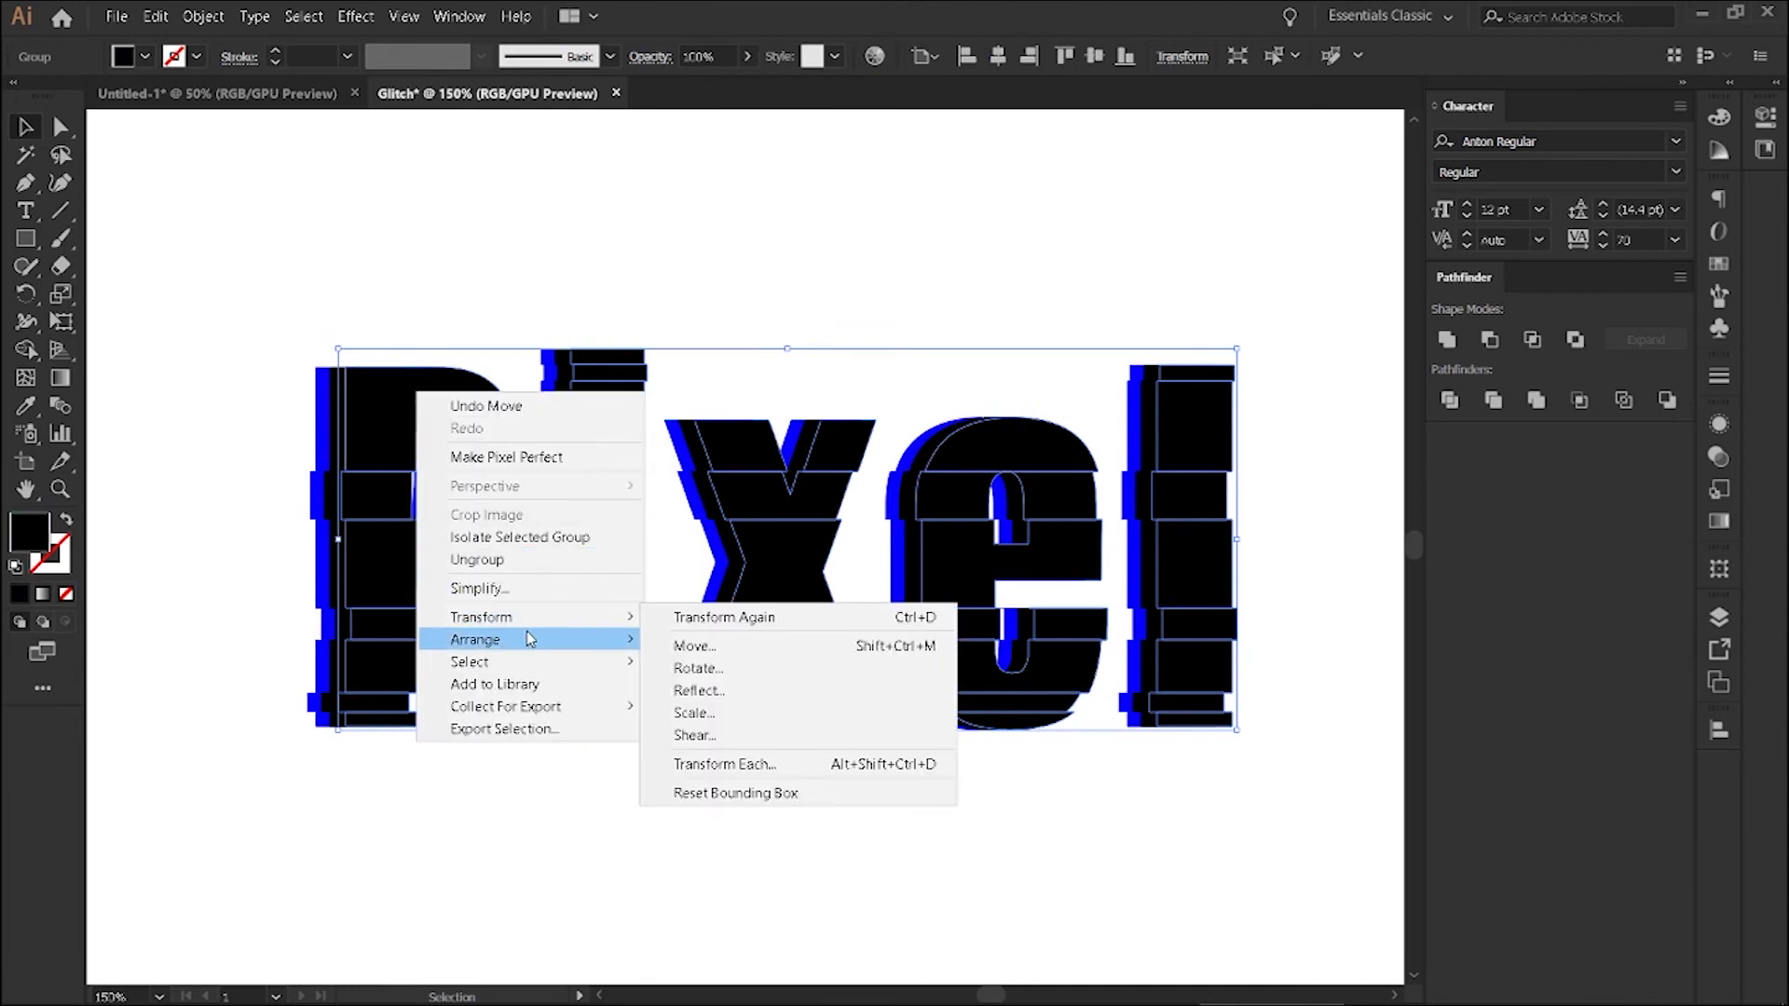
left_click(719, 706)
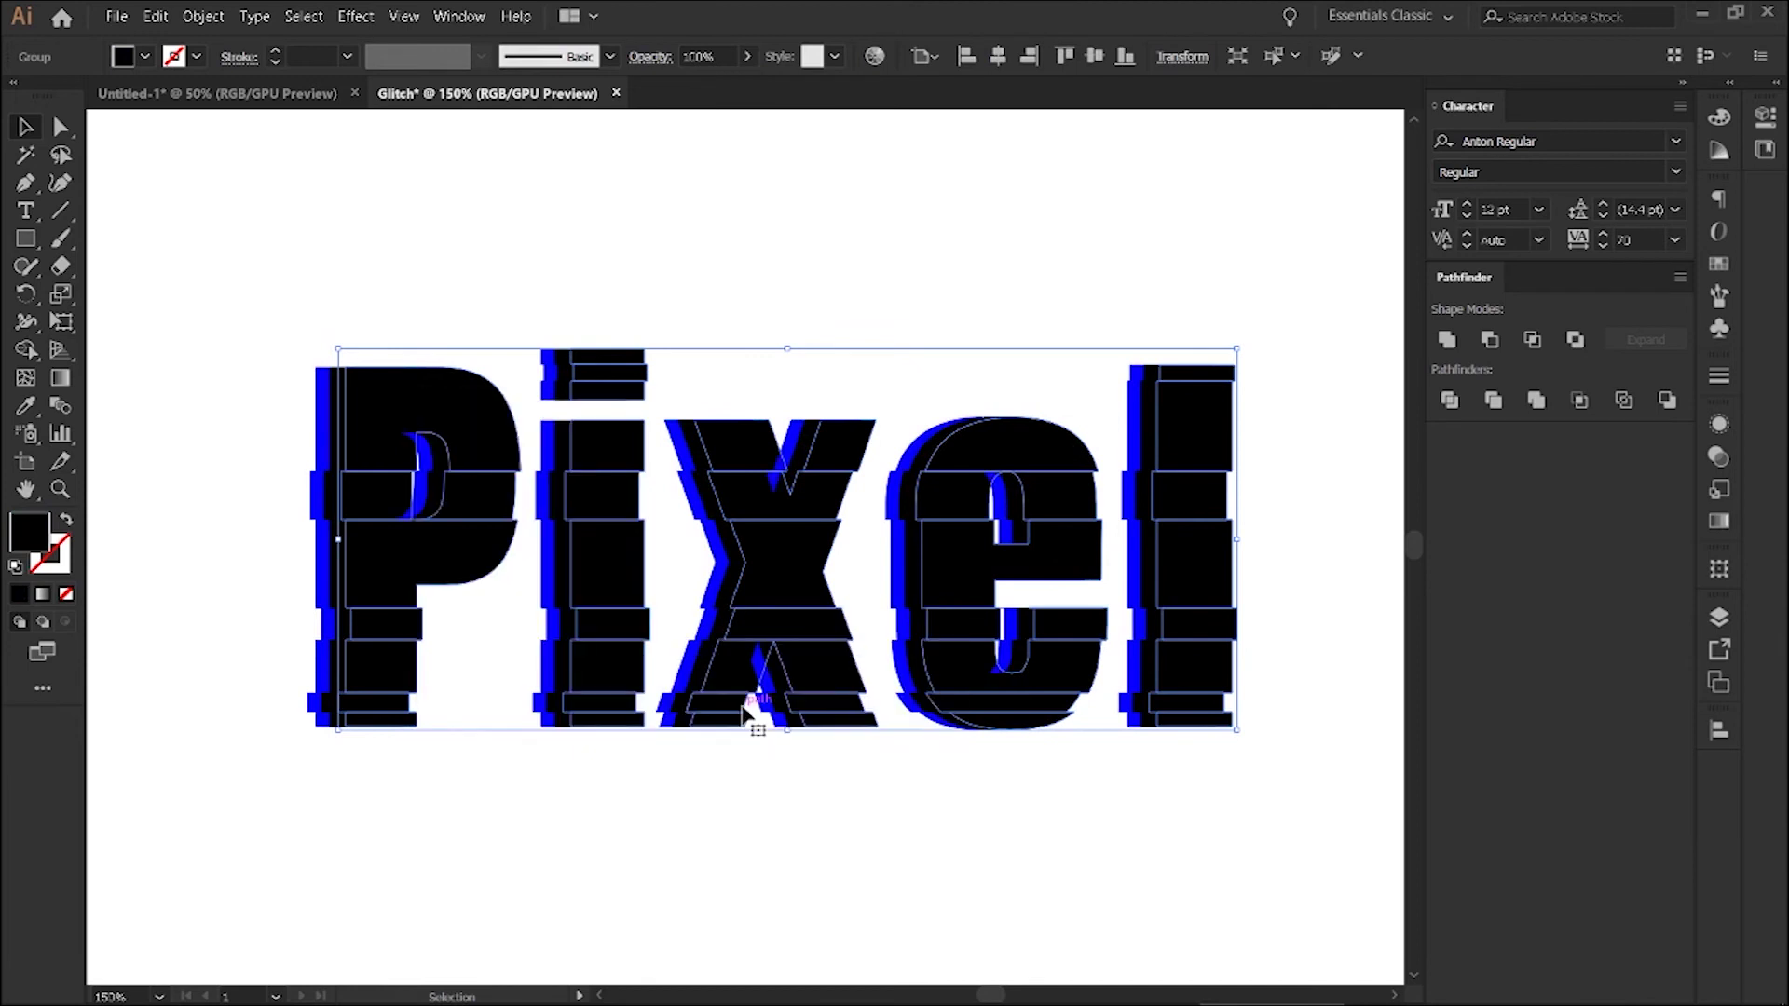
double_click(38, 547)
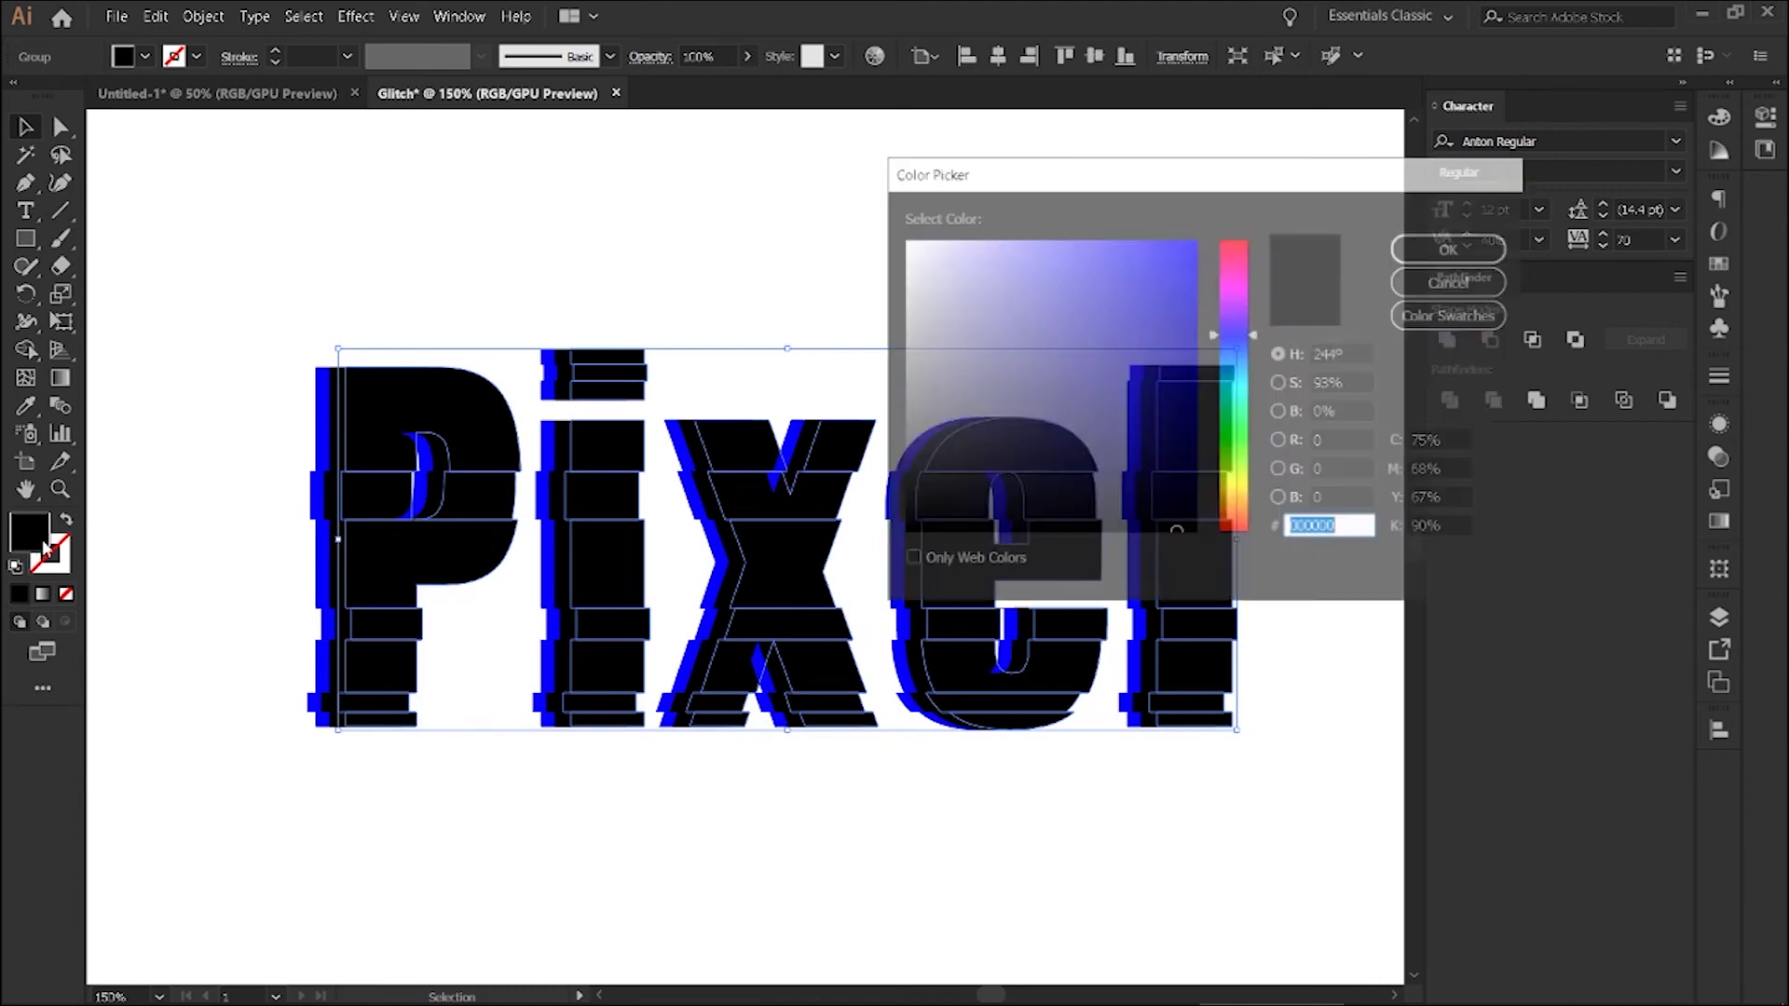
left_click_drag(1240, 277, 1248, 227)
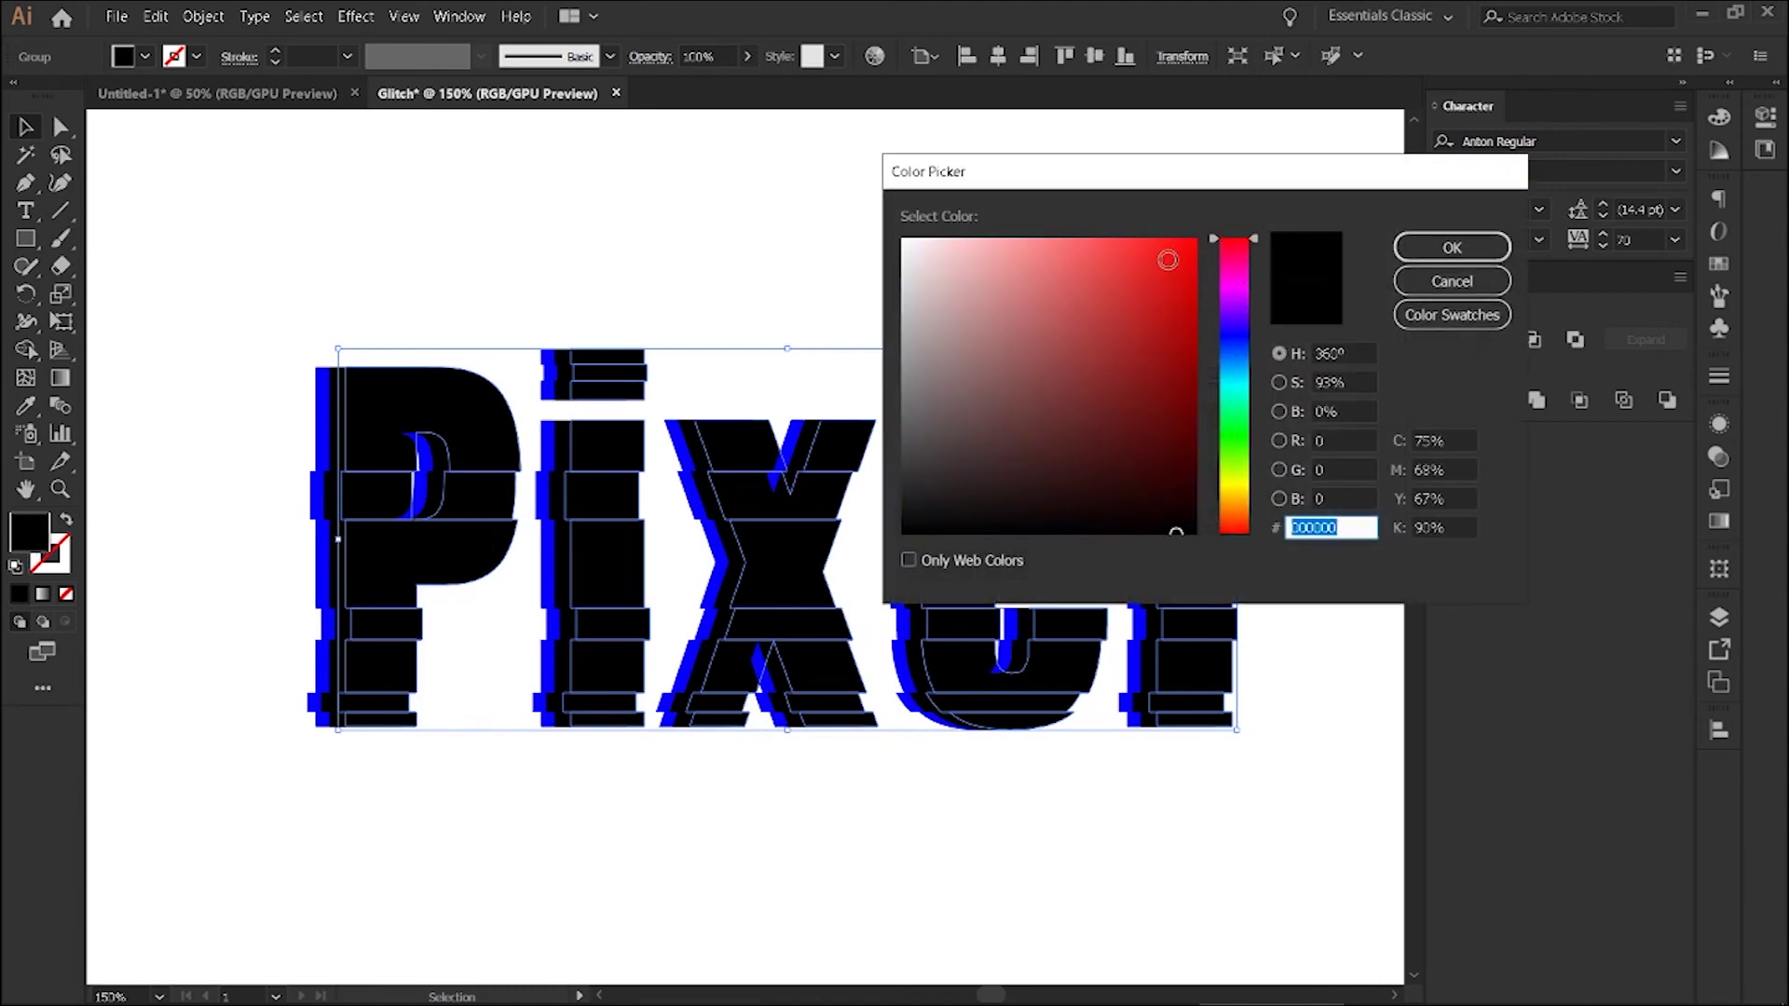
left_click(1193, 241)
left_click(1412, 246)
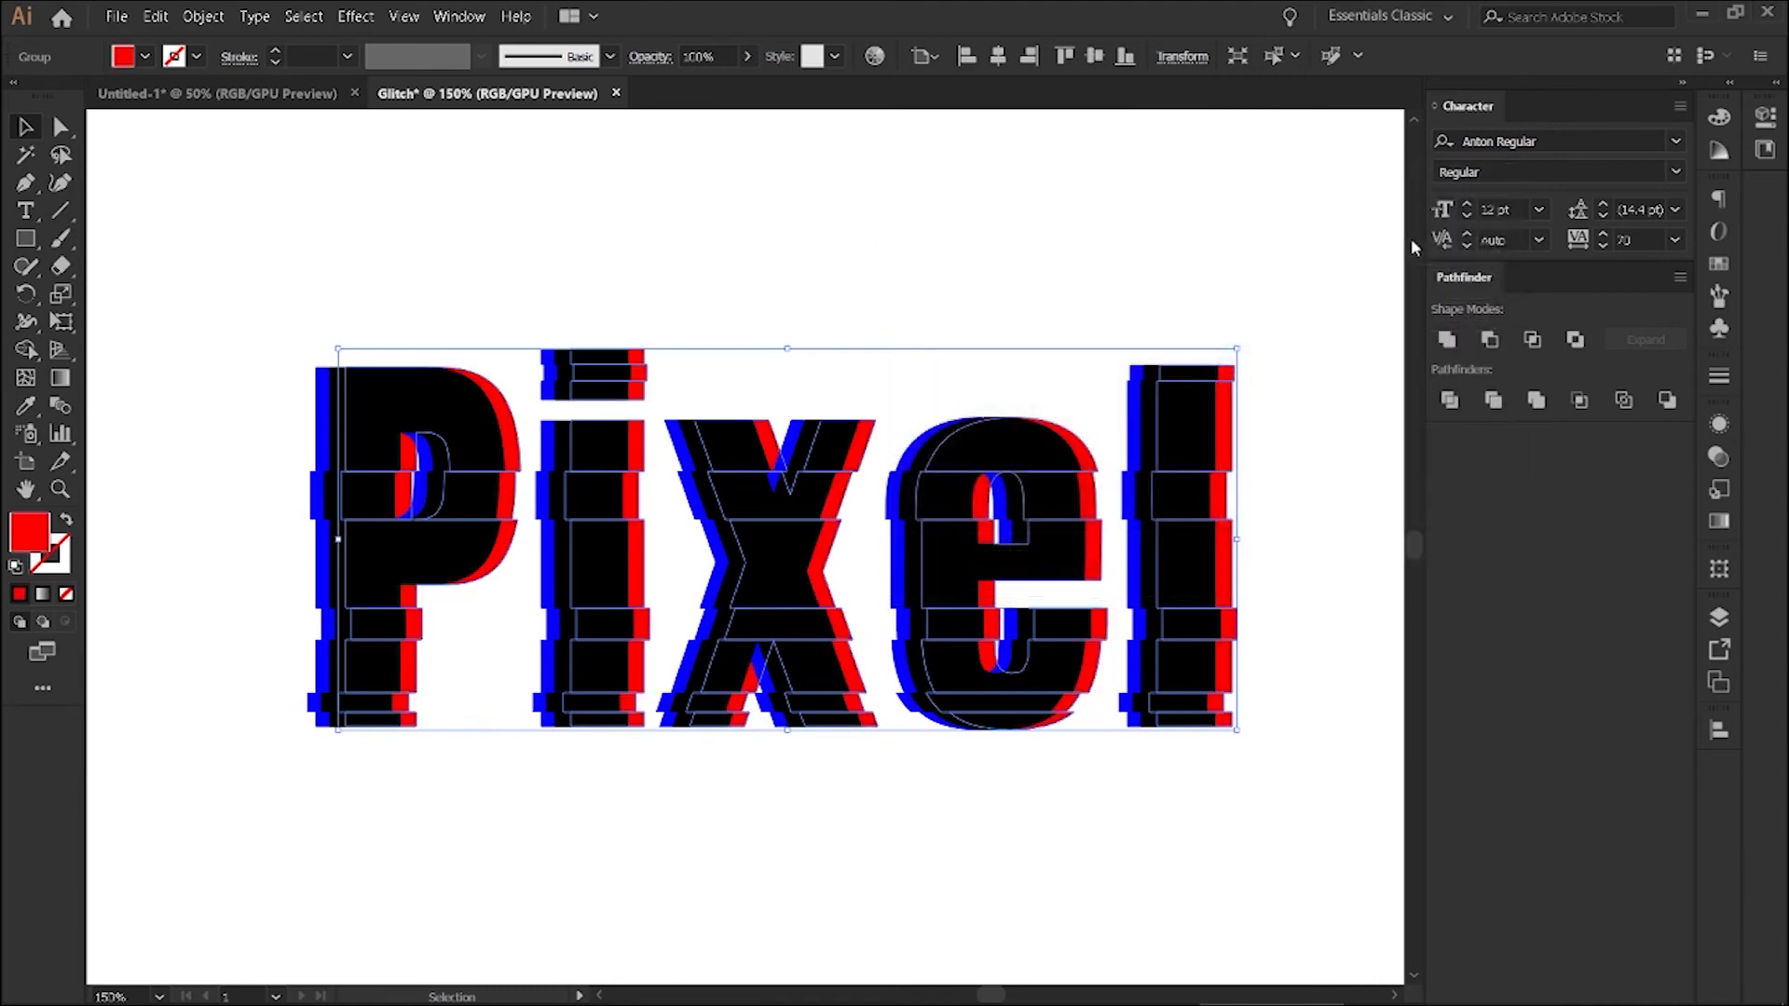
Nudge the blue copy one step right, then deselect and pan the view.
left_click(965, 249)
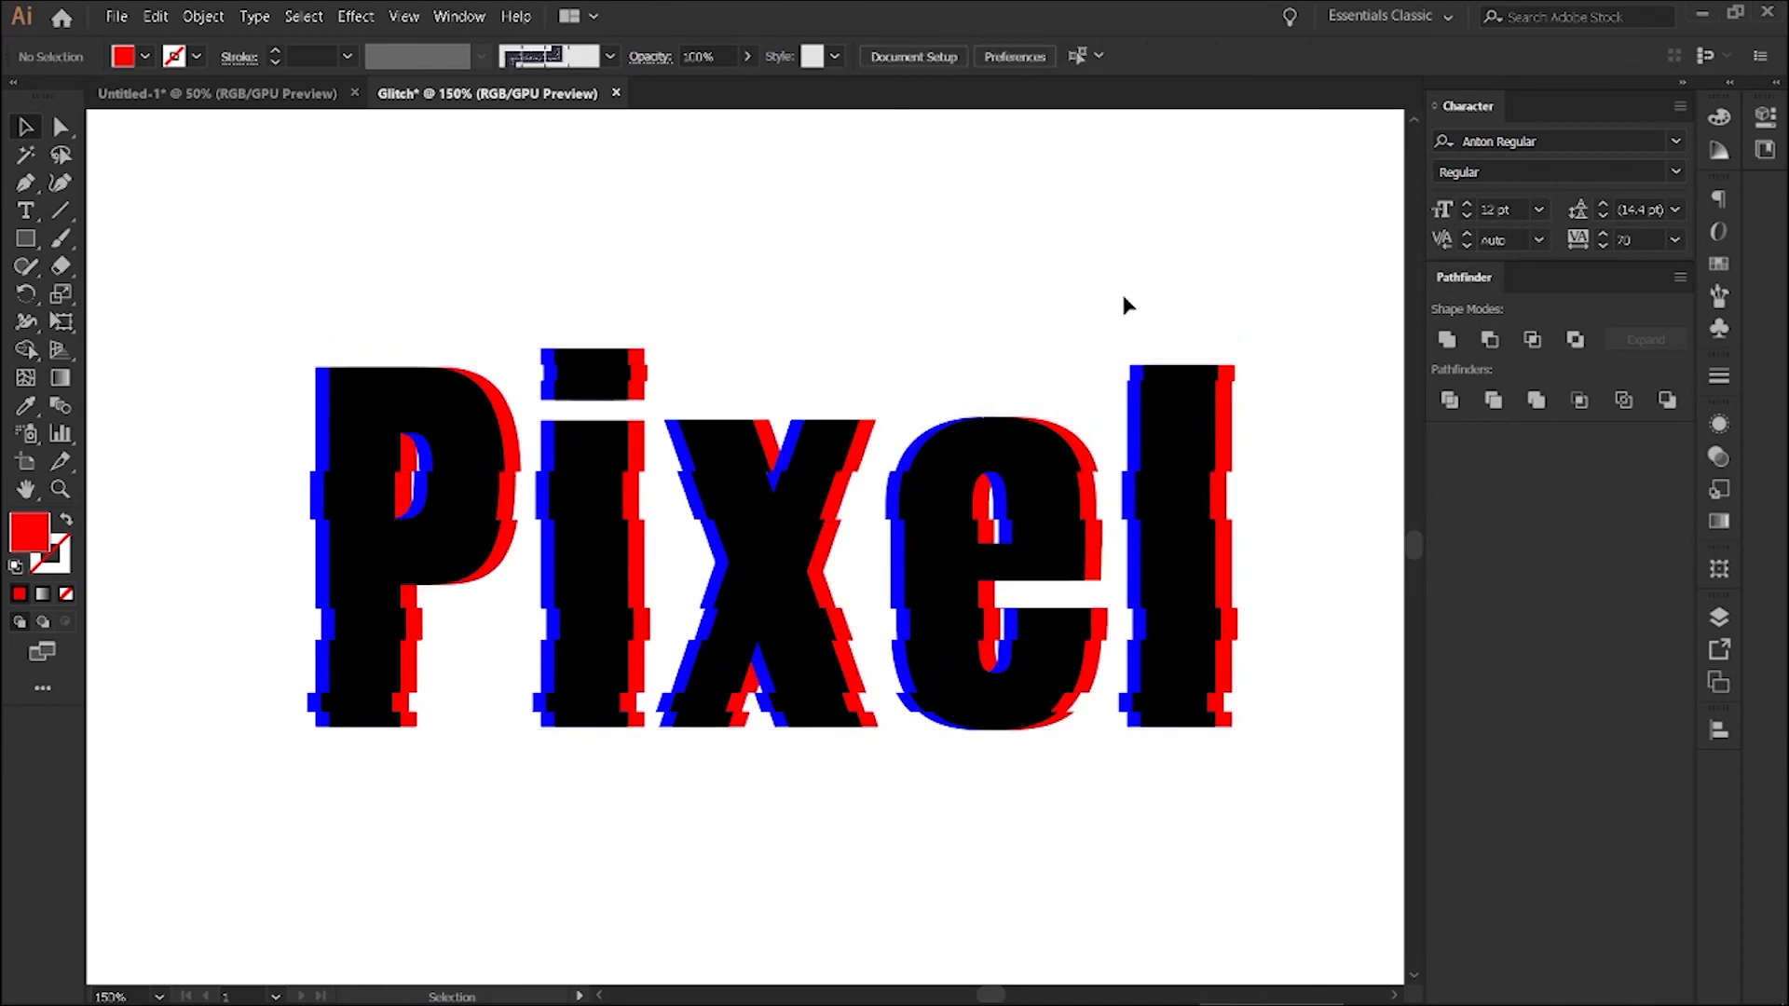
left_click(321, 444)
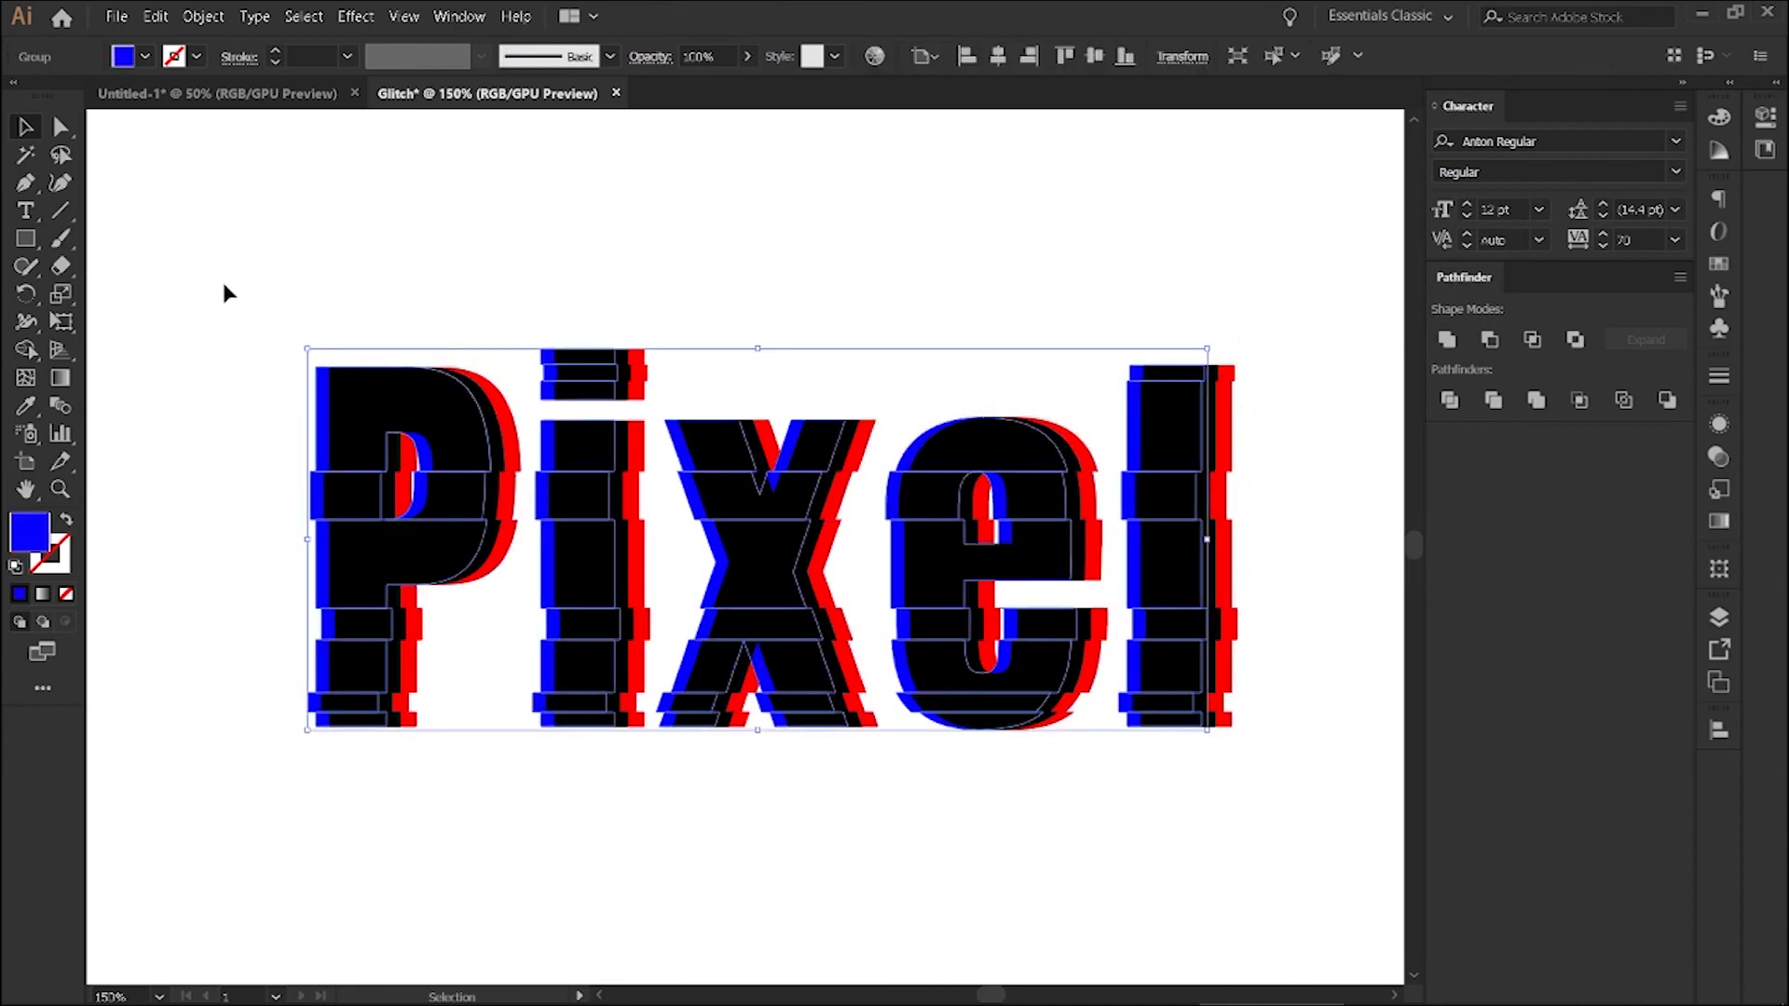
key("Right")
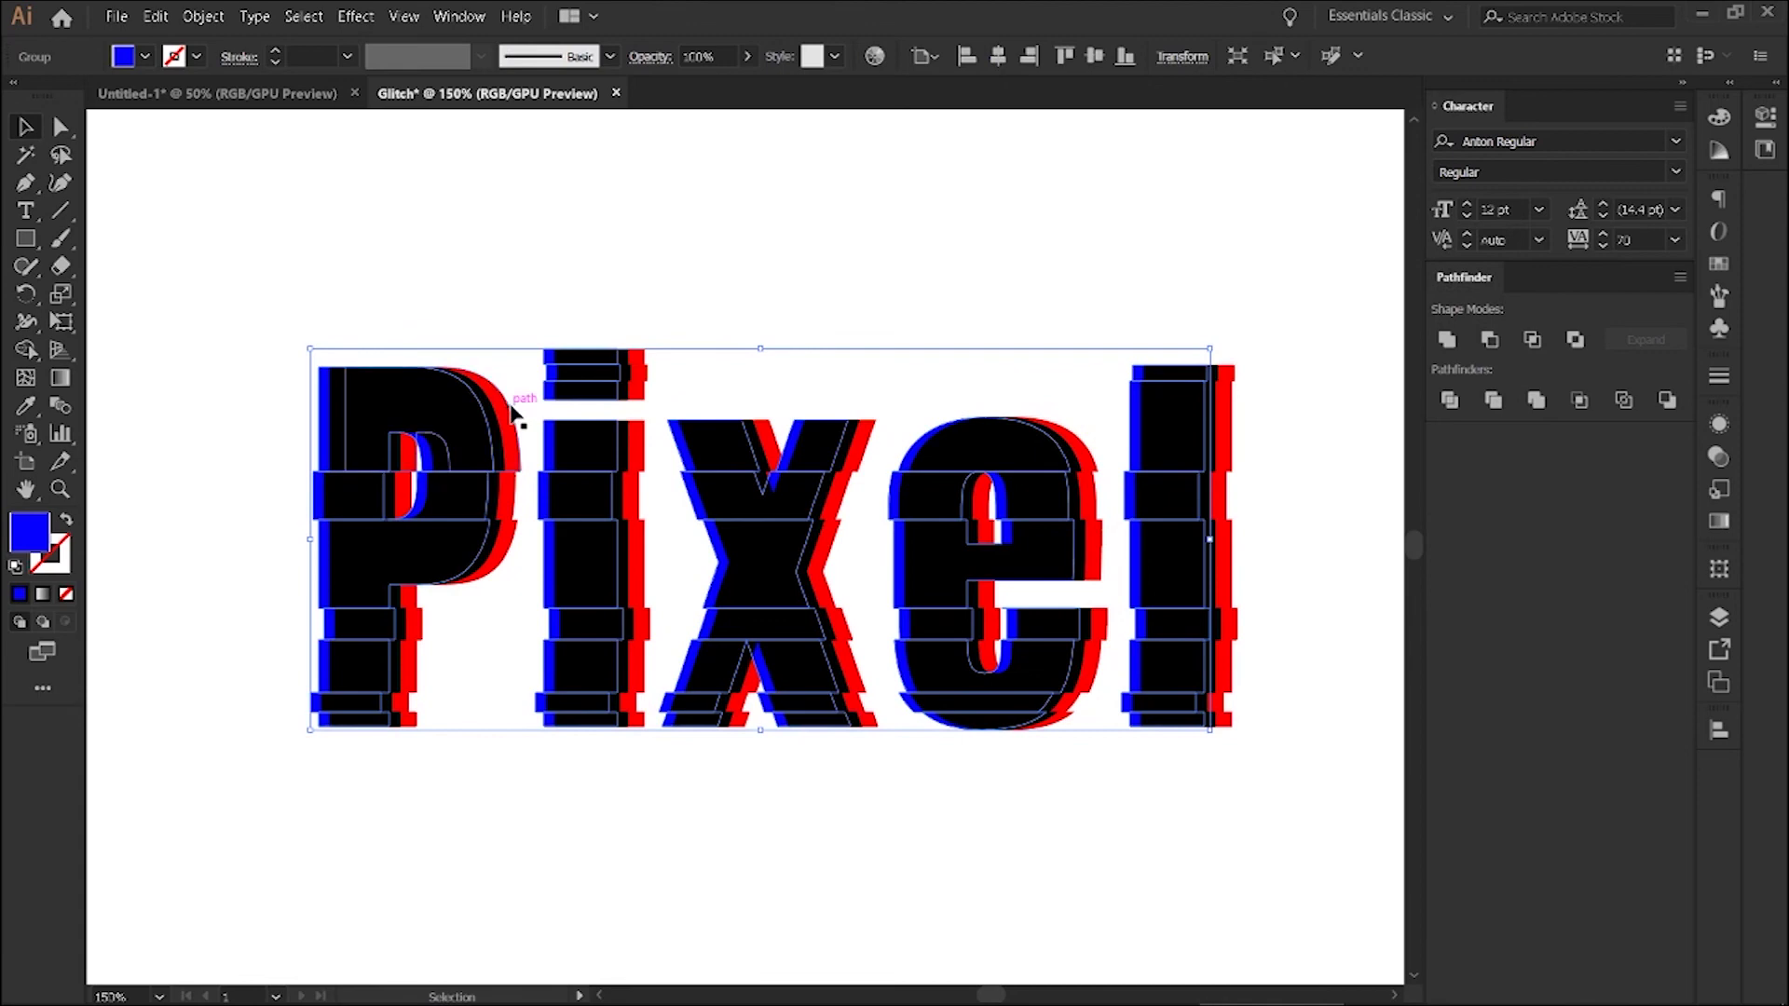
left_click(515, 403)
left_click(514, 260)
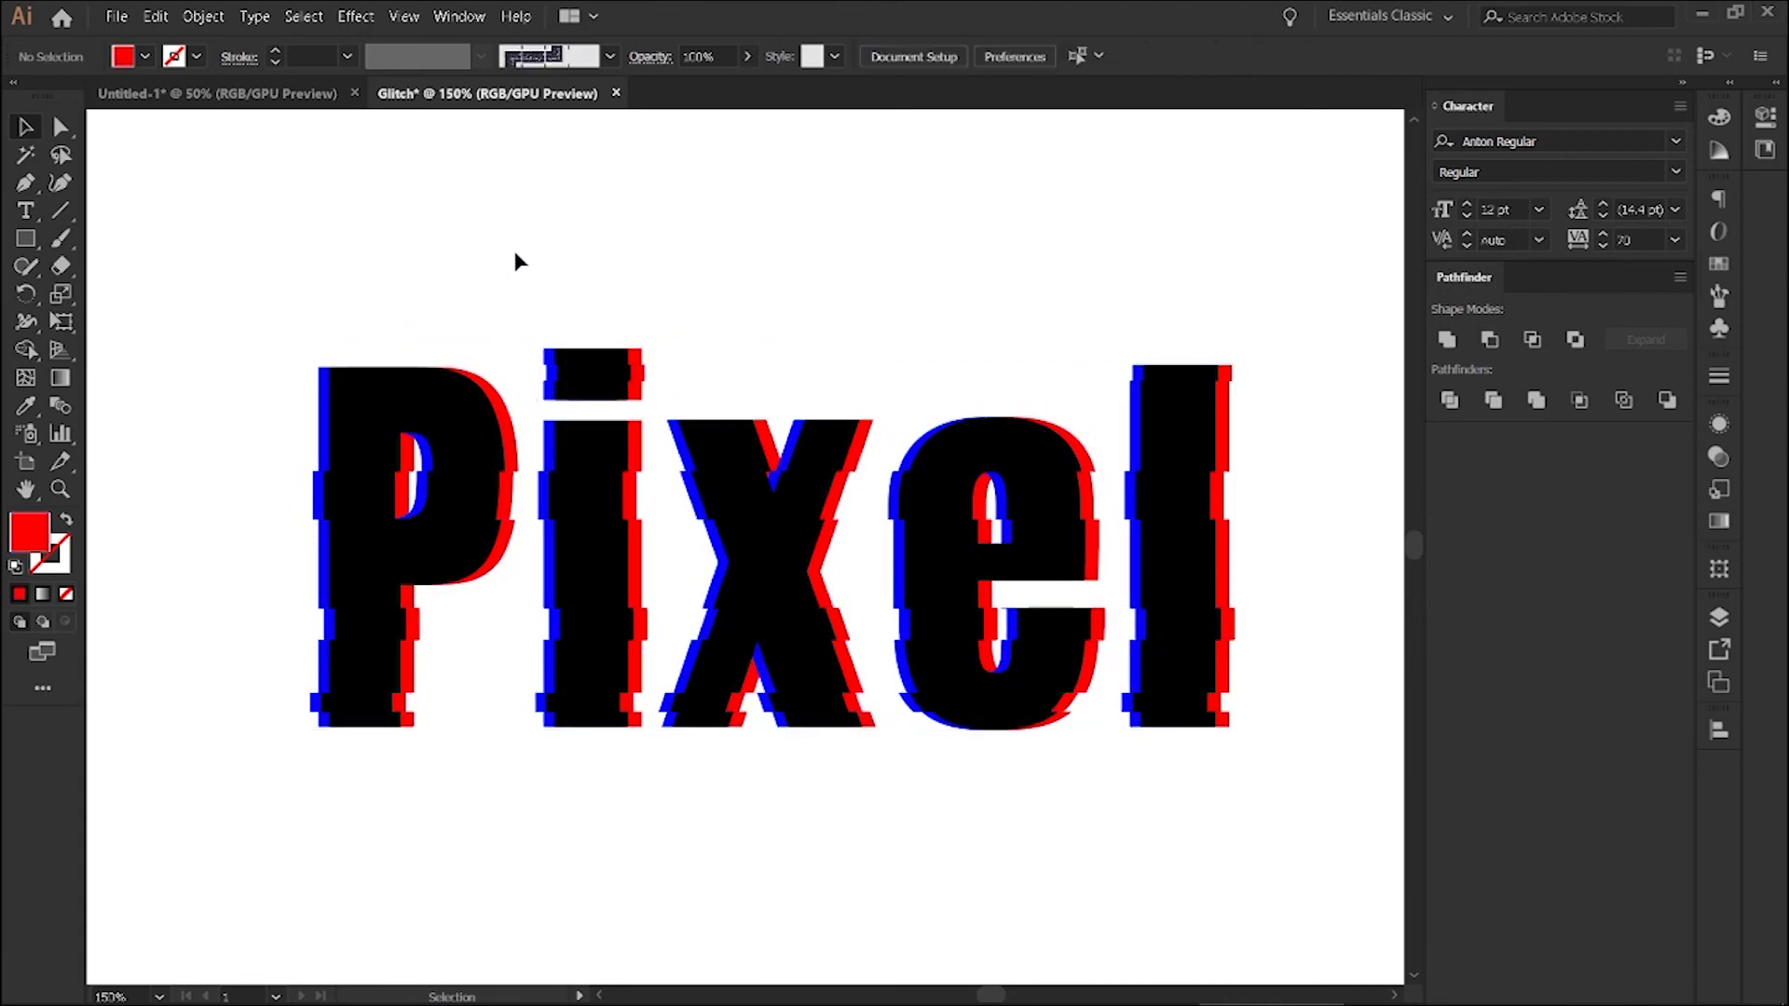
mouse_move(530, 264)
left_mouse_down()
mouse_move(523, 303)
mouse_move(499, 256)
left_mouse_up()
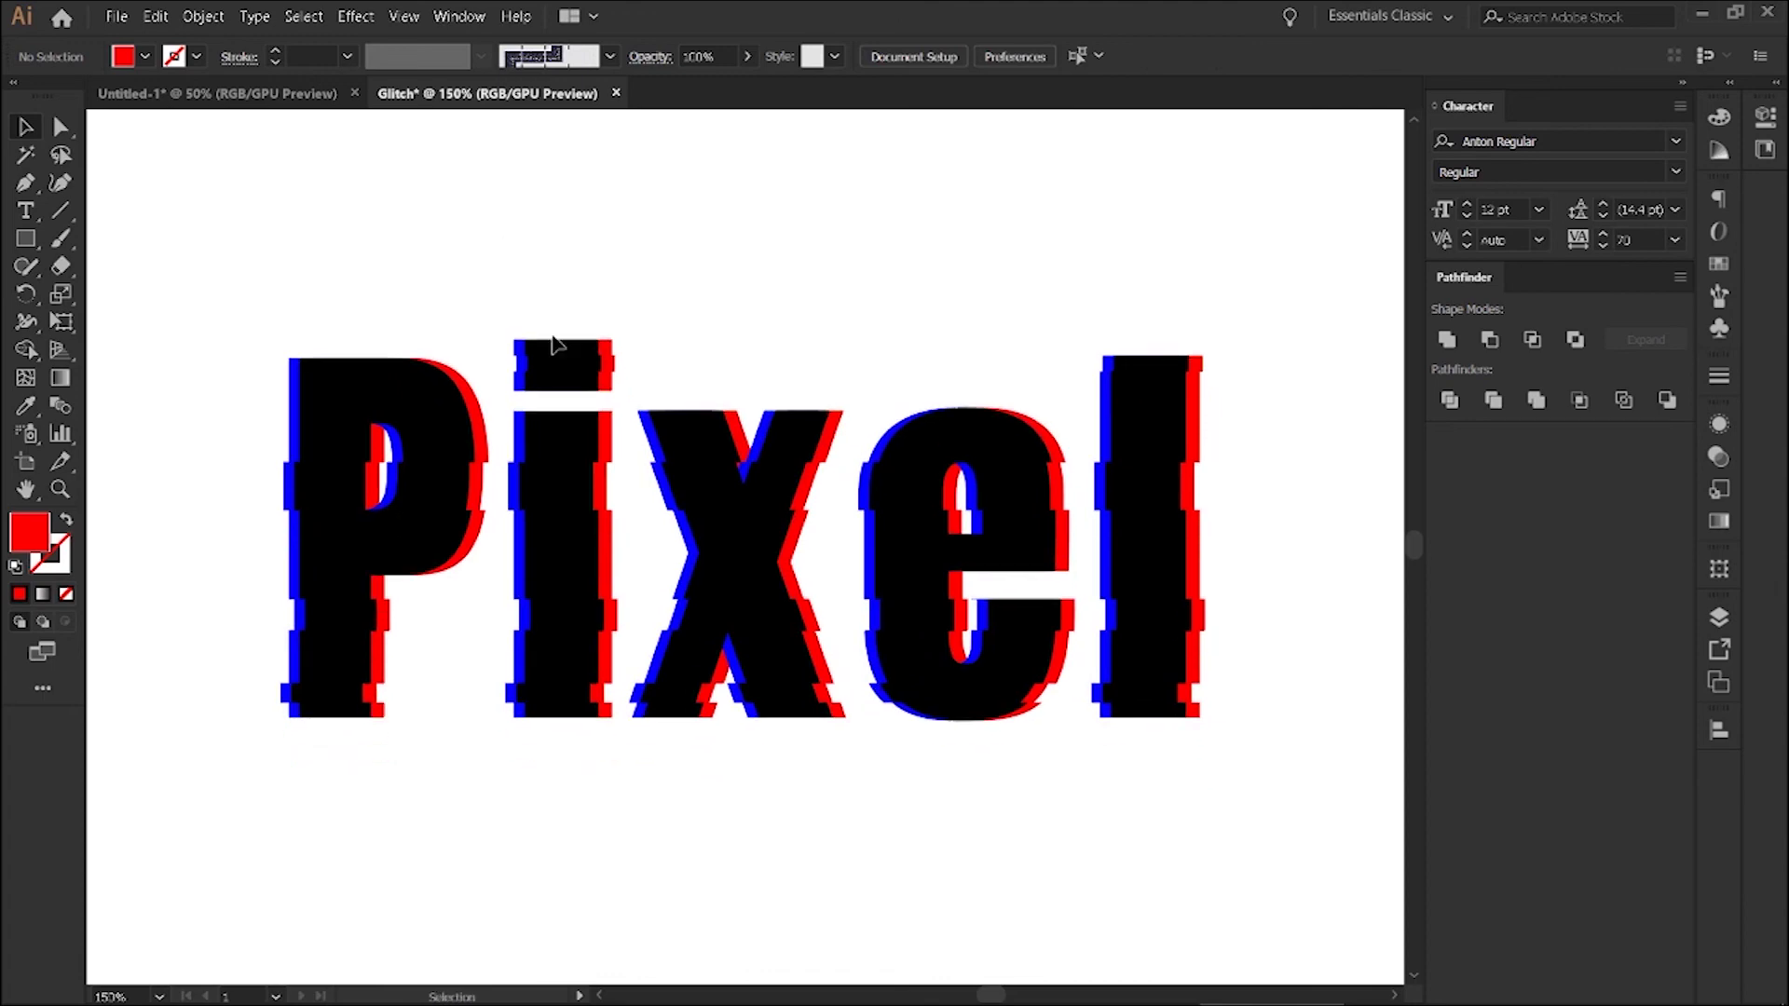
scroll(553, 345, "up", 1)
scroll(587, 448, "down", 1)
scroll(699, 363, "right", 1)
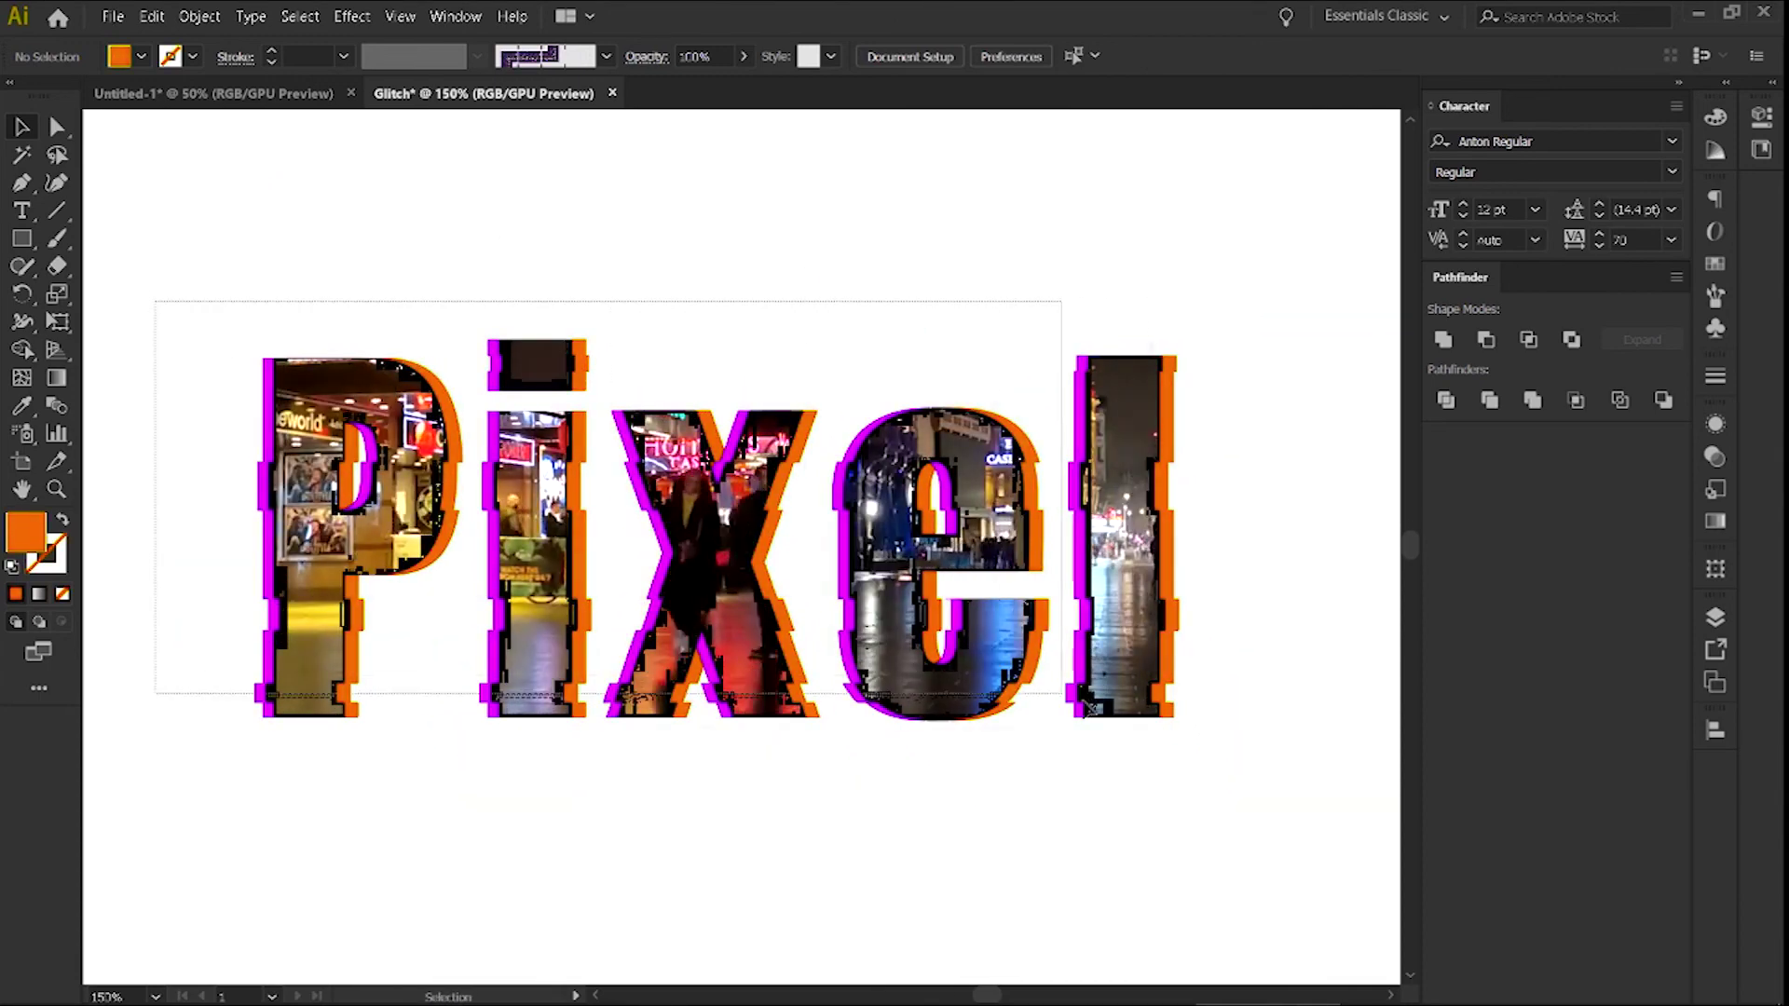
Select the photo-filled Pixel artwork and drag its bottom-right handle outward to scale it up.
left_click(1174, 716)
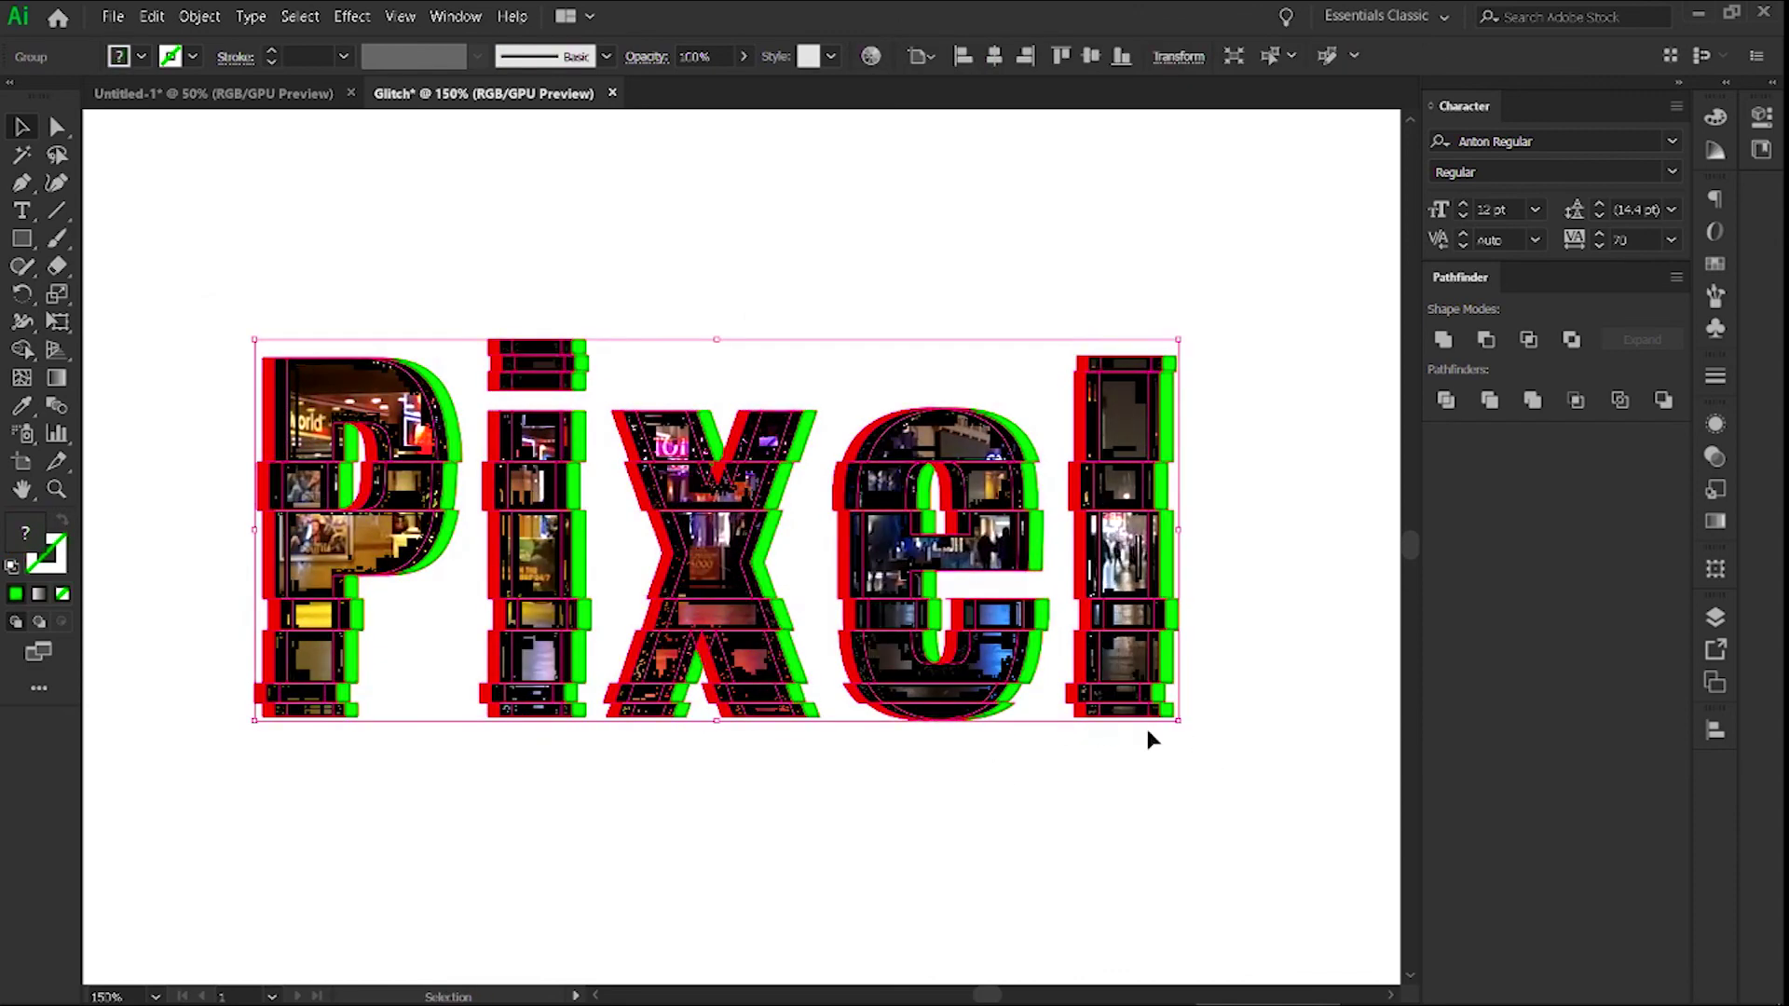
left_click_drag(1177, 722, 1290, 812)
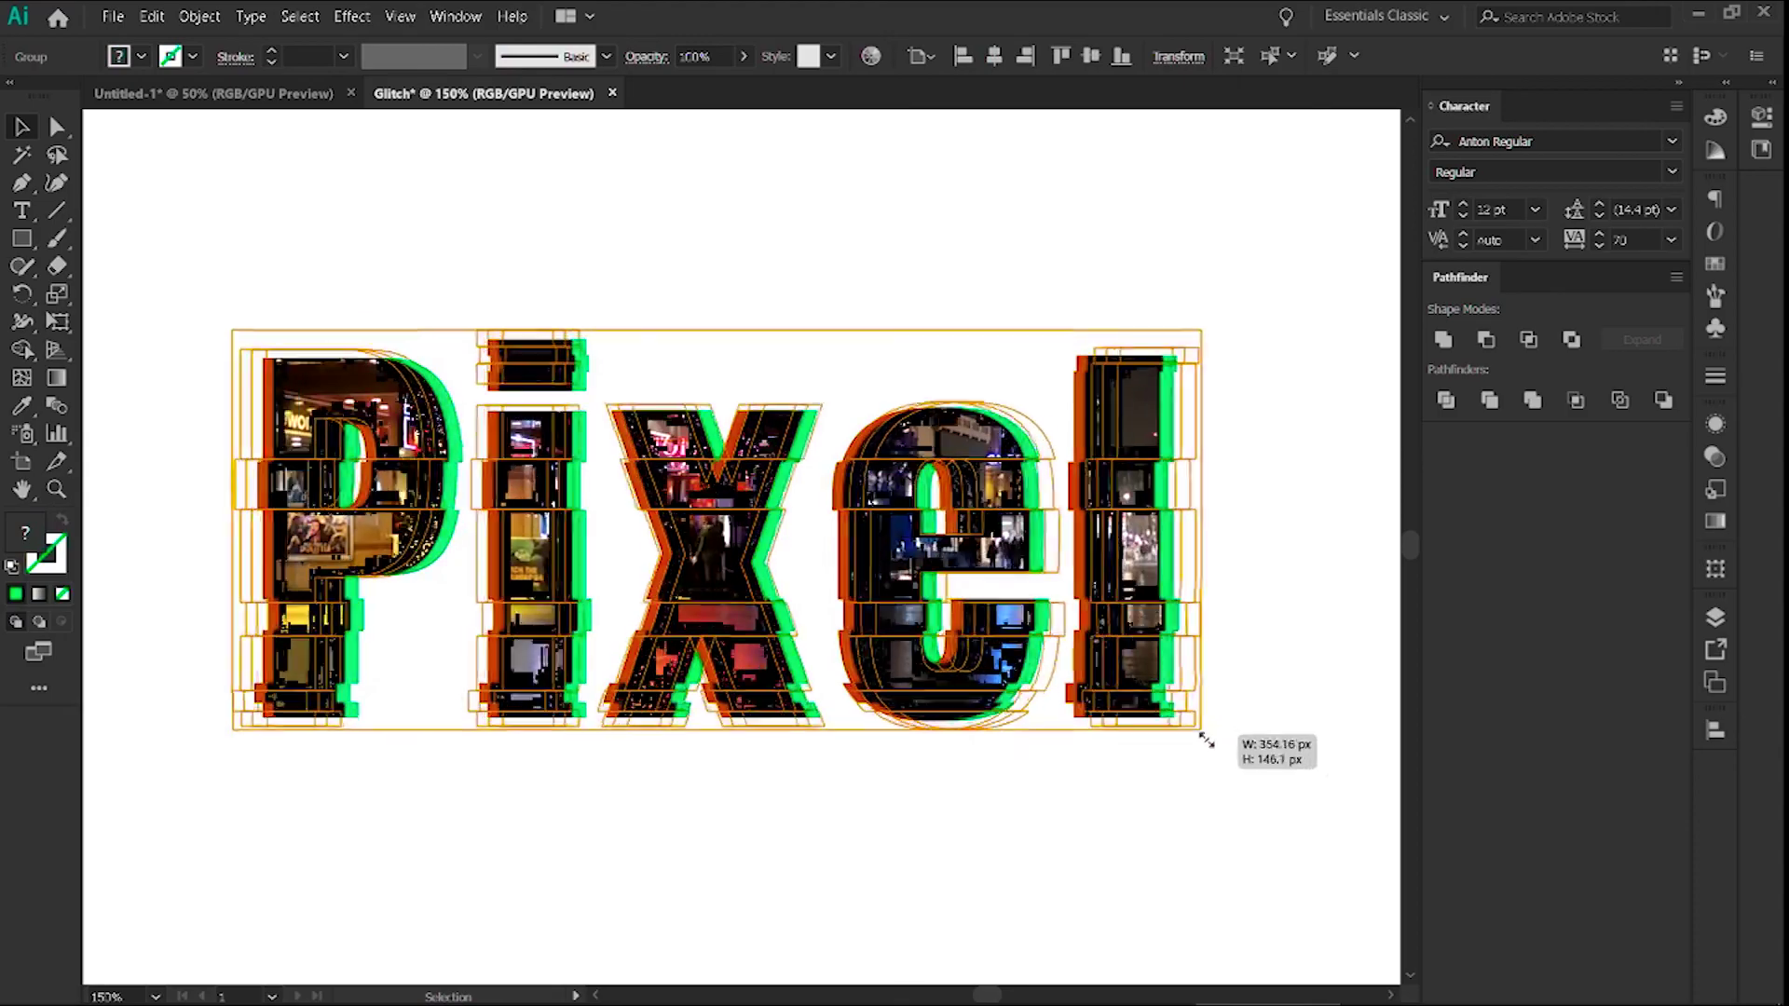